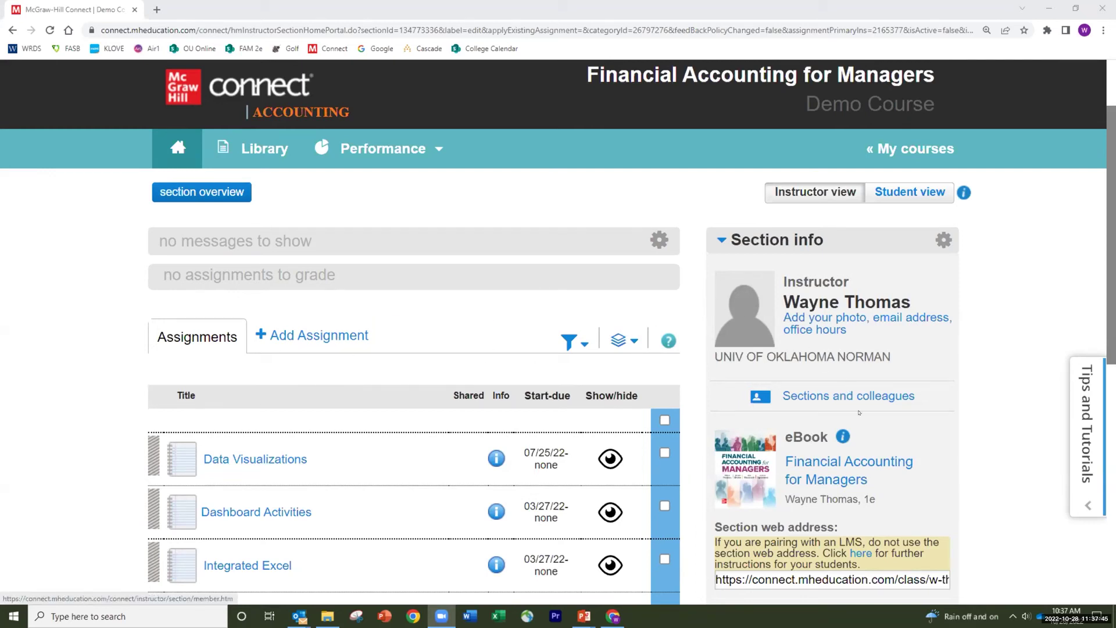
Step: Start a new assignment built from the Question Bank
scroll(859, 413, down, 2)
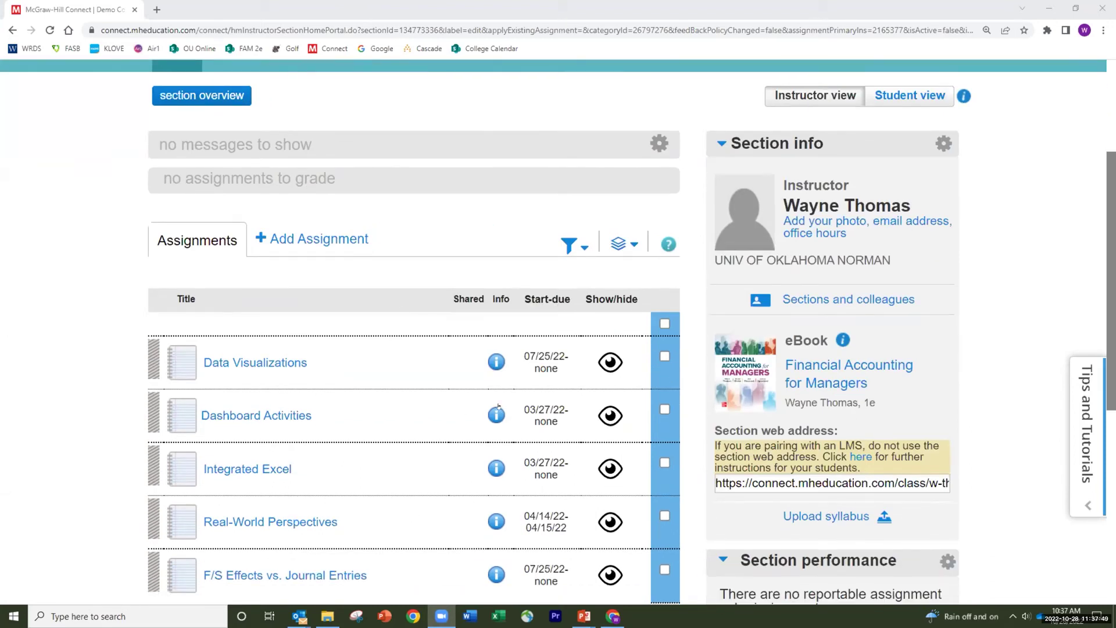
mouse_move(310, 239)
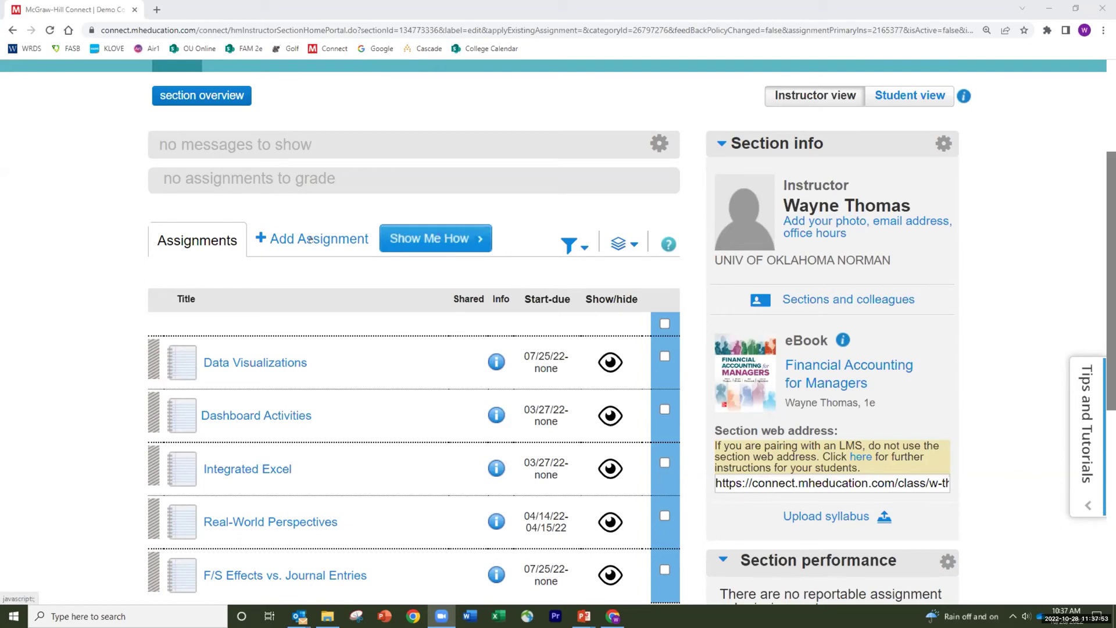
click(310, 240)
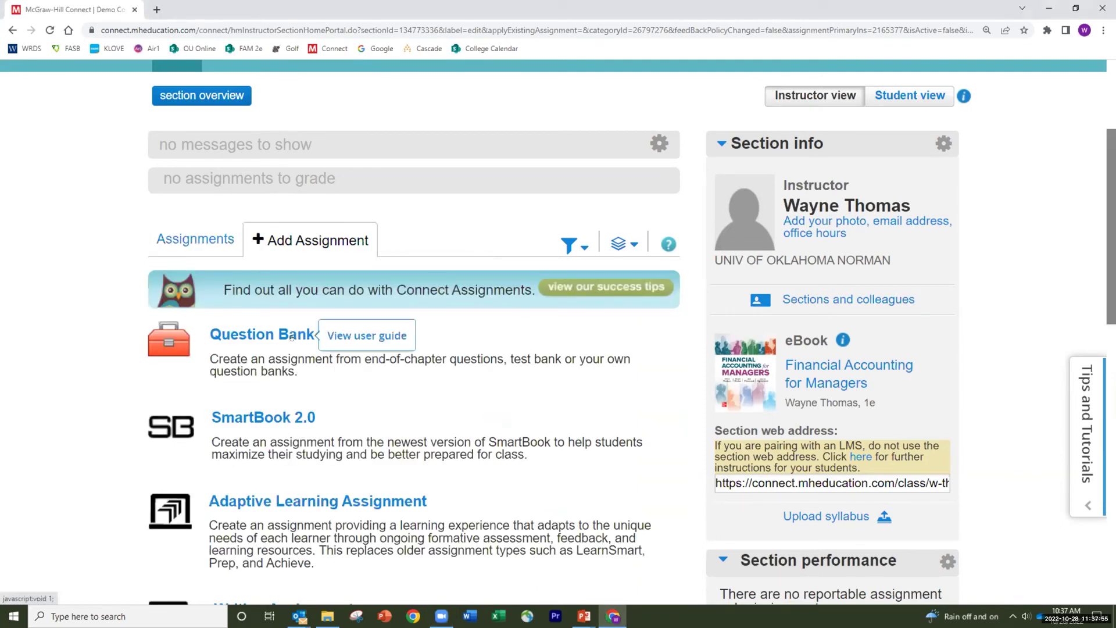
click(292, 337)
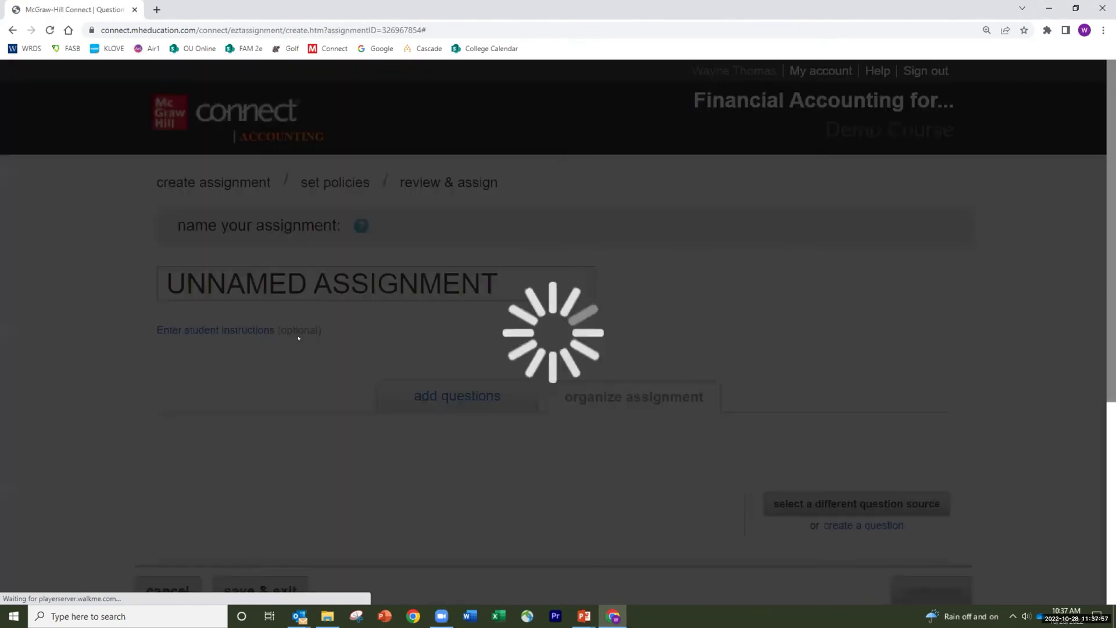
Step: Choose Real-World Perspective Cases - Algorithmic and Static from Chapter 06 Inventory and Cost of Goods Sold as the question source
scroll(413, 358, down, 3)
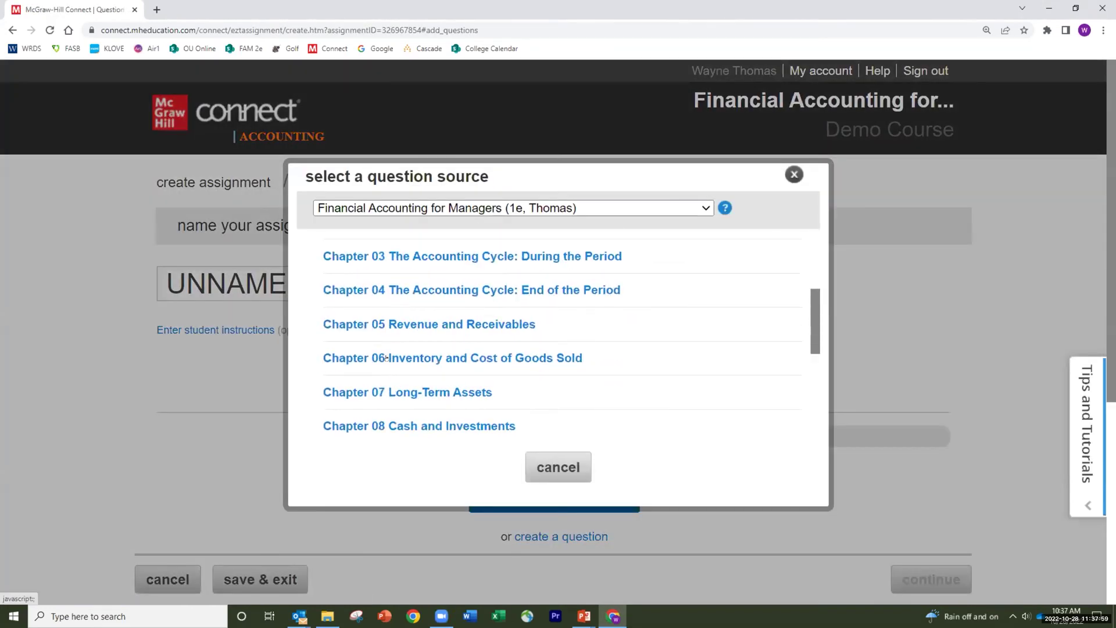
click(386, 354)
scroll(430, 366, up, 3)
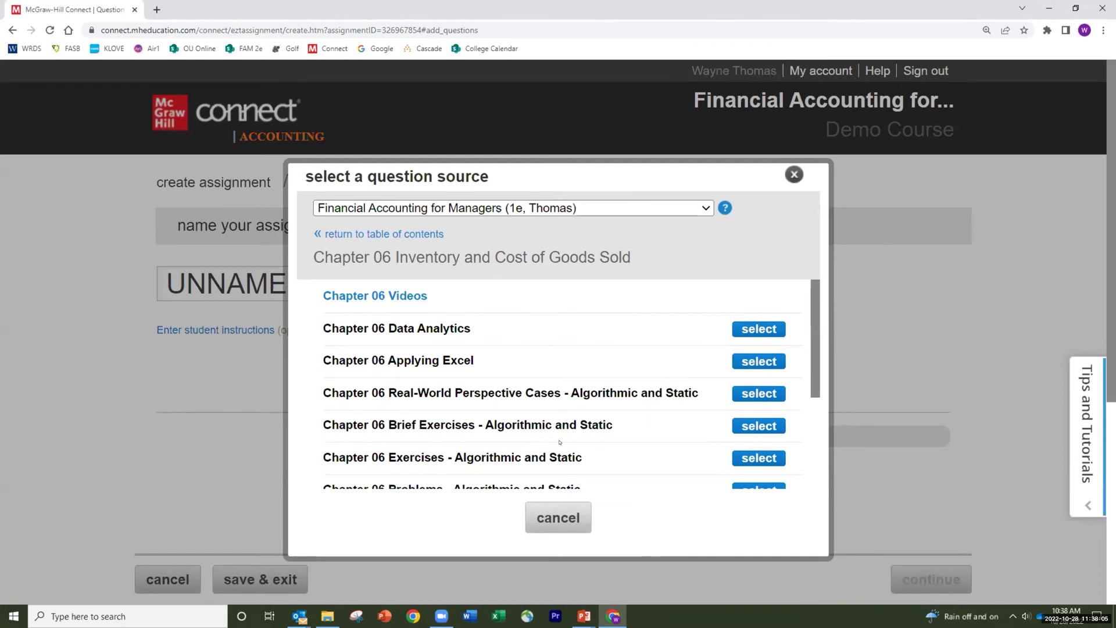
click(742, 390)
Step: Find the question RWP6-9 (Static) Sustainability in the results and open its preview with the requirements and answers
scroll(736, 407, down, 5)
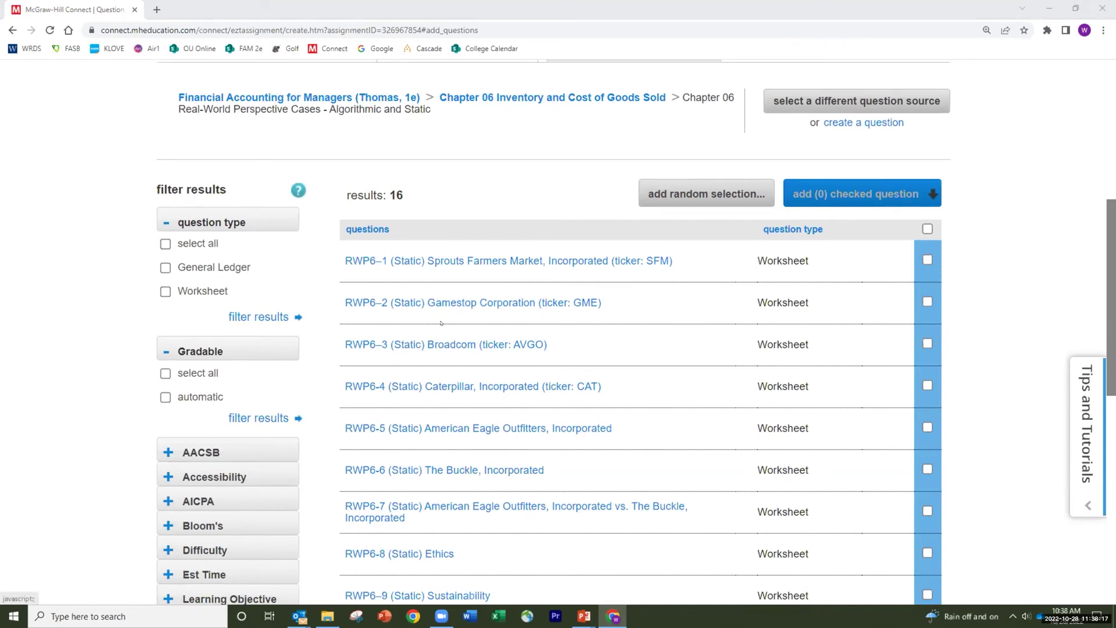
scroll(432, 347, down, 2)
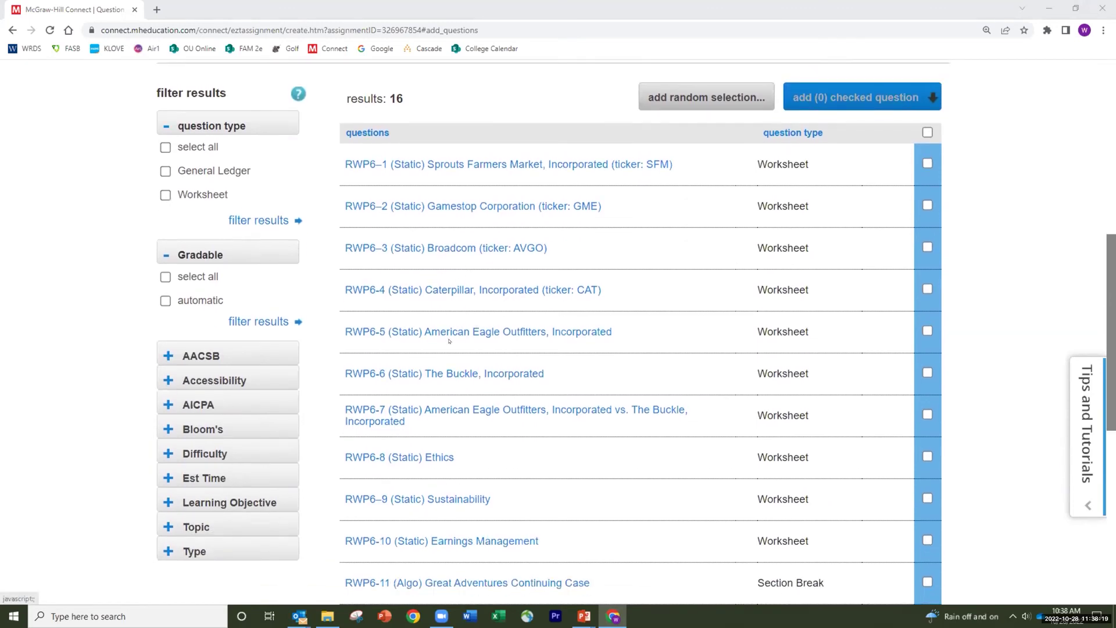
scroll(442, 366, down, 2)
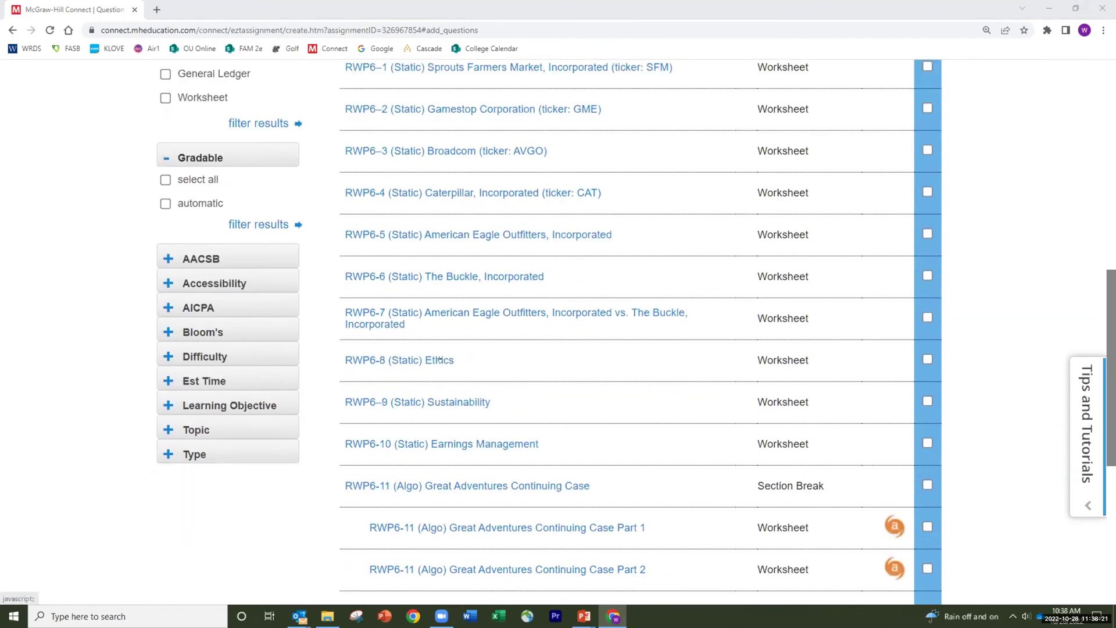
click(442, 403)
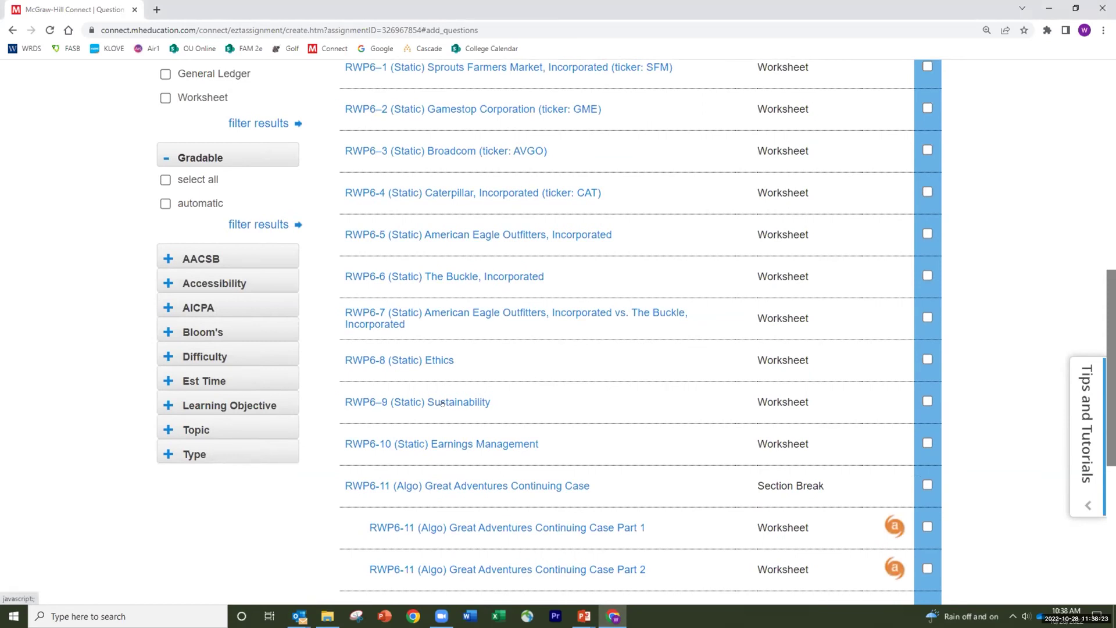
scroll(455, 364, down, 4)
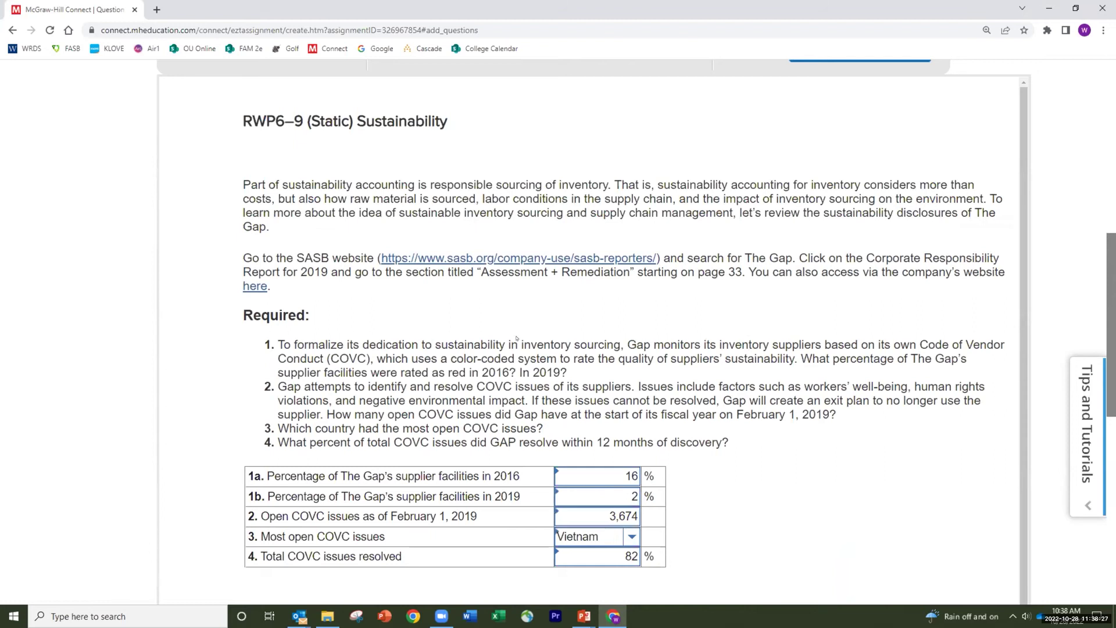
Step: Highlight the mentions of Gap and the Code of Vendor Conduct (COVC), and the passage on raw materials, labor conditions and environmental impact
drag(271, 226, 247, 220)
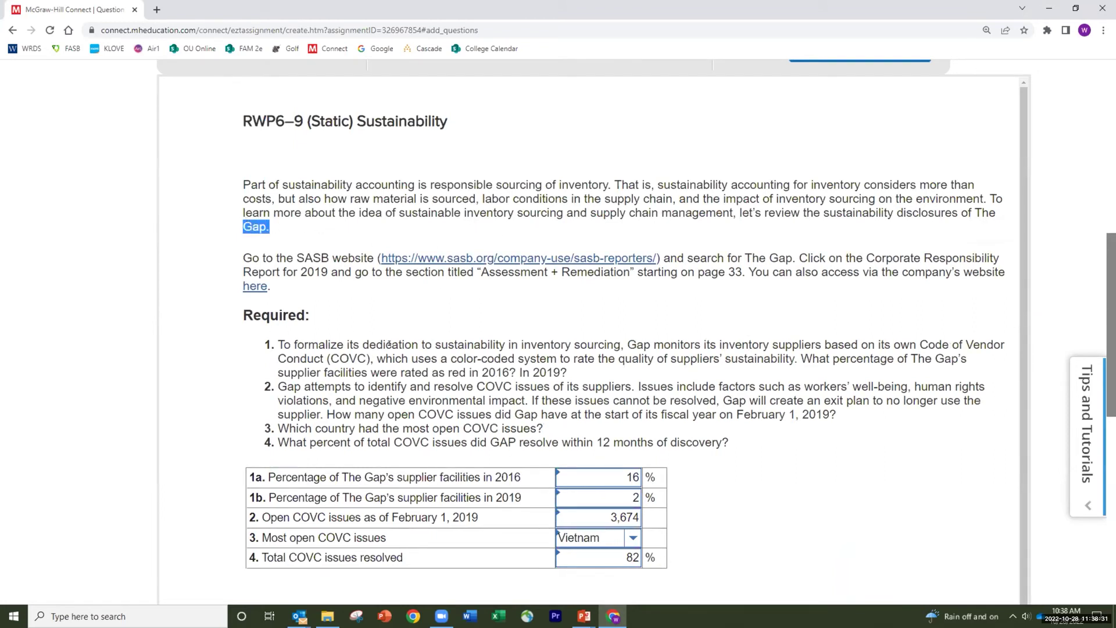
drag(917, 344, 368, 350)
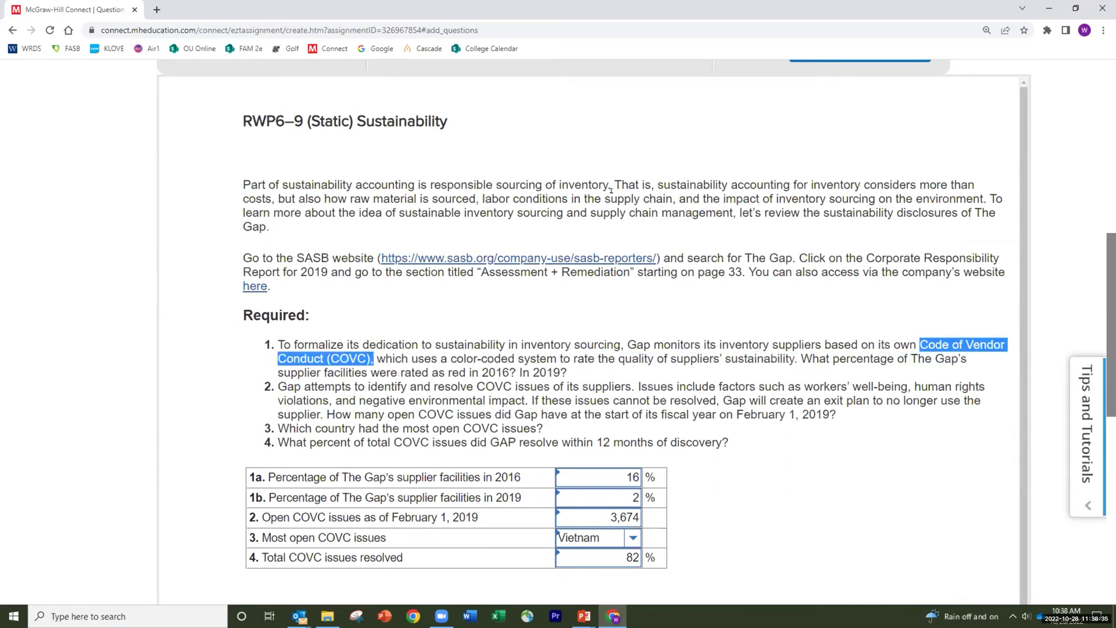
drag(313, 195, 981, 185)
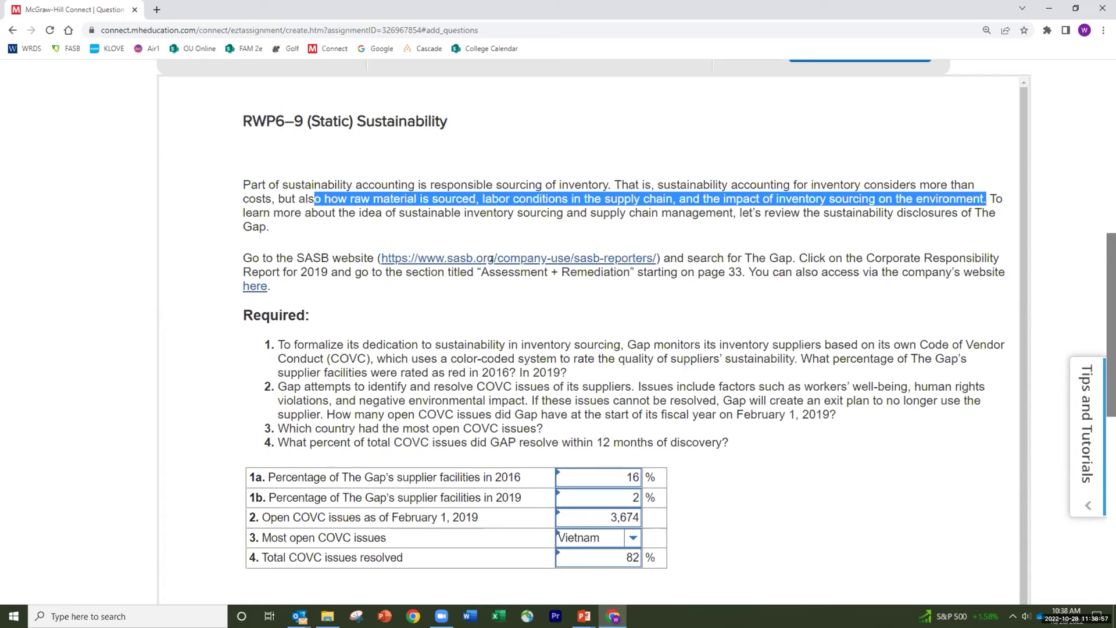
Step: Cancel the unnamed assignment without saving and return to the section home page
scroll(496, 257, up, 6)
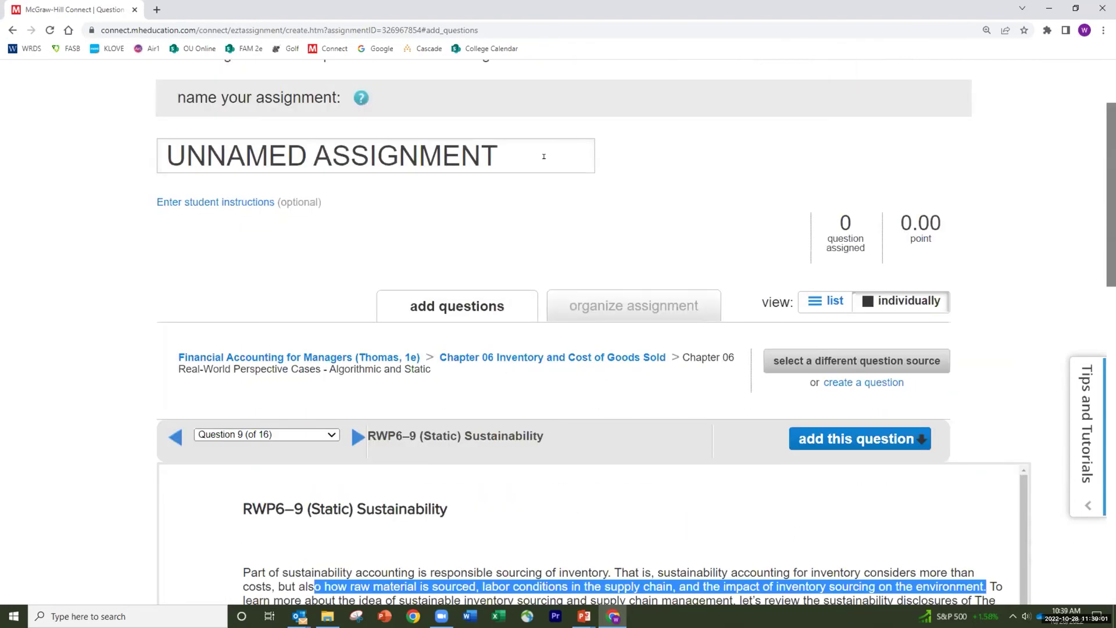
scroll(255, 283, down, 15)
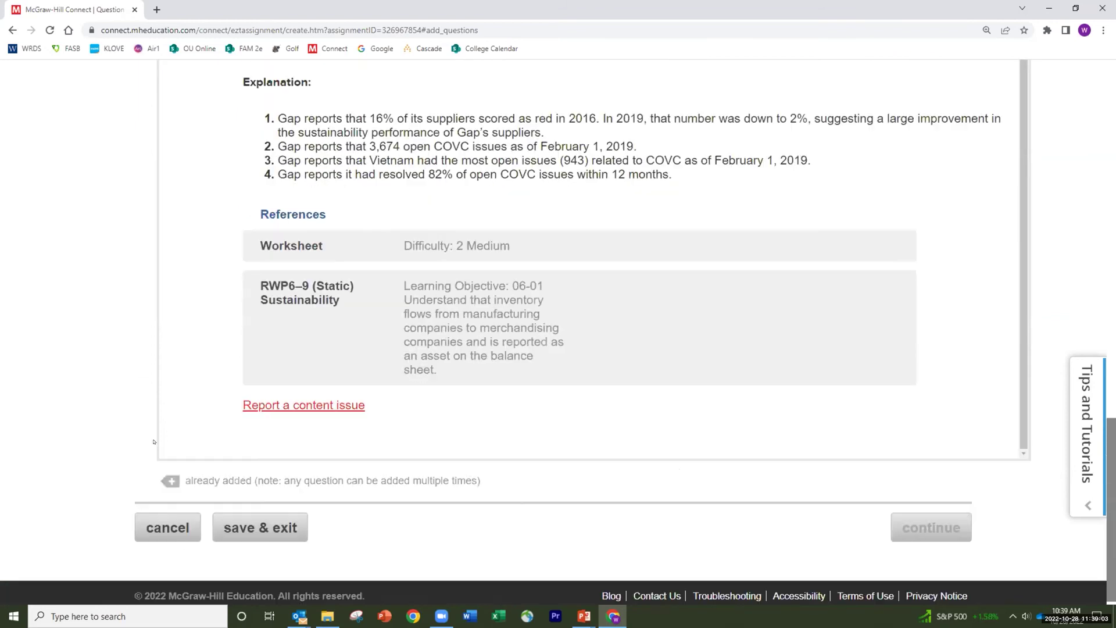
click(150, 526)
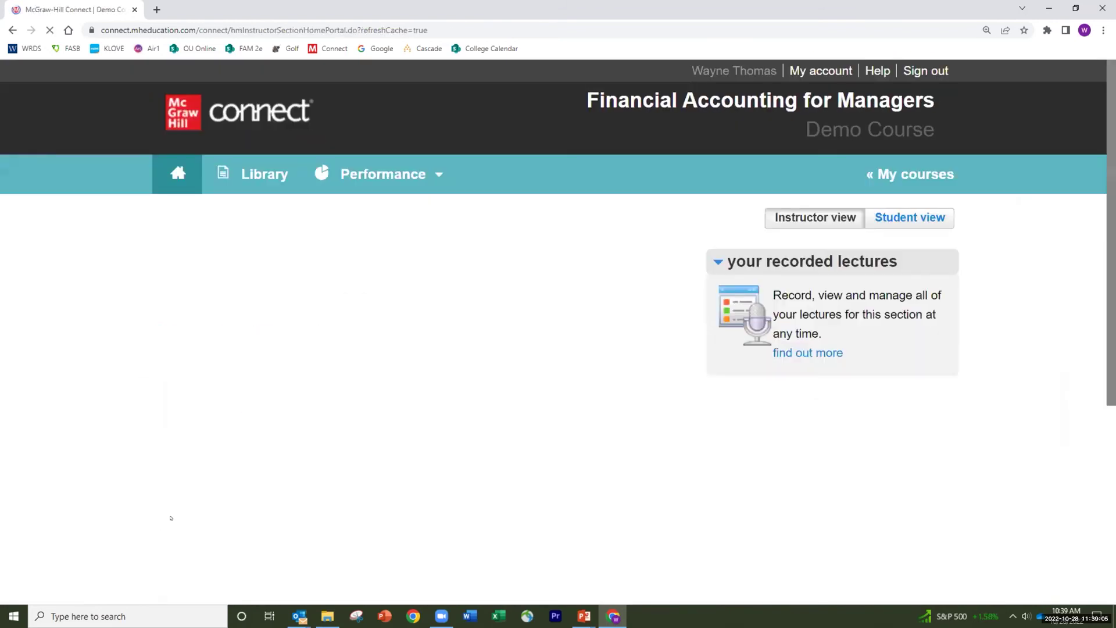
Step: Create another new assignment from the Question Bank
scroll(284, 405, down, 5)
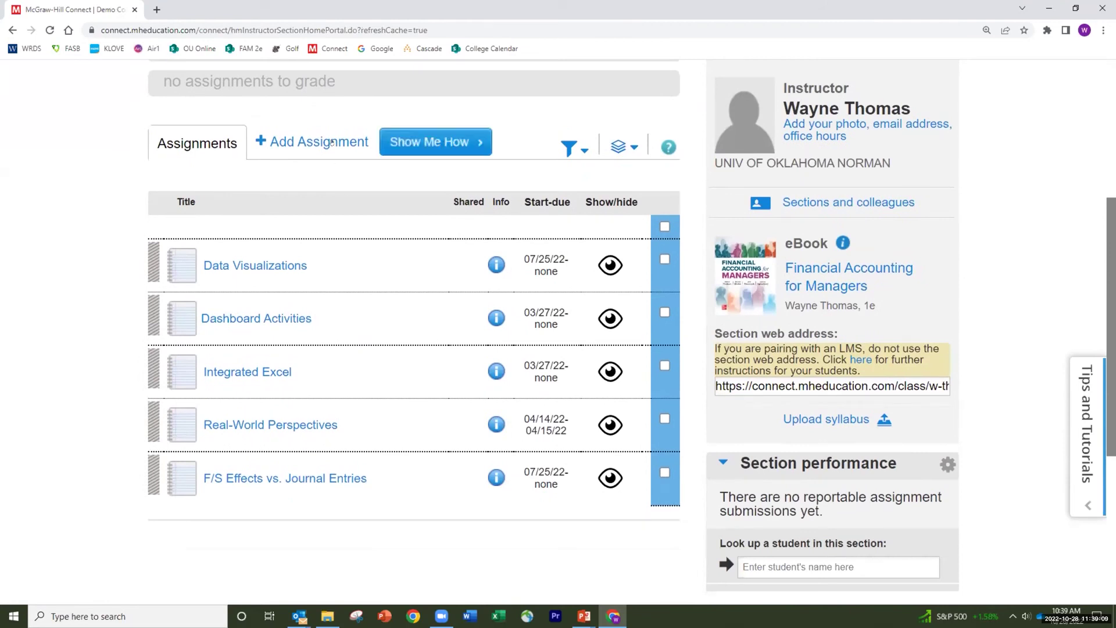
click(330, 143)
click(253, 238)
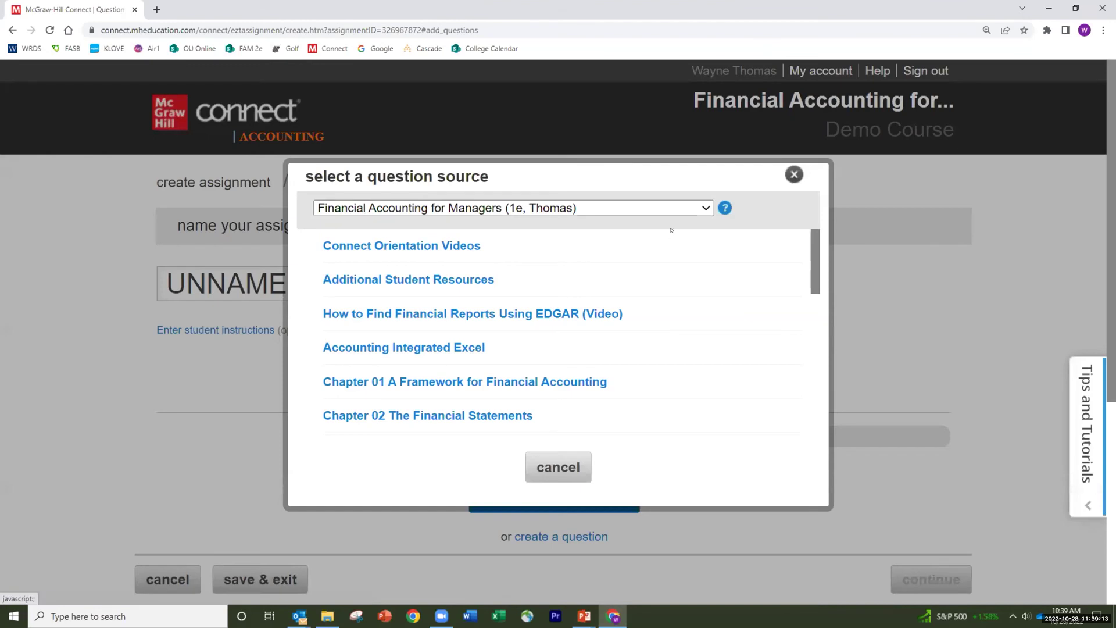
Step: Choose the Chapter 06 Test Bank - Algorithmic and Static as the assignment's question source
scroll(478, 338, down, 5)
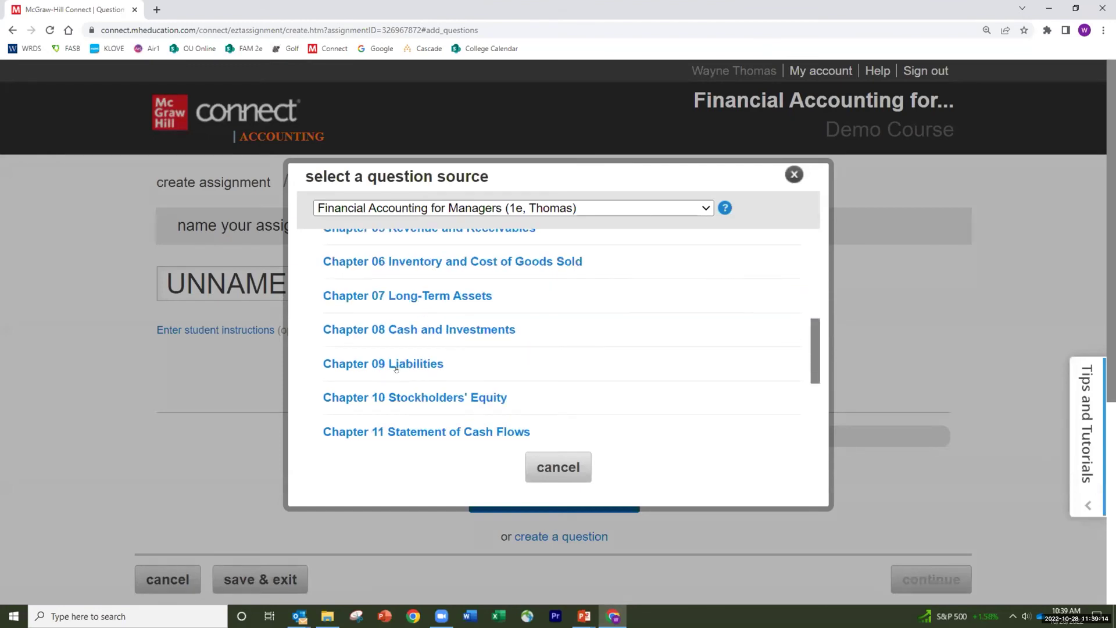
click(398, 263)
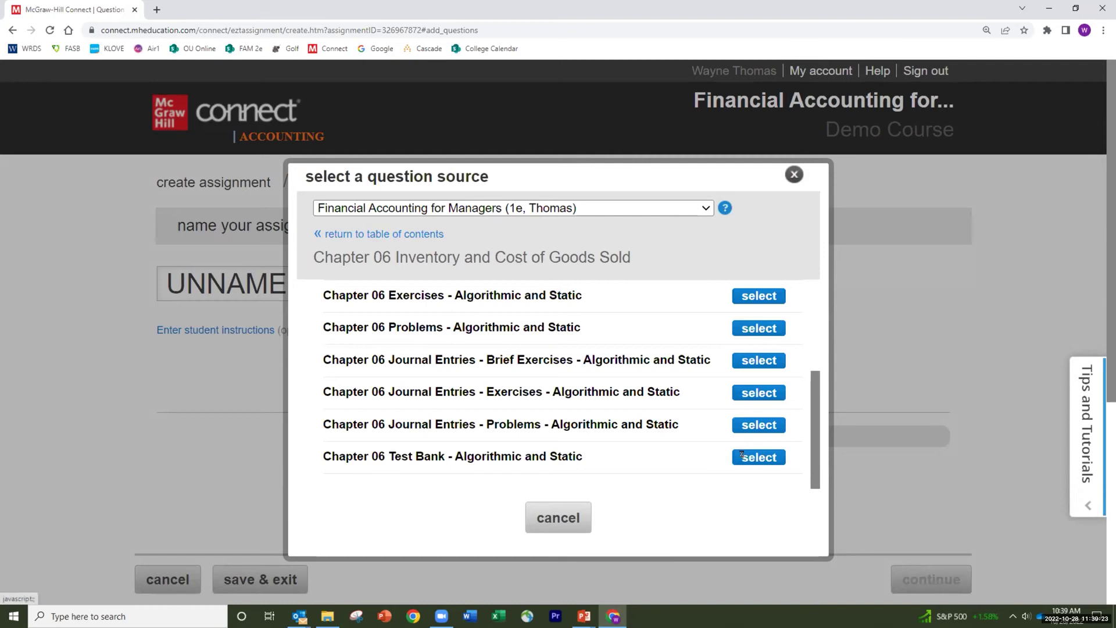
click(757, 457)
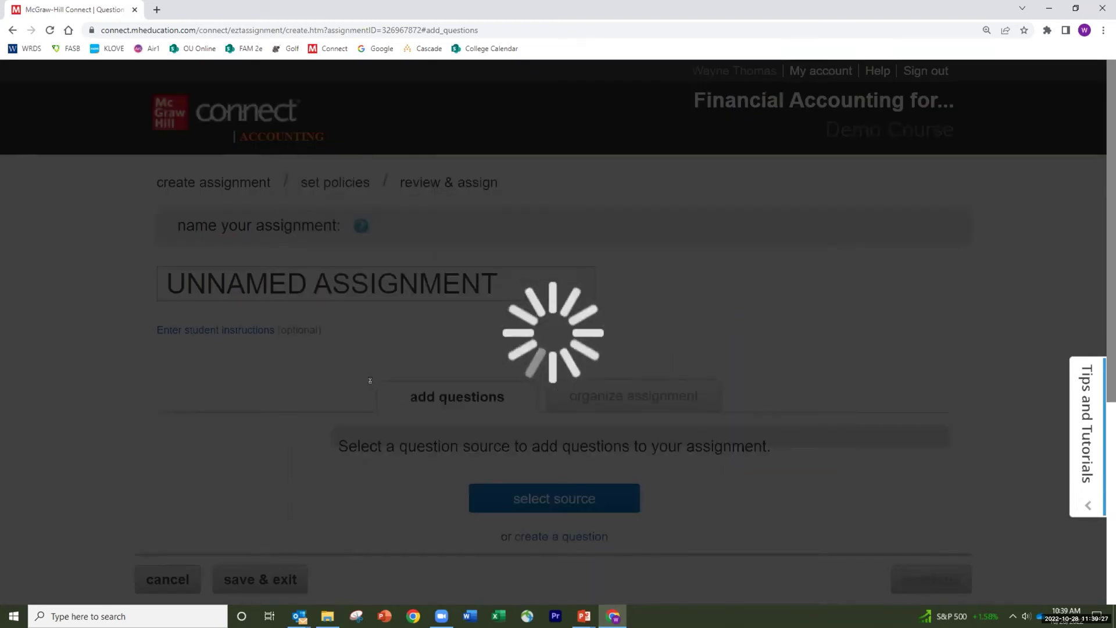
Step: Filter the Chapter 06 test bank questions to the Multiple Choice question type
scroll(279, 444, down, 5)
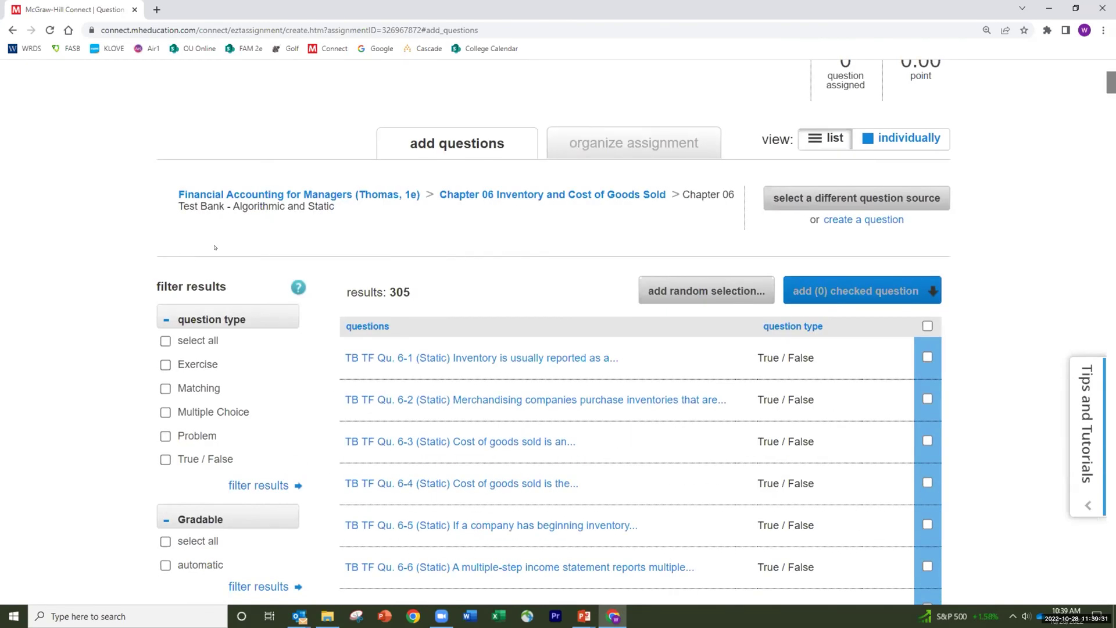
click(166, 412)
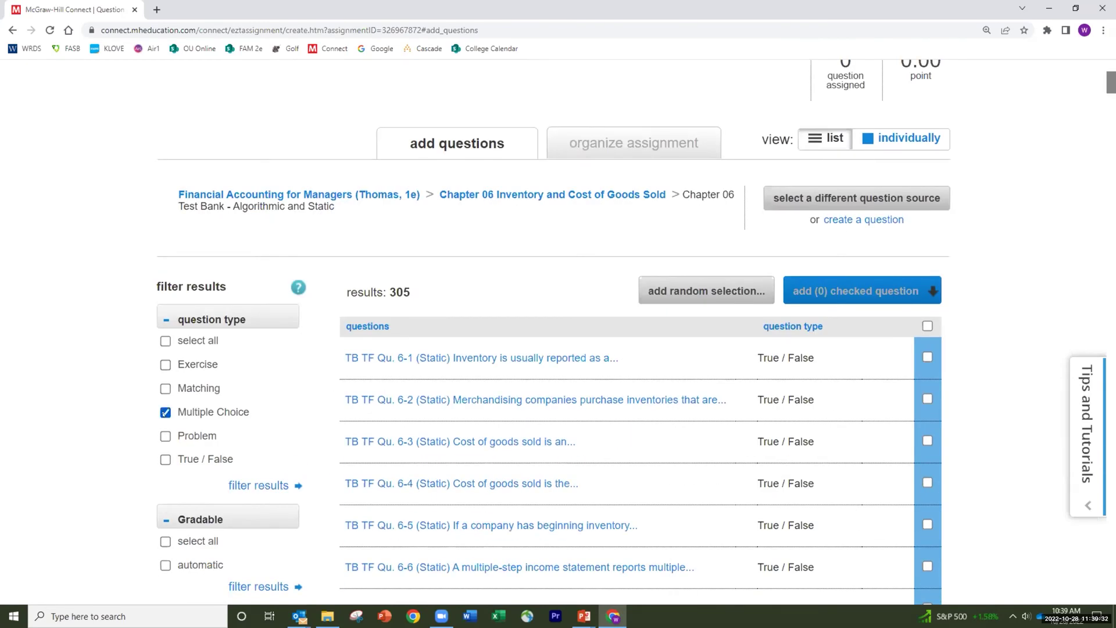
click(238, 486)
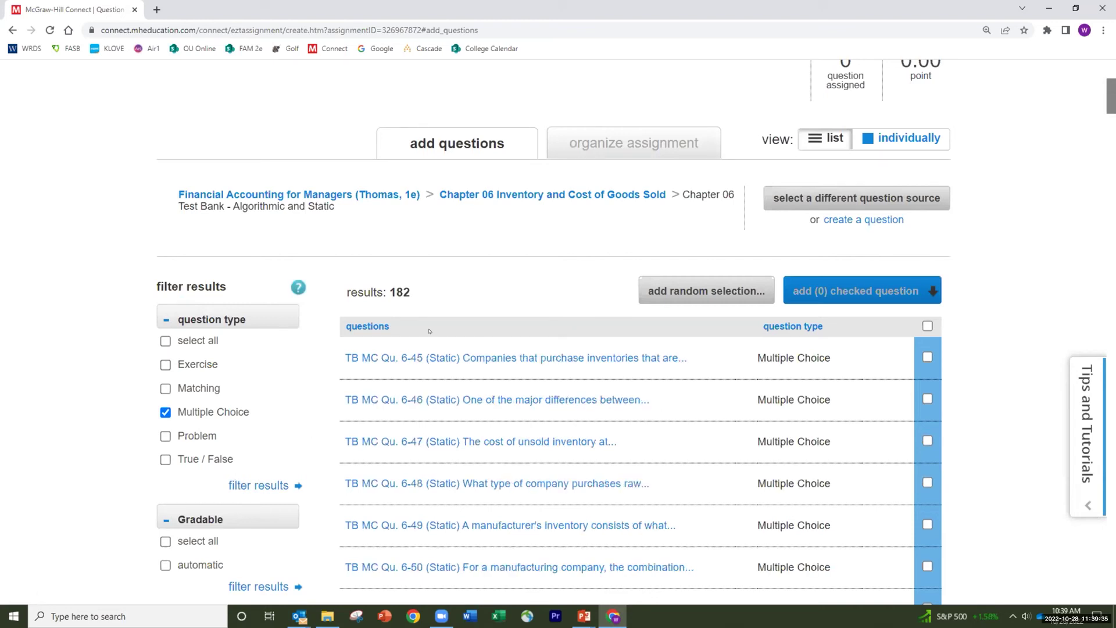
Step: Expand the Type filter, restrict the multiple-choice questions to .Debits and Credits-No, and browse the filtered list
scroll(328, 452, down, 6)
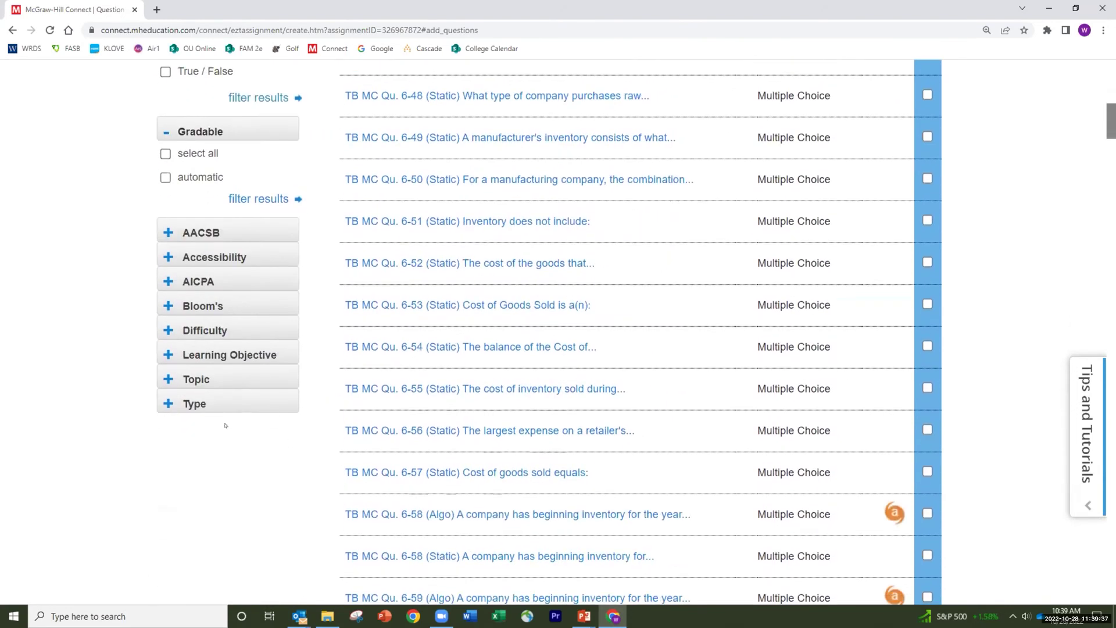
click(168, 405)
scroll(255, 433, down, 2)
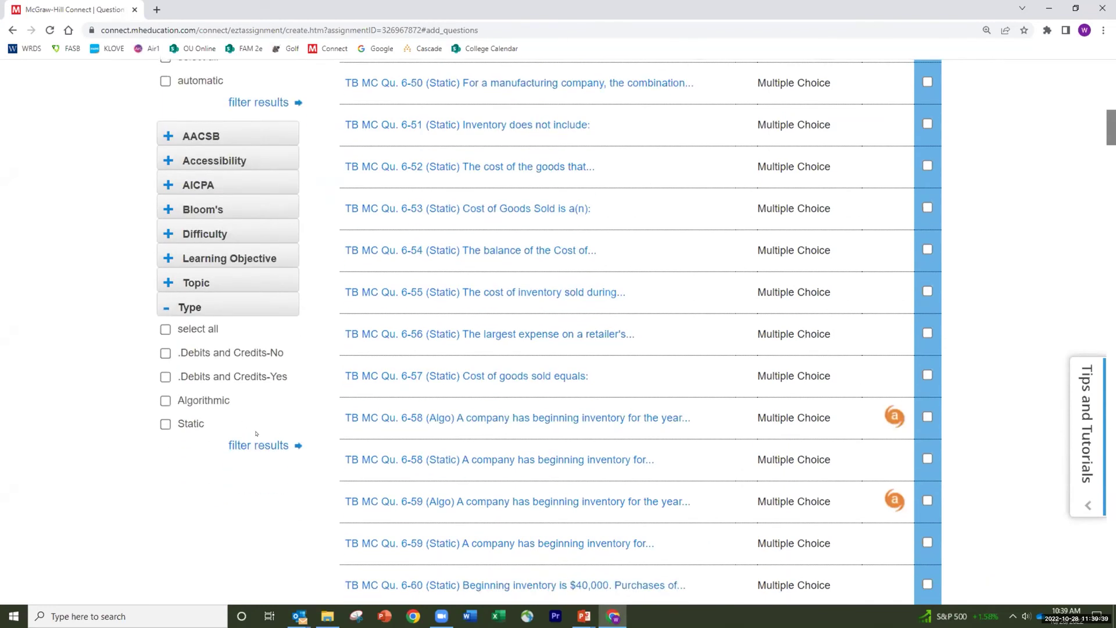
click(166, 353)
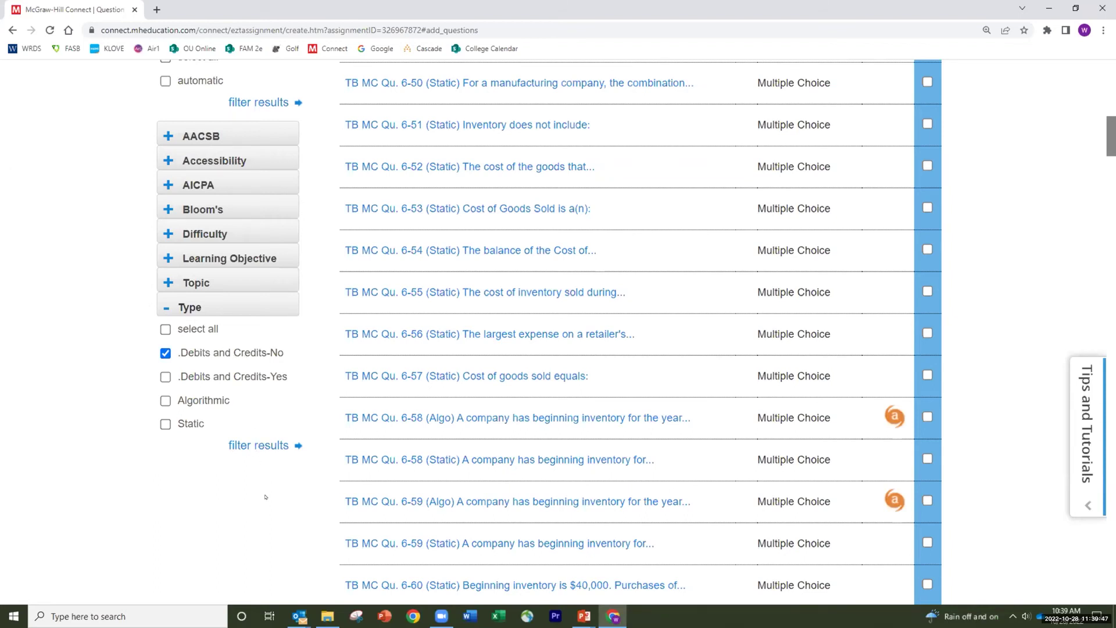
scroll(523, 490, up, 8)
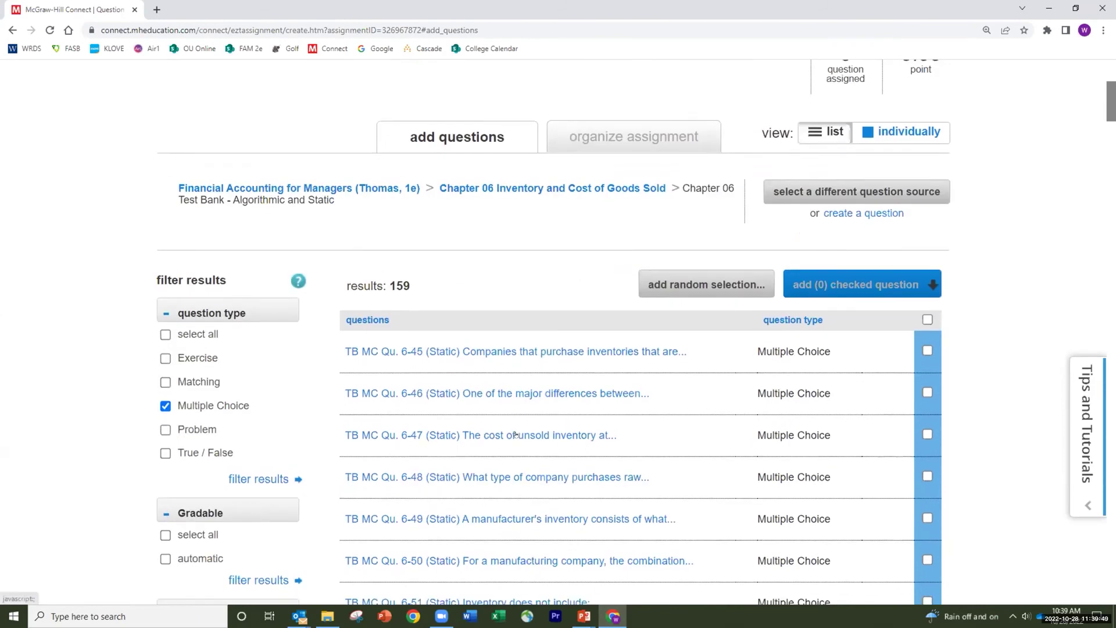
scroll(515, 442, down, 9)
scroll(515, 442, down, 7)
Step: Switch the Type filter from .Debits and Credits-No to .Debits and Credits-Yes, apply it, and browse the filtered questions
scroll(516, 444, up, 5)
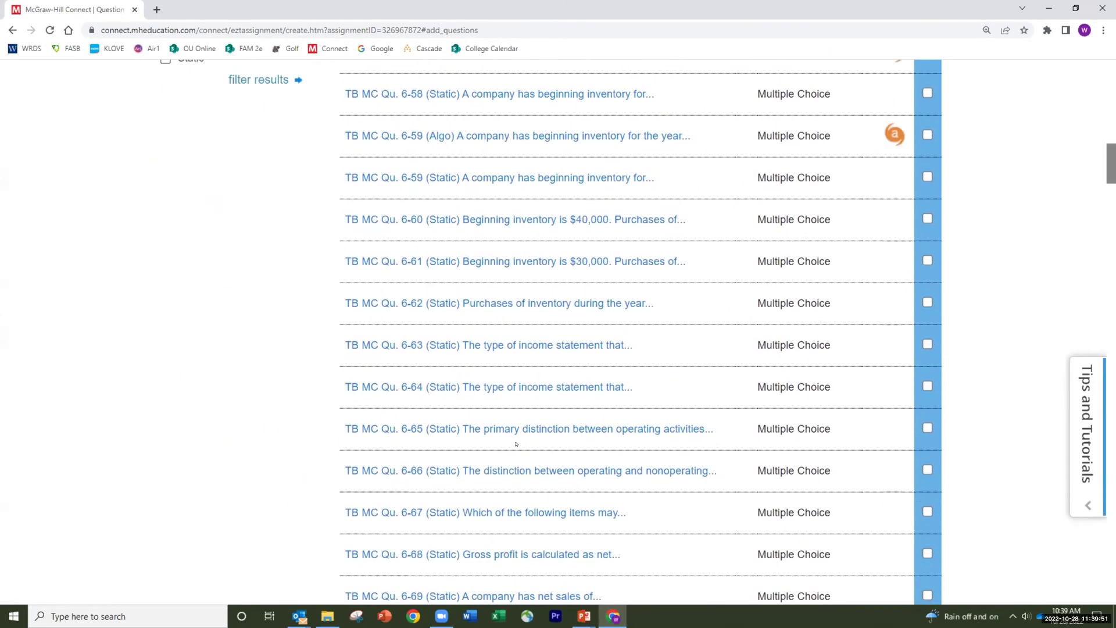
scroll(515, 444, up, 1)
click(165, 255)
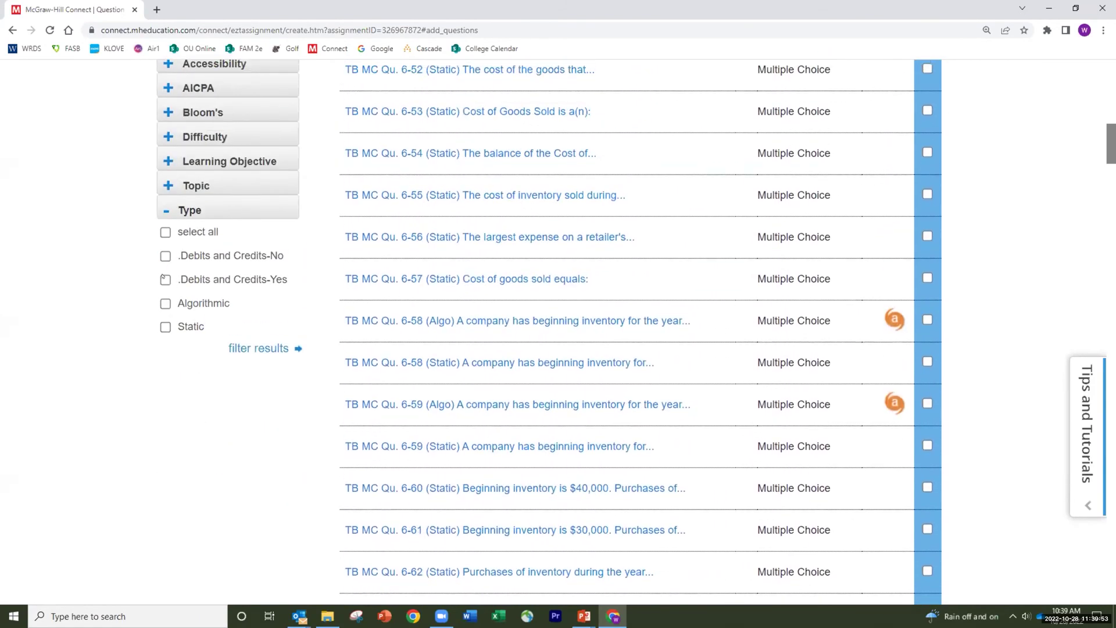
click(165, 279)
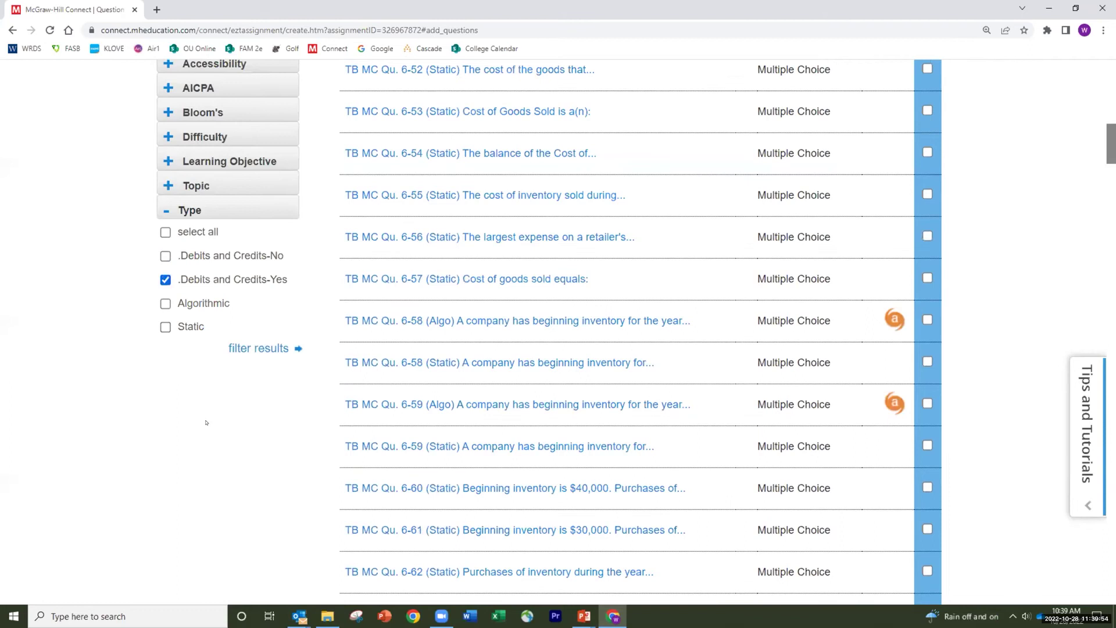
click(255, 349)
scroll(465, 480, up, 4)
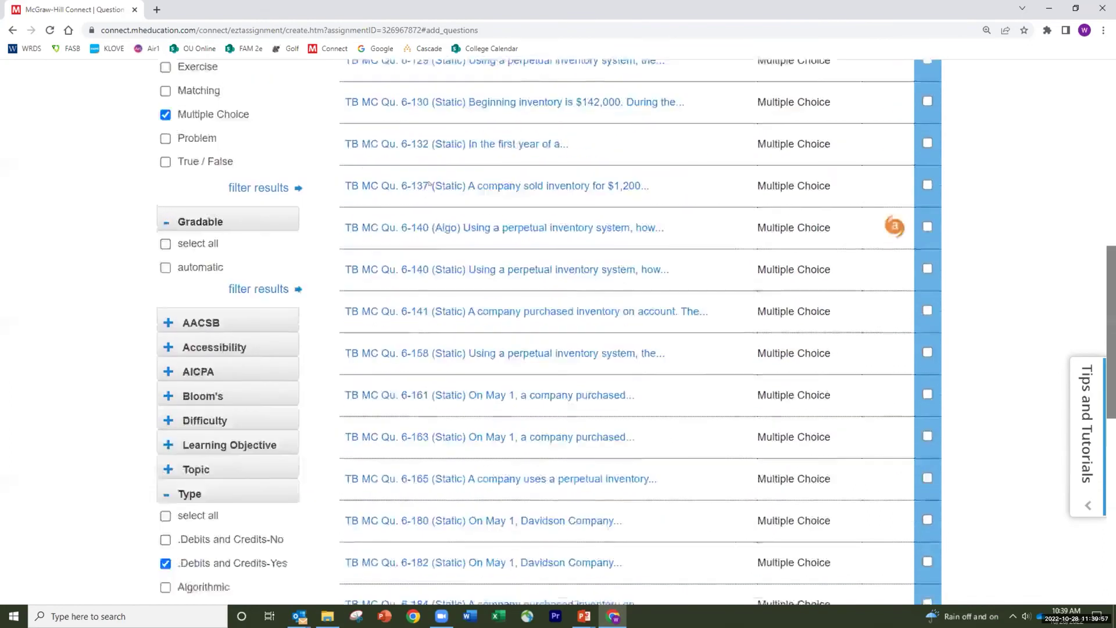
scroll(451, 397, down, 4)
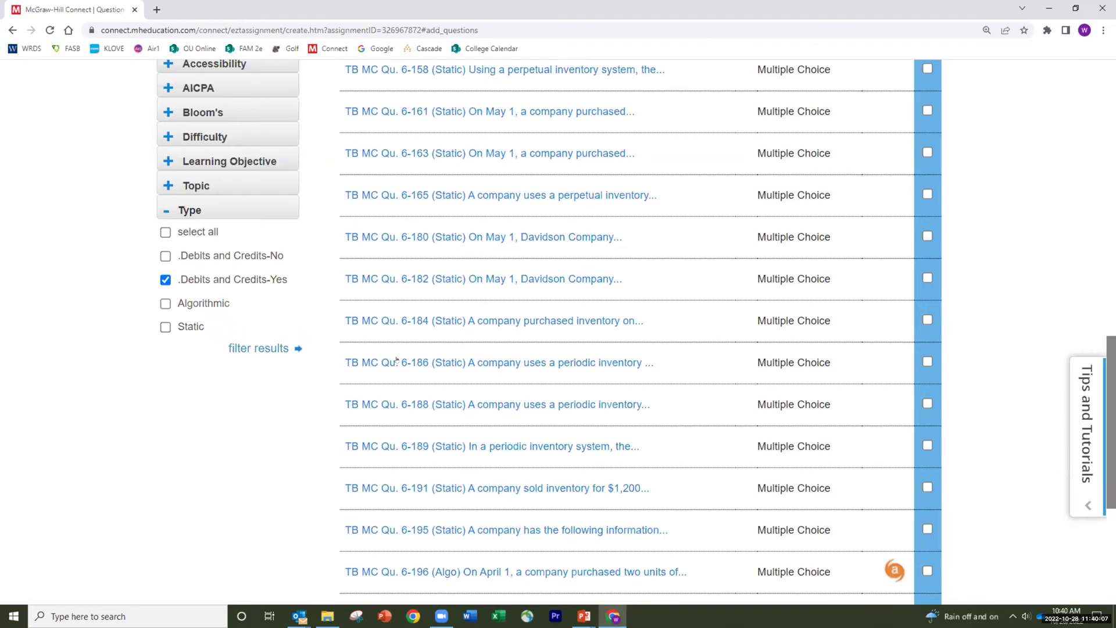
scroll(245, 394, up, 15)
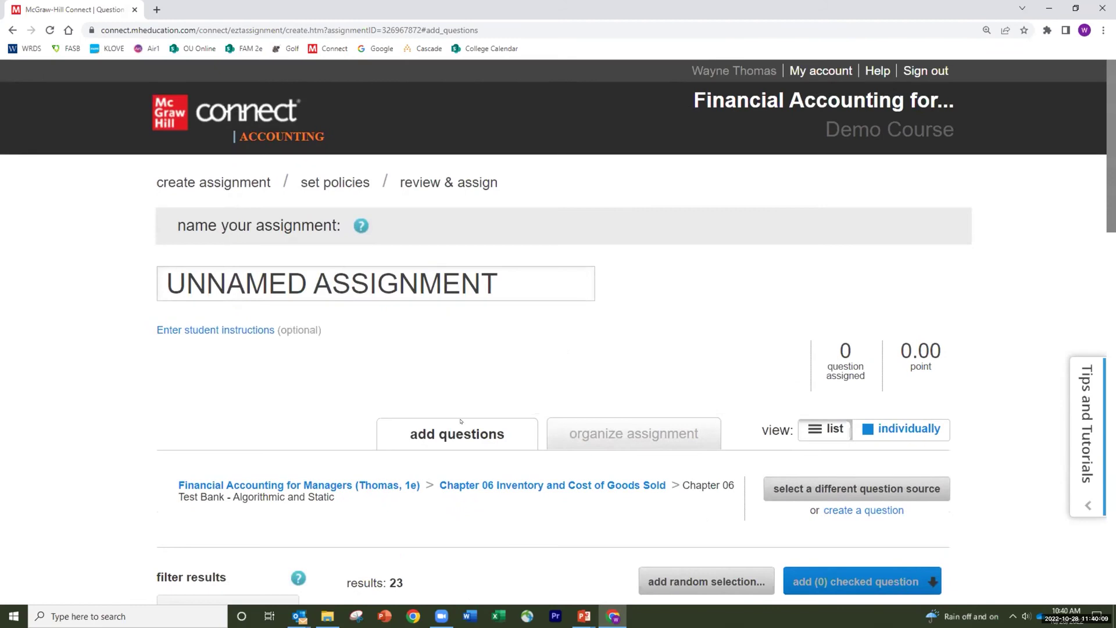
Step: Change the assignment's question source to the Chapter 06 Concept Overview Videos
click(403, 485)
scroll(422, 359, down, 5)
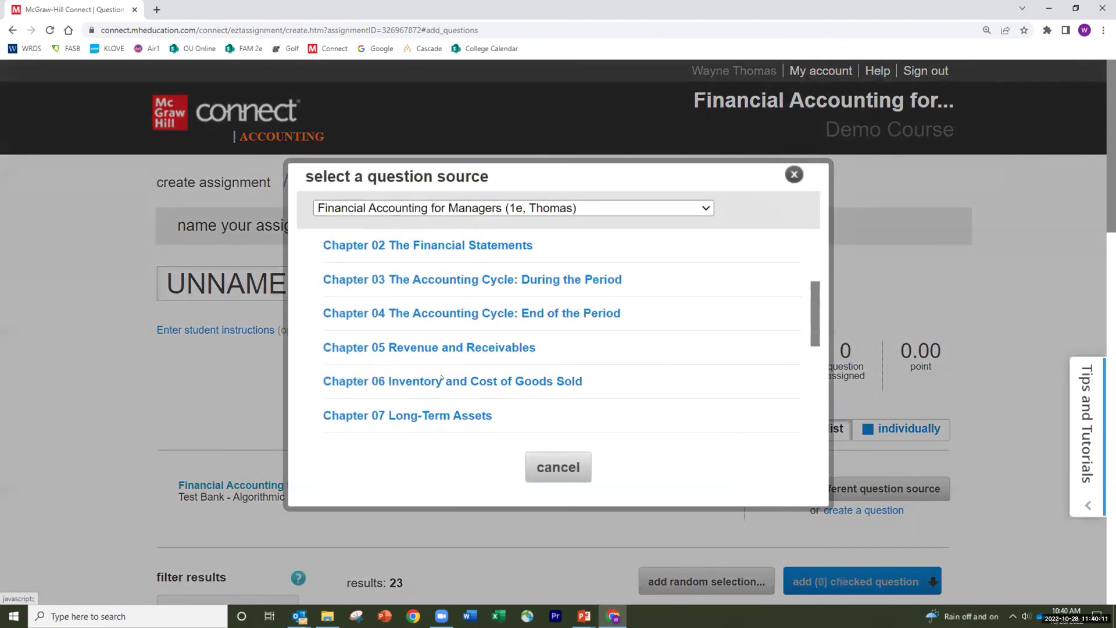
click(422, 358)
scroll(470, 323, down, 2)
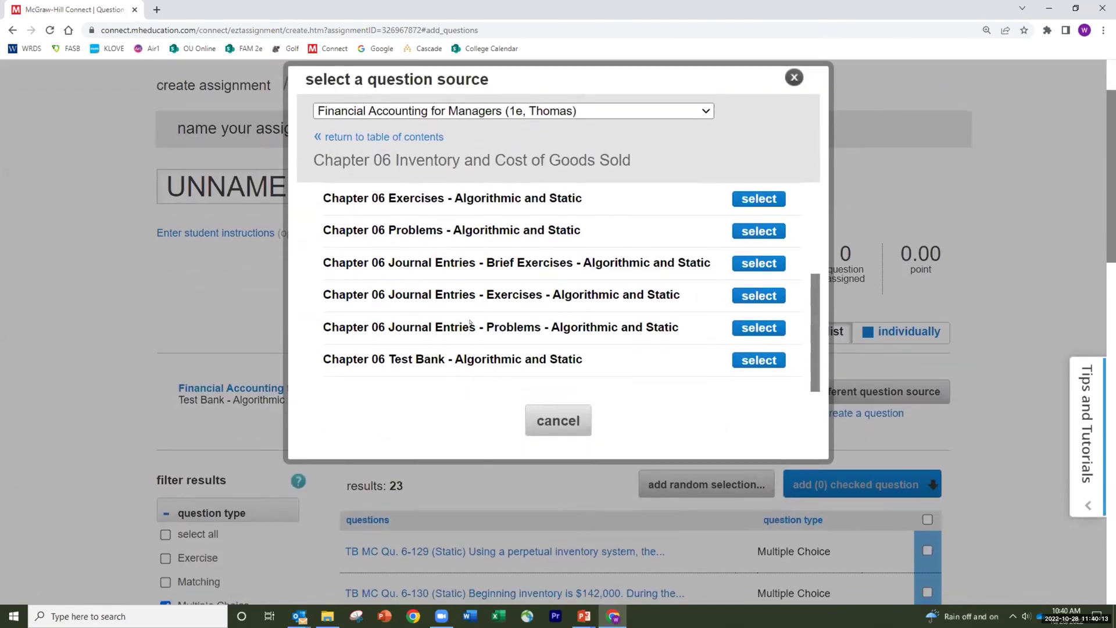
scroll(469, 323, up, 4)
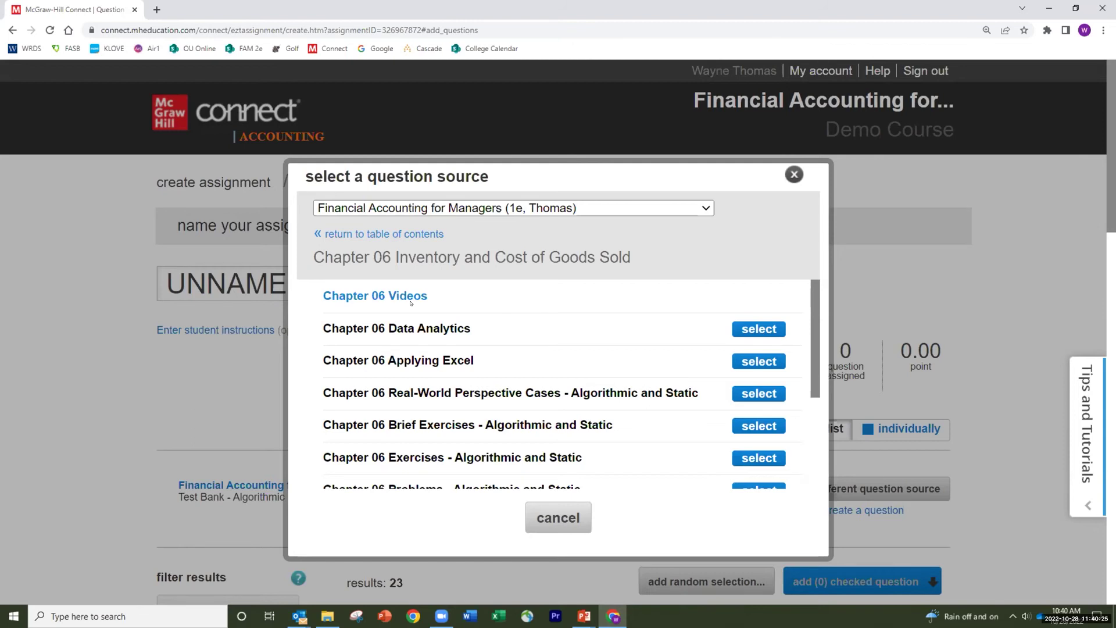
click(411, 298)
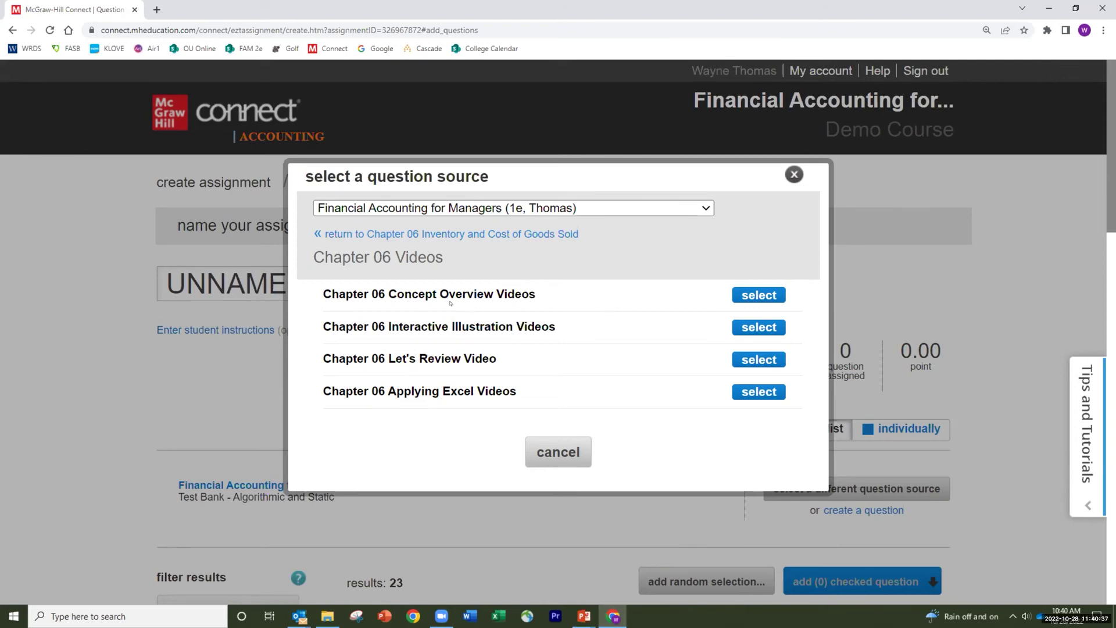
click(750, 297)
Step: Examine the Concept Overview Videos question list from Learning Objective 06-01 through 06-10, including the Knowledge Check questions
scroll(580, 412, down, 2)
scroll(581, 413, down, 20)
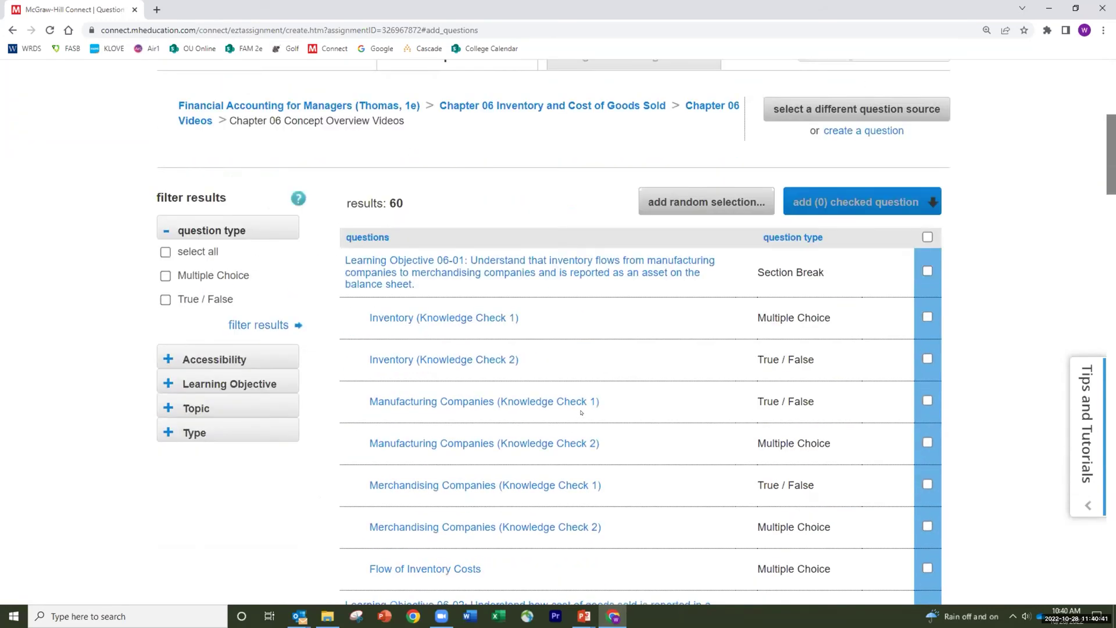
scroll(580, 413, down, 15)
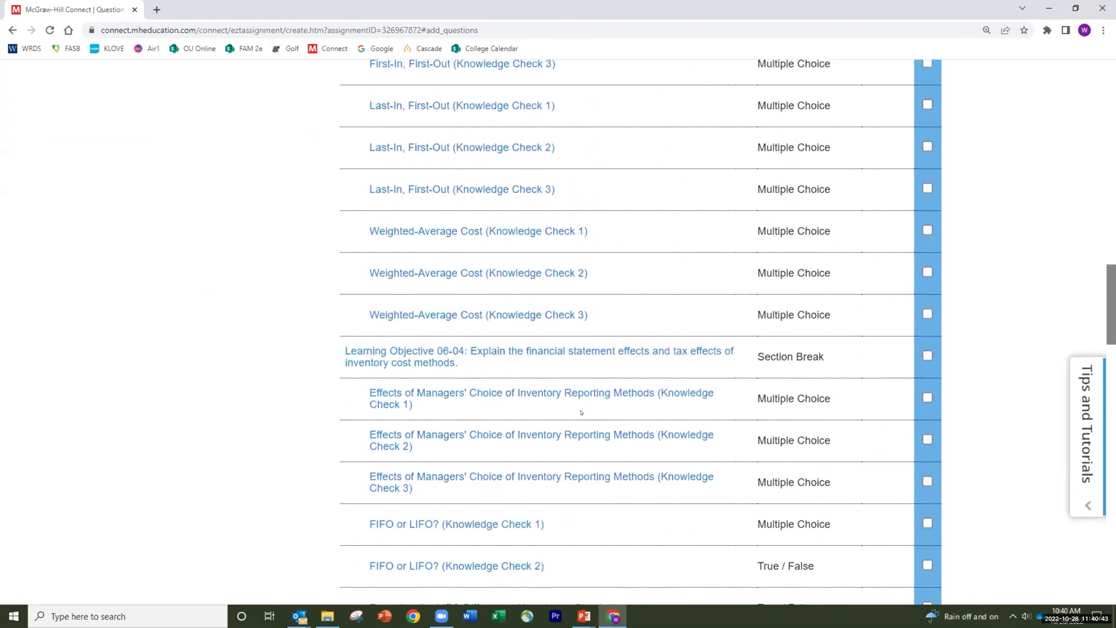
scroll(580, 416, down, 15)
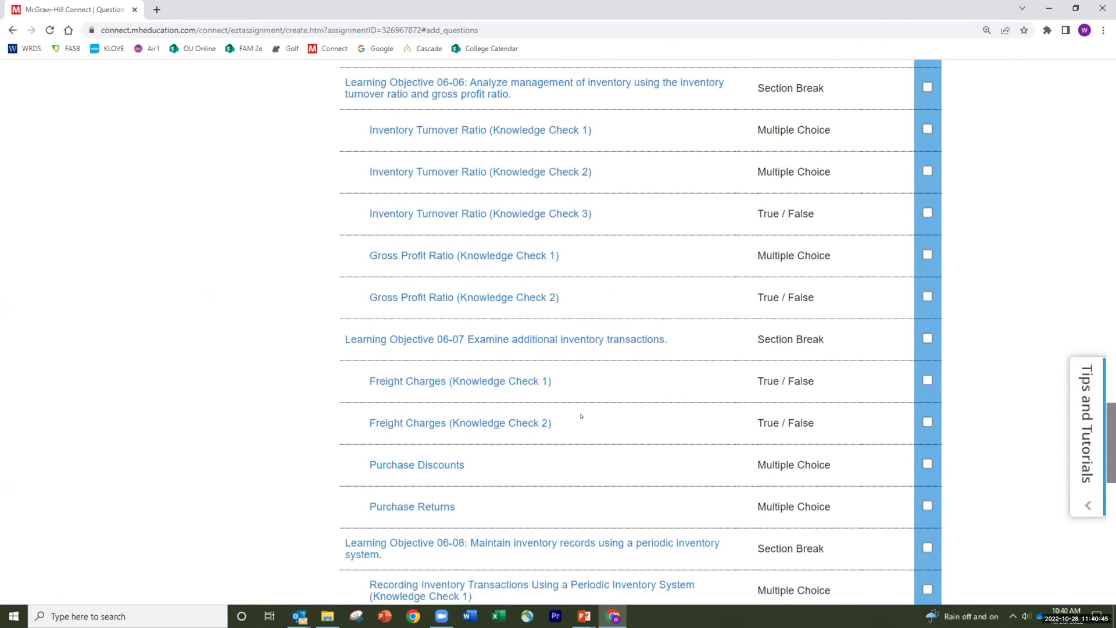
scroll(580, 422, down, 3)
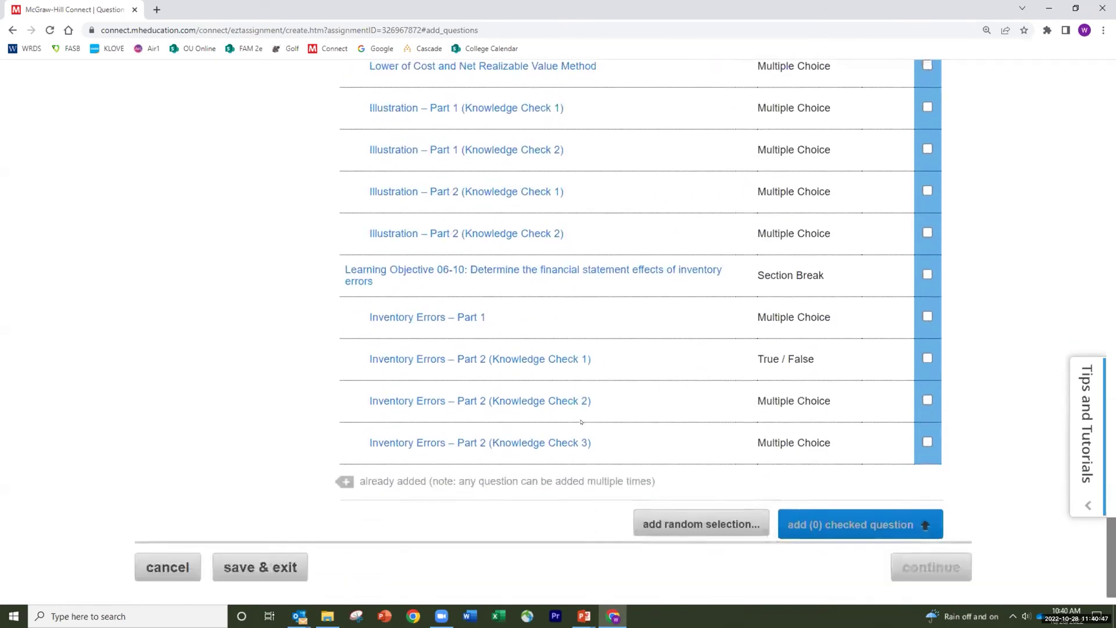
scroll(580, 422, up, 3)
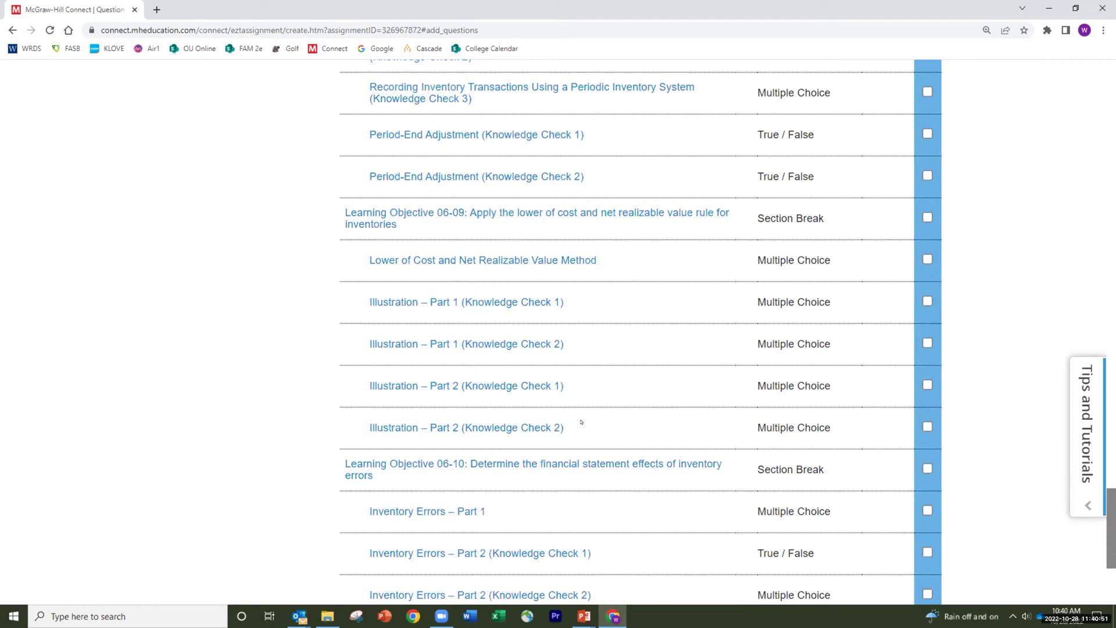
scroll(580, 423, up, 20)
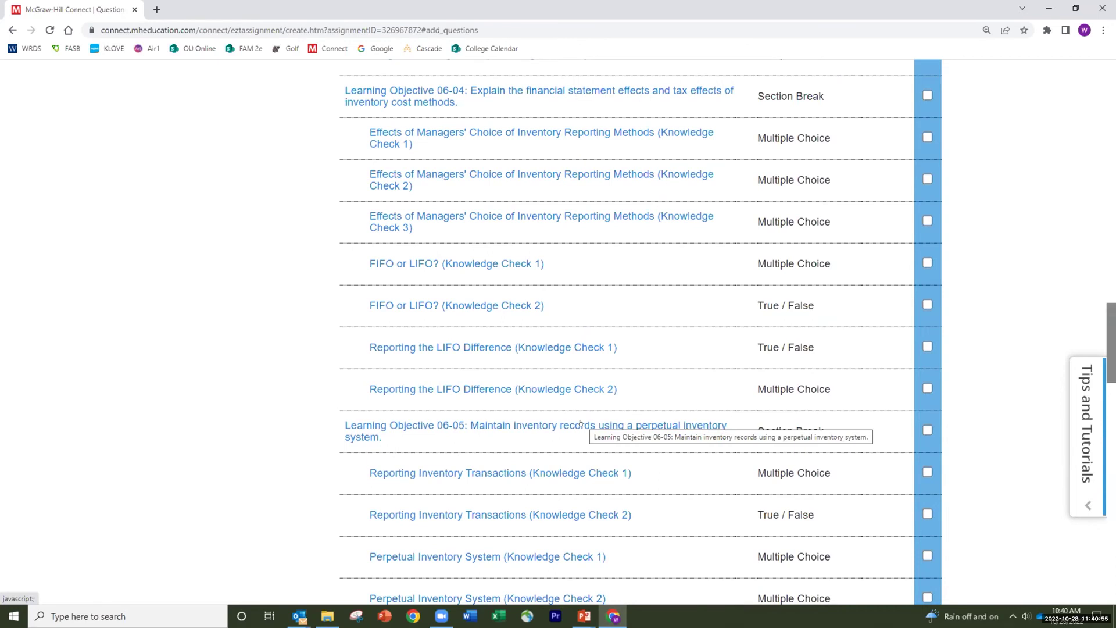
scroll(580, 423, up, 3)
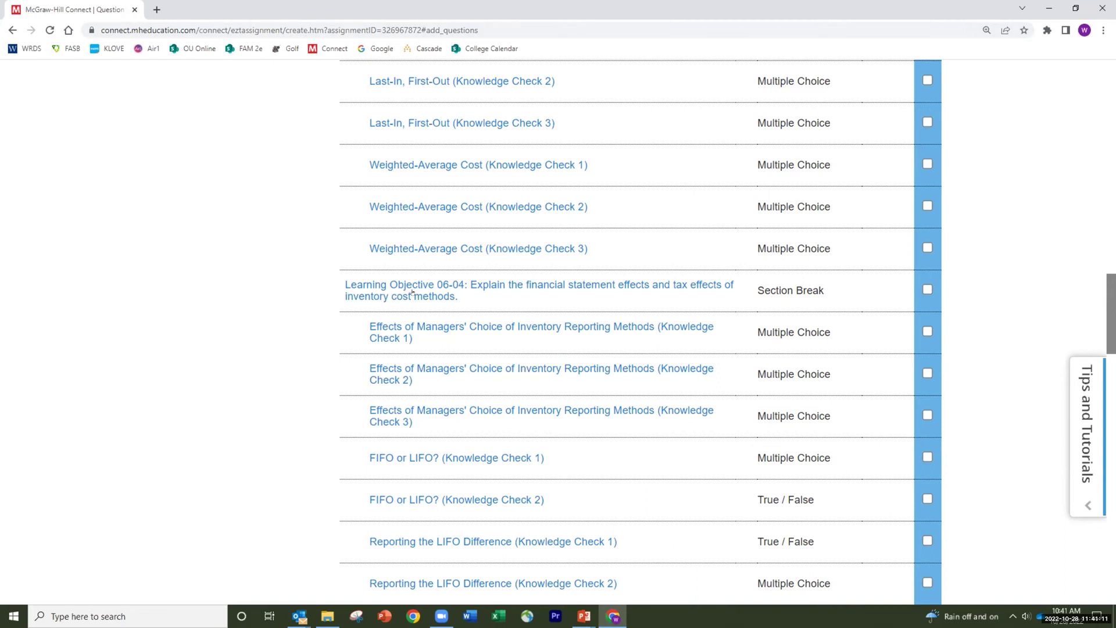
scroll(412, 292, up, 20)
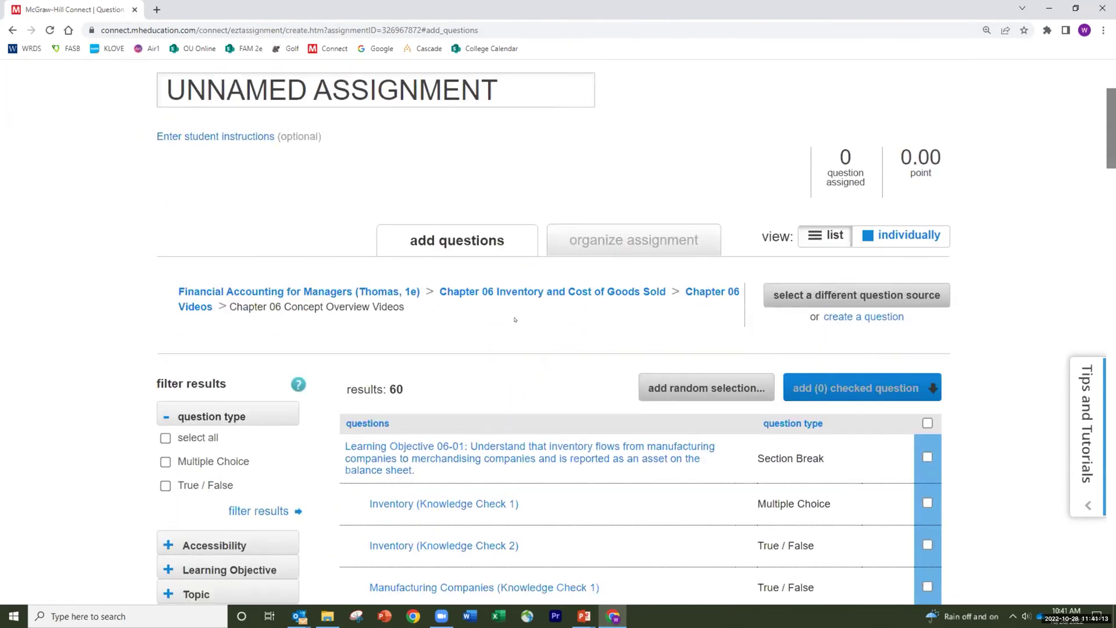
Step: Reopen the Chapter 06 question sources and highlight the Data Analytics and Applying Excel entries in turn
click(477, 291)
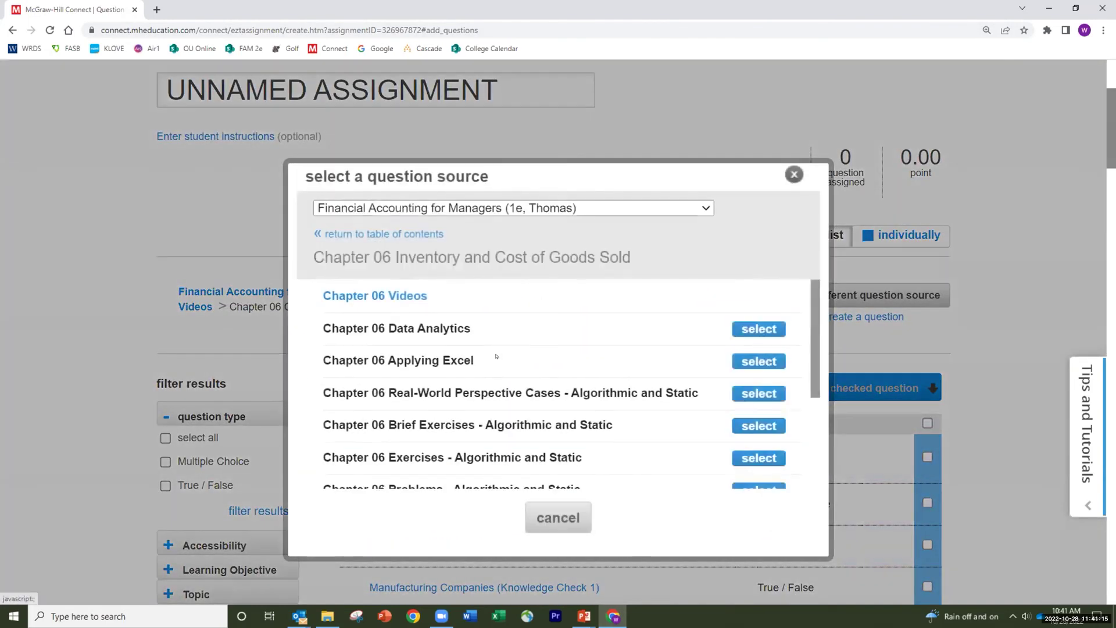
drag(385, 329, 476, 331)
drag(384, 361, 484, 365)
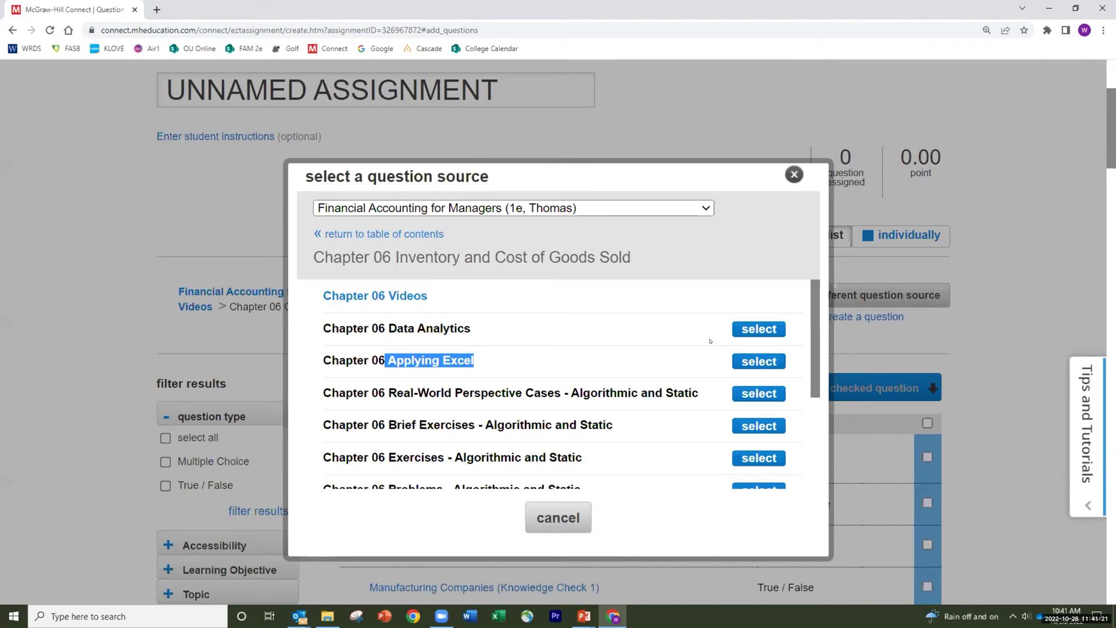
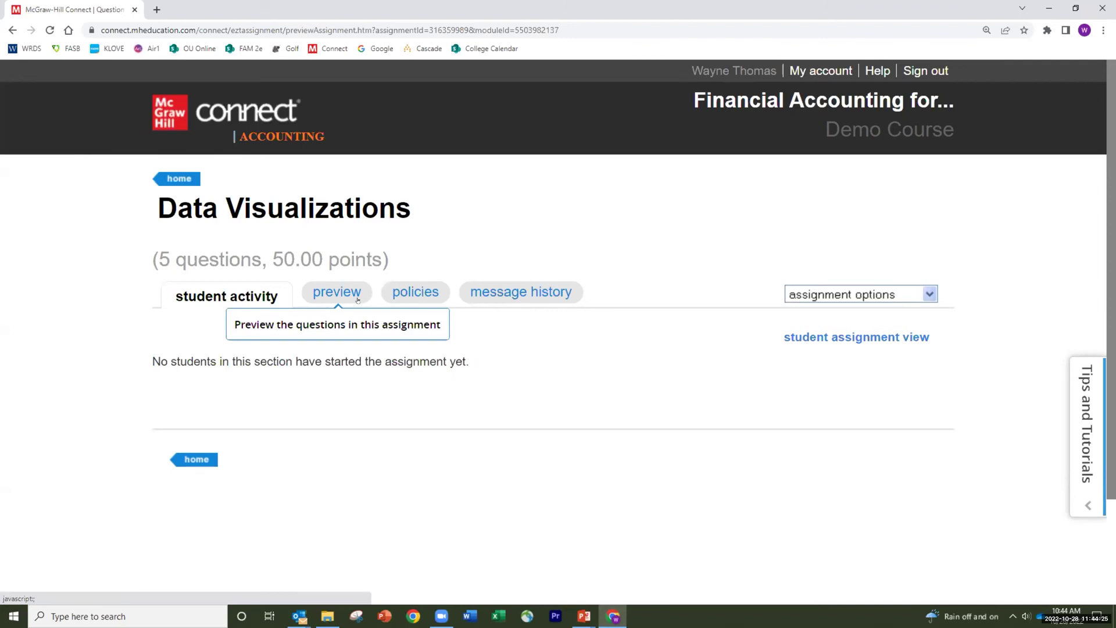
Step: Open the Data Visualizations assignment in the student assignment view and continue to its first question
mouse_move(404, 301)
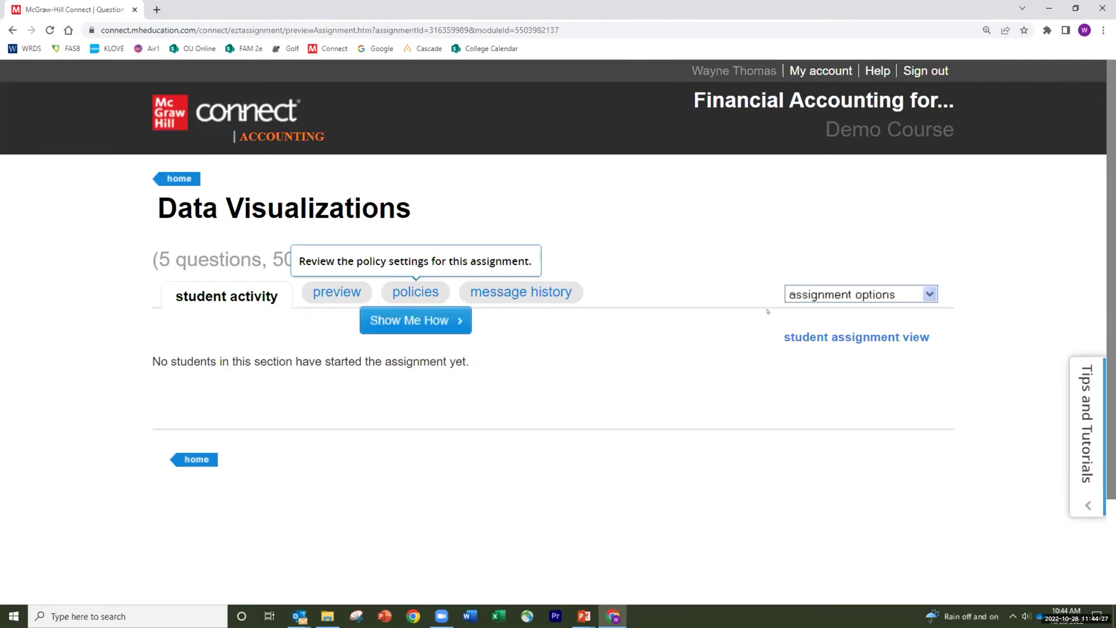
click(792, 294)
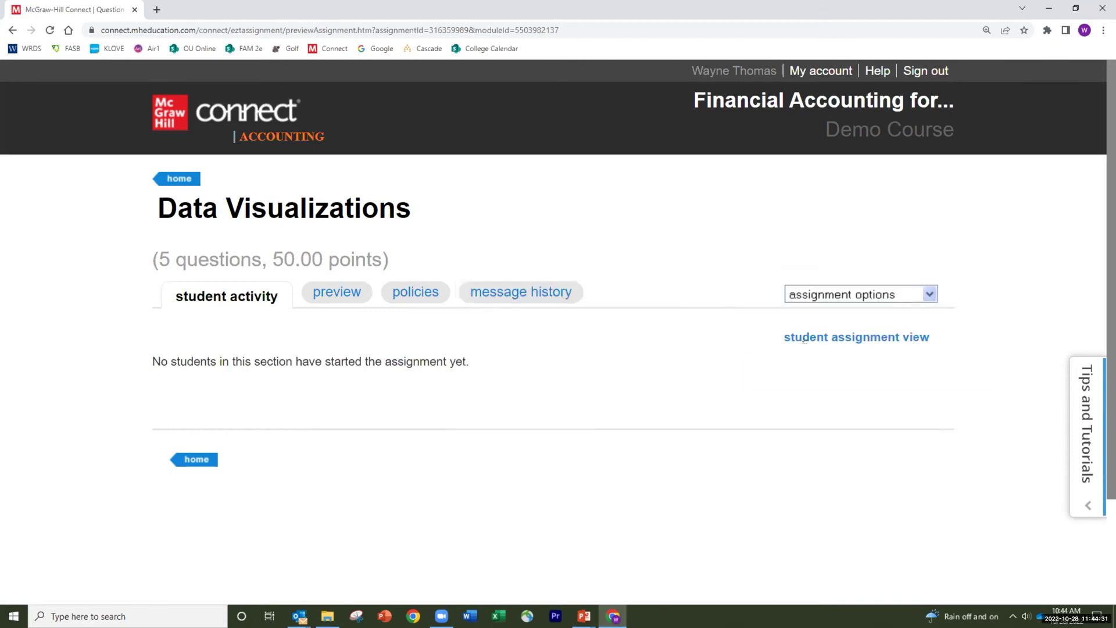
click(804, 338)
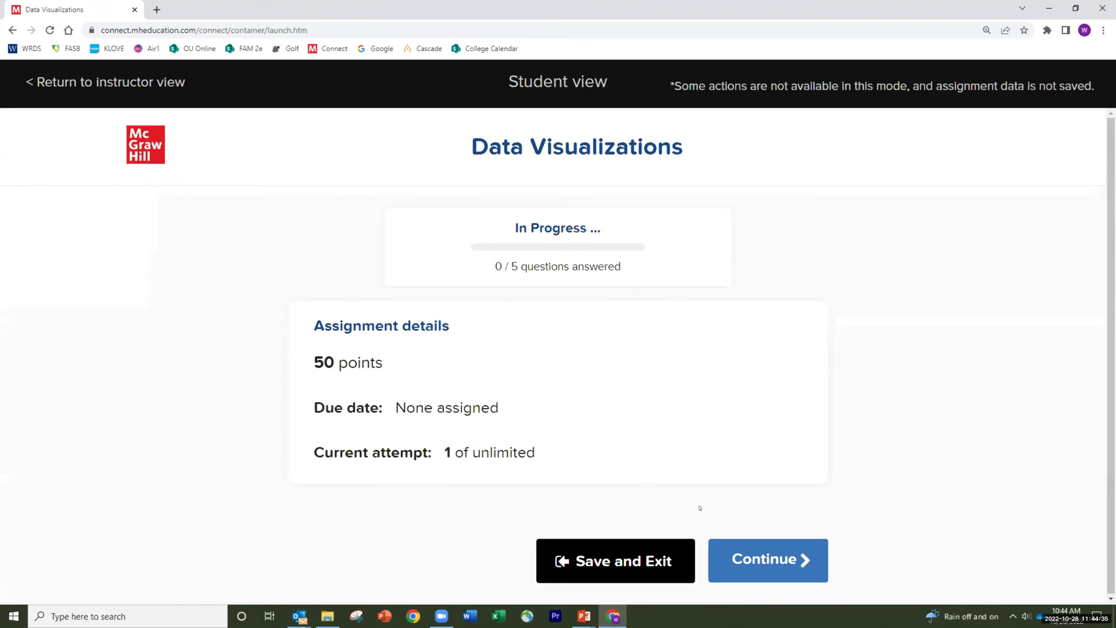
click(766, 559)
Step: Review the chart and required answers of Data Visualizations question 1 and page through the remaining questions to question 5
key(ctrl+minus)
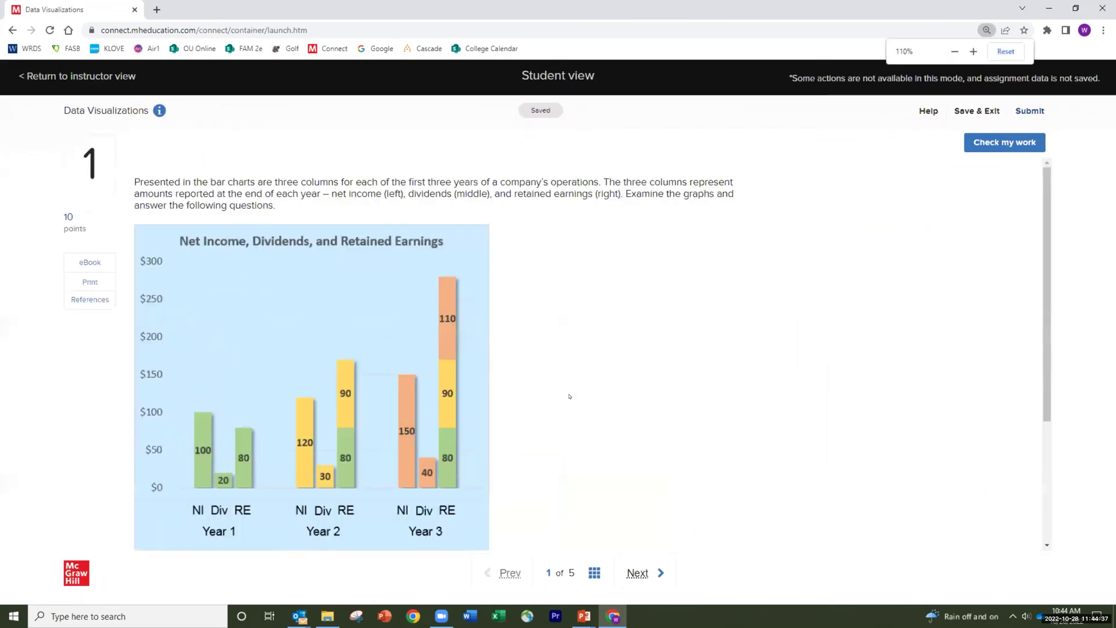
key(ctrl+plus)
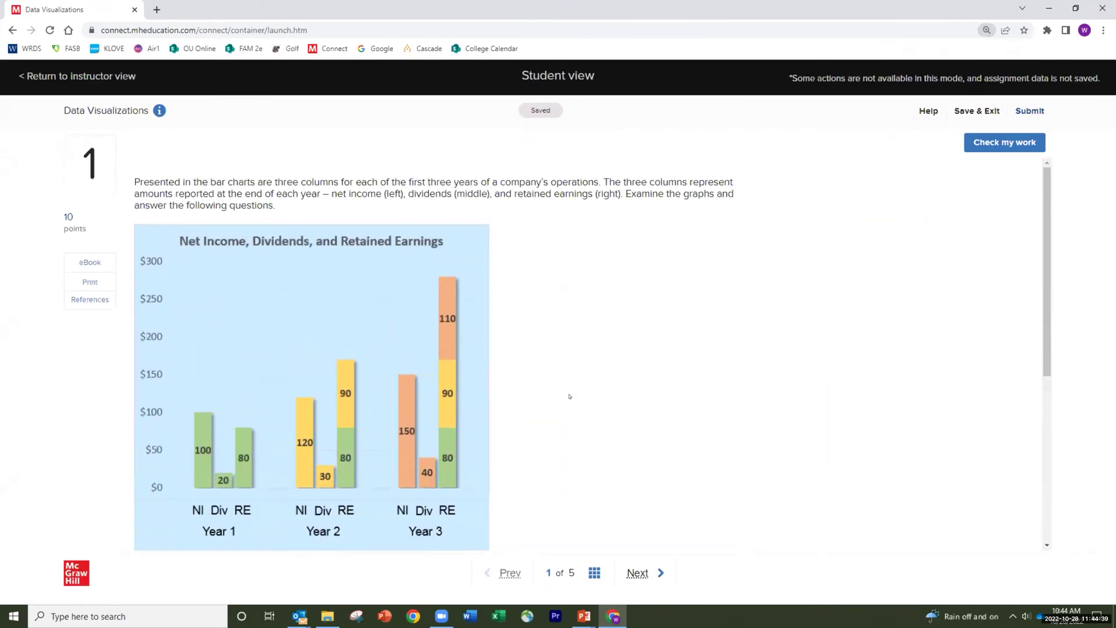
scroll(569, 397, down, 5)
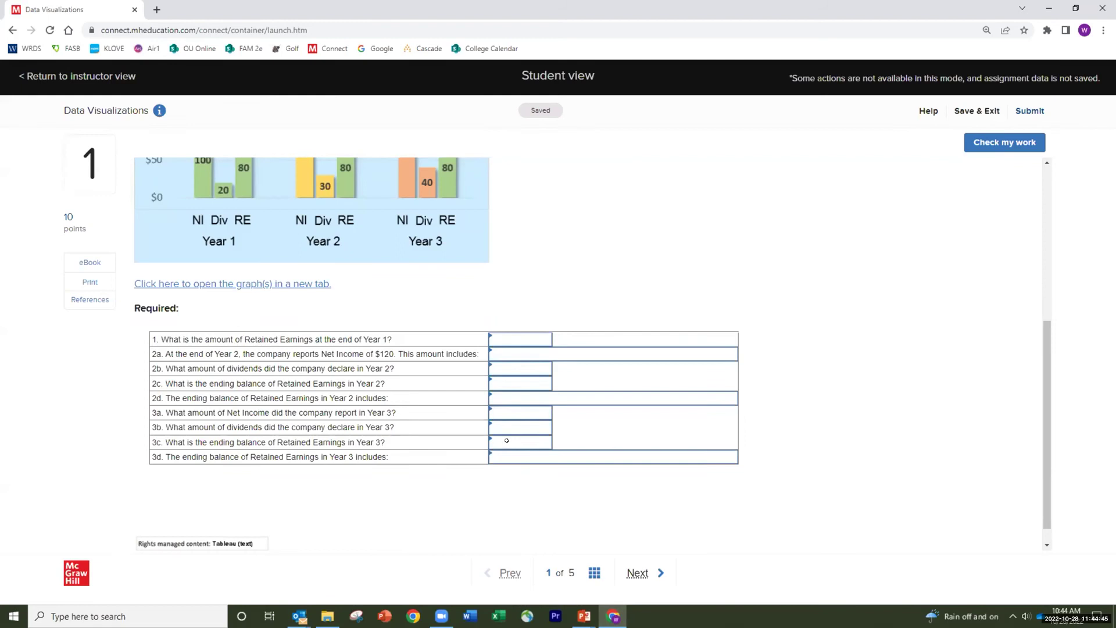
click(619, 573)
click(630, 576)
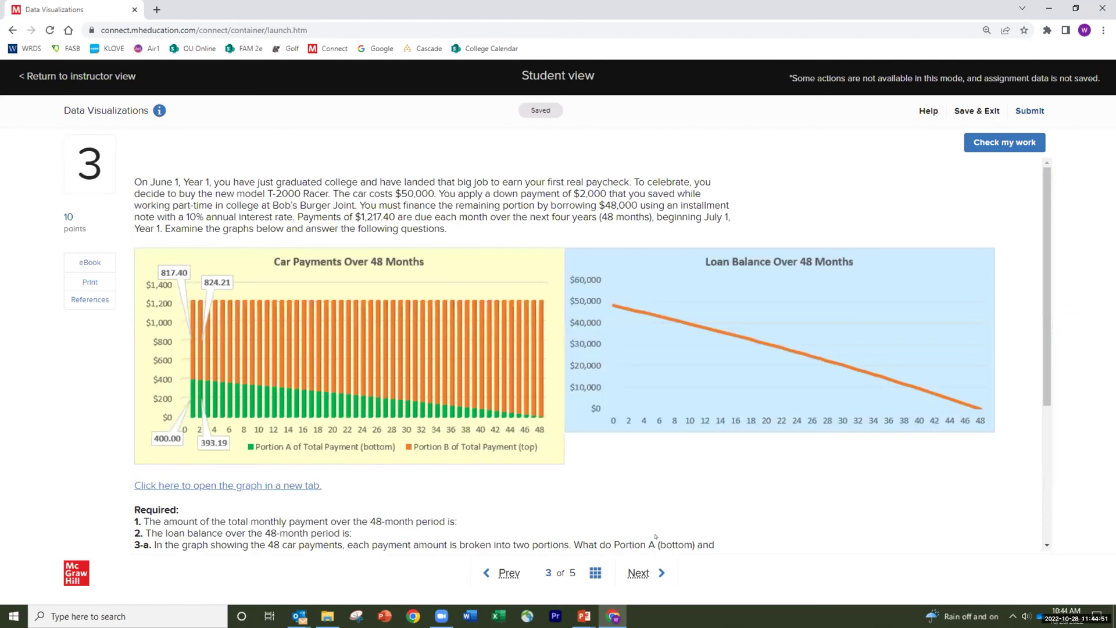
click(639, 572)
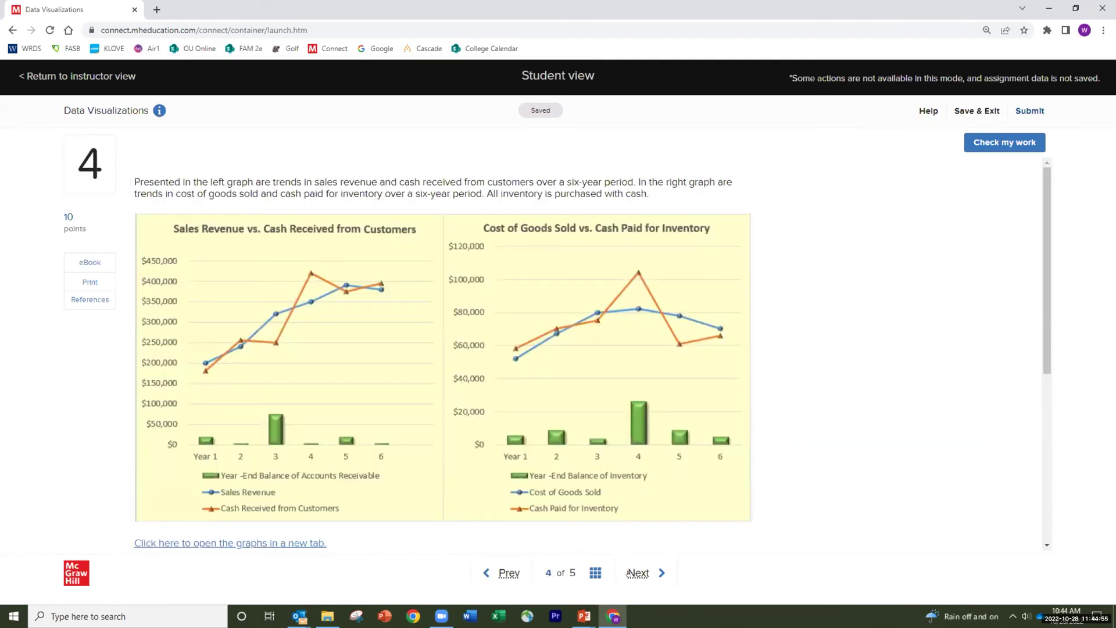
click(638, 572)
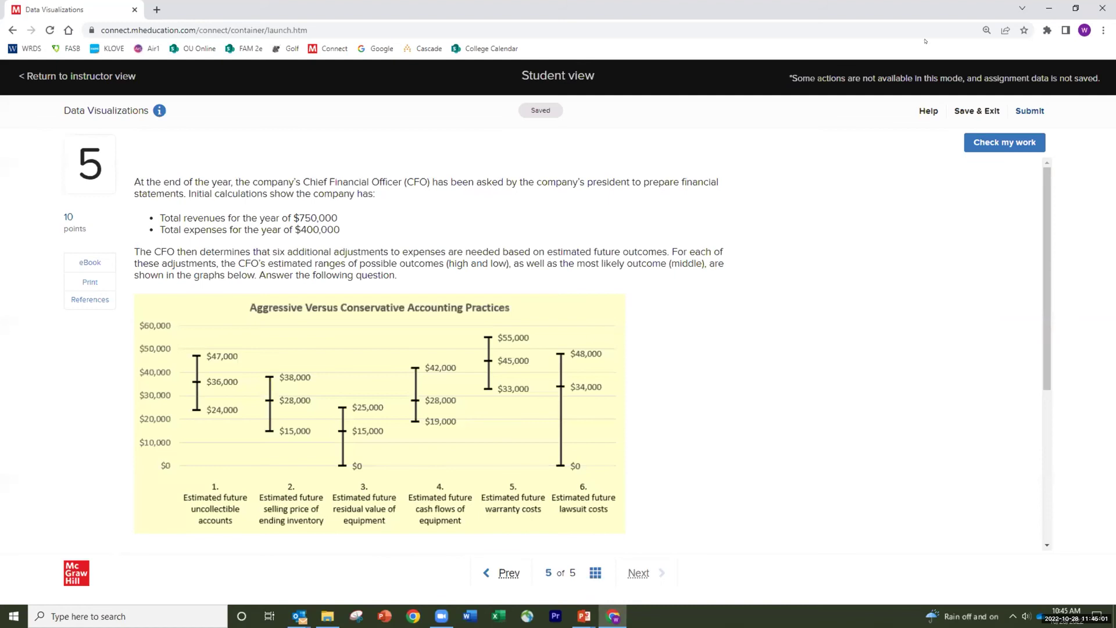
Step: Return from Data Visualizations to the course home and open the first Dashboard Activities question in student view
click(61, 76)
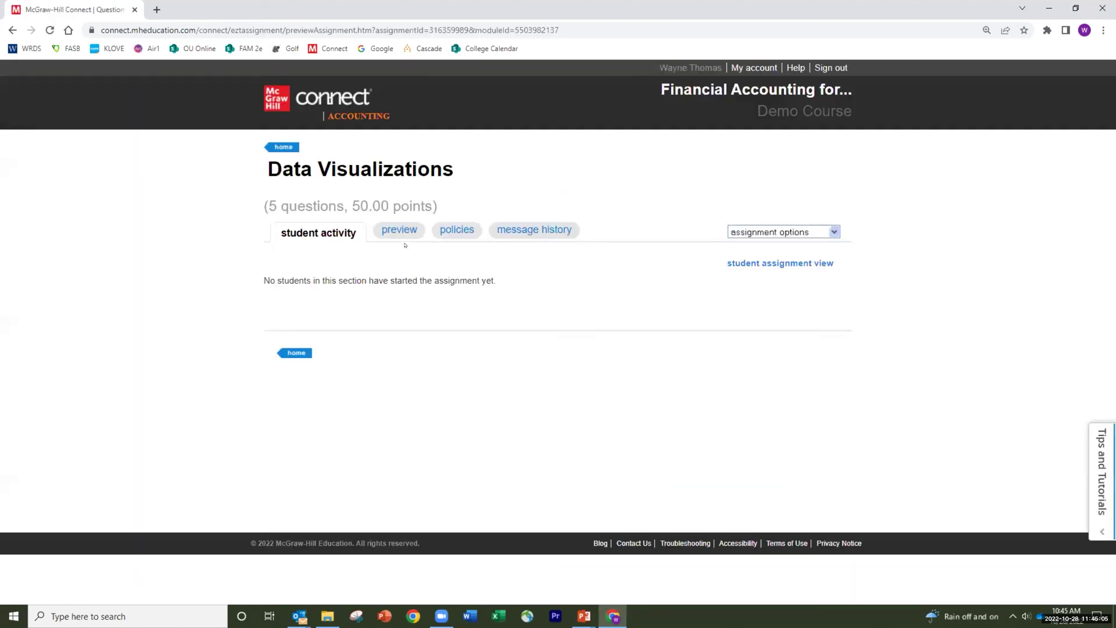
click(271, 150)
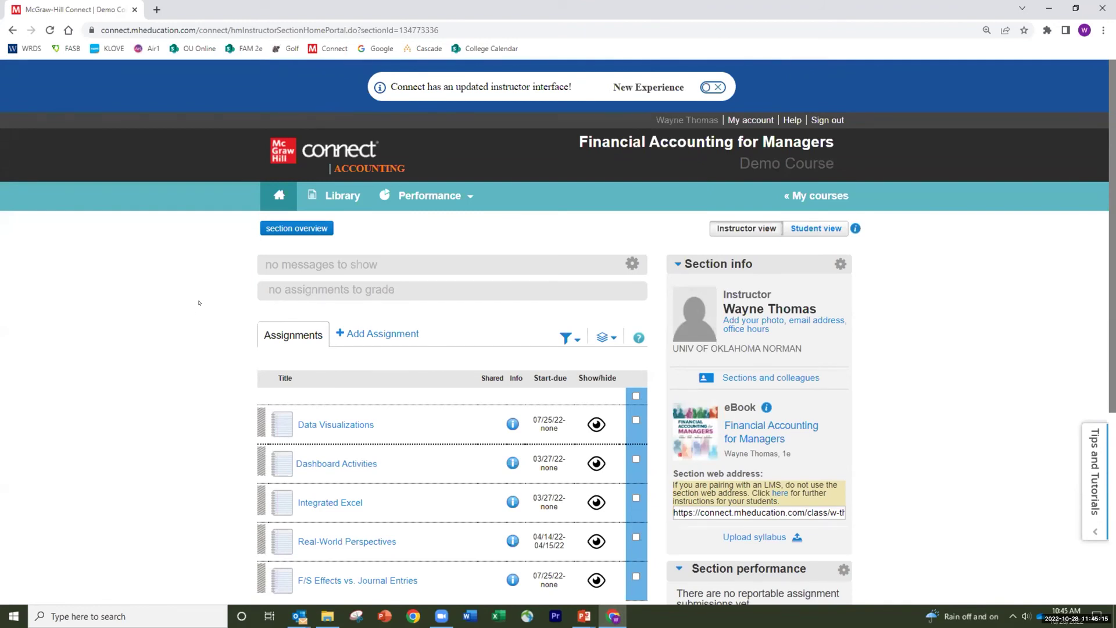
click(319, 464)
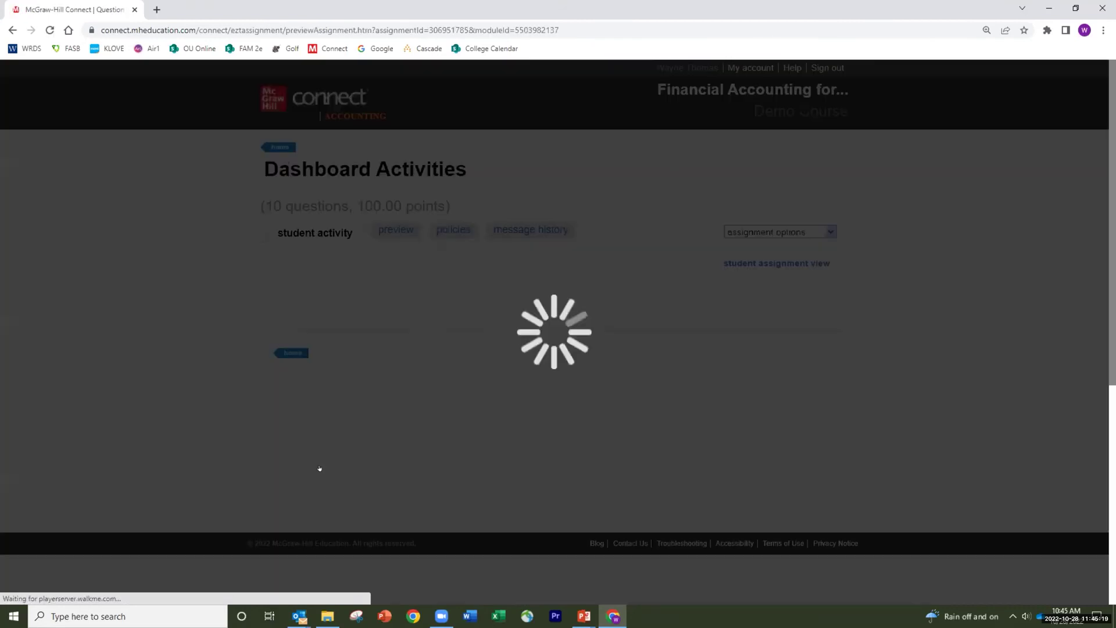
click(757, 264)
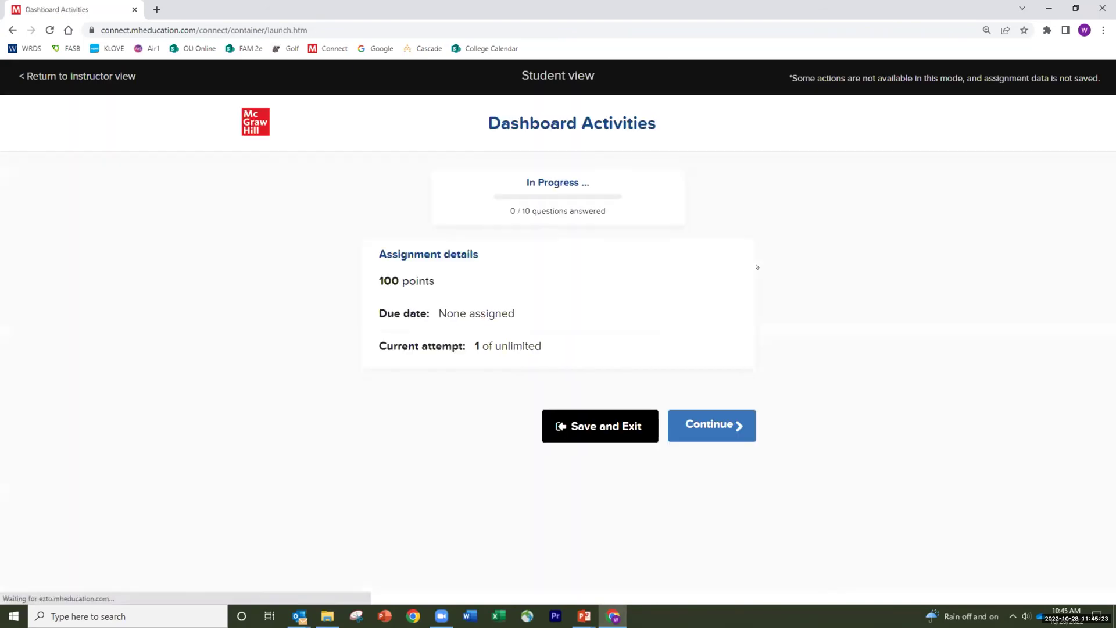
click(683, 424)
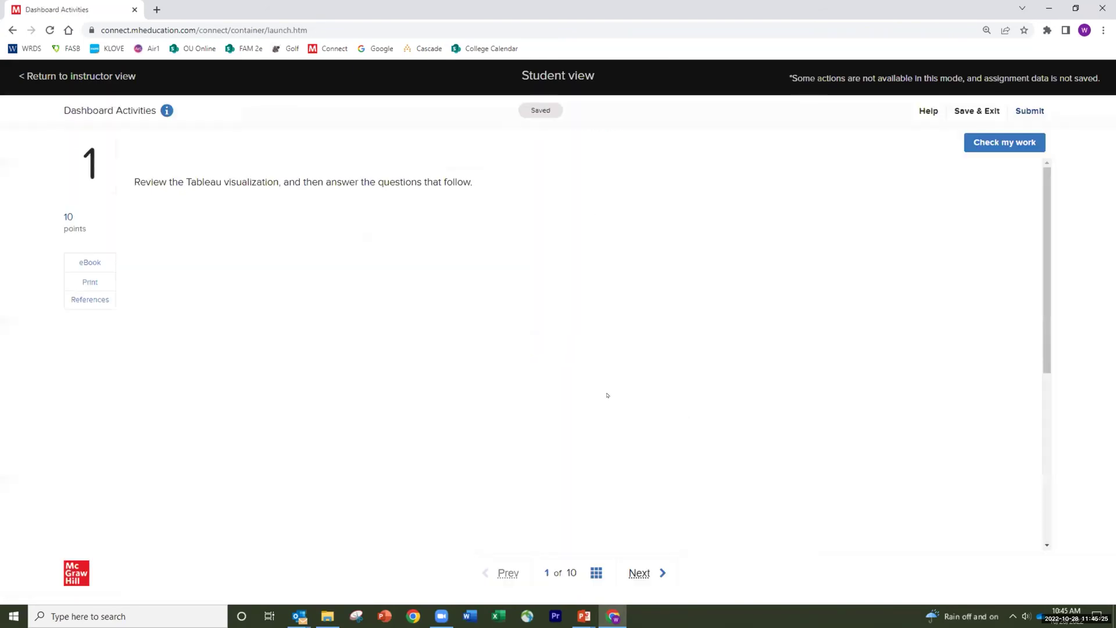
Step: Examine the Tableau dashboard comparing Nike and Under Armour, including the 2020 asset and liability bars, and its required questions
key(ctrl+minus)
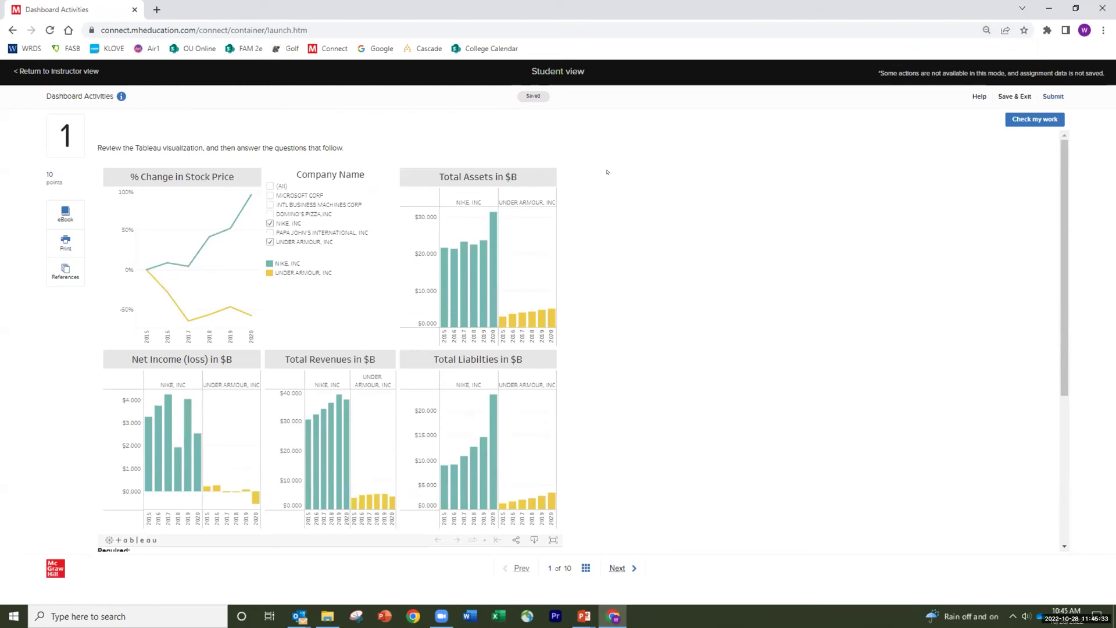
mouse_move(473, 258)
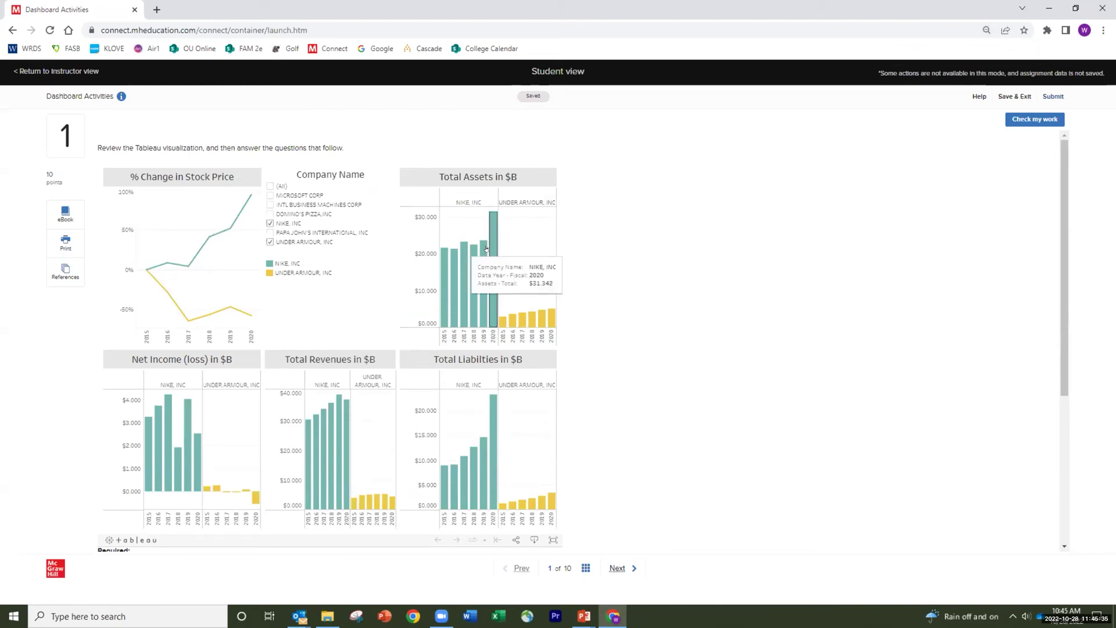
mouse_move(217, 229)
mouse_move(339, 432)
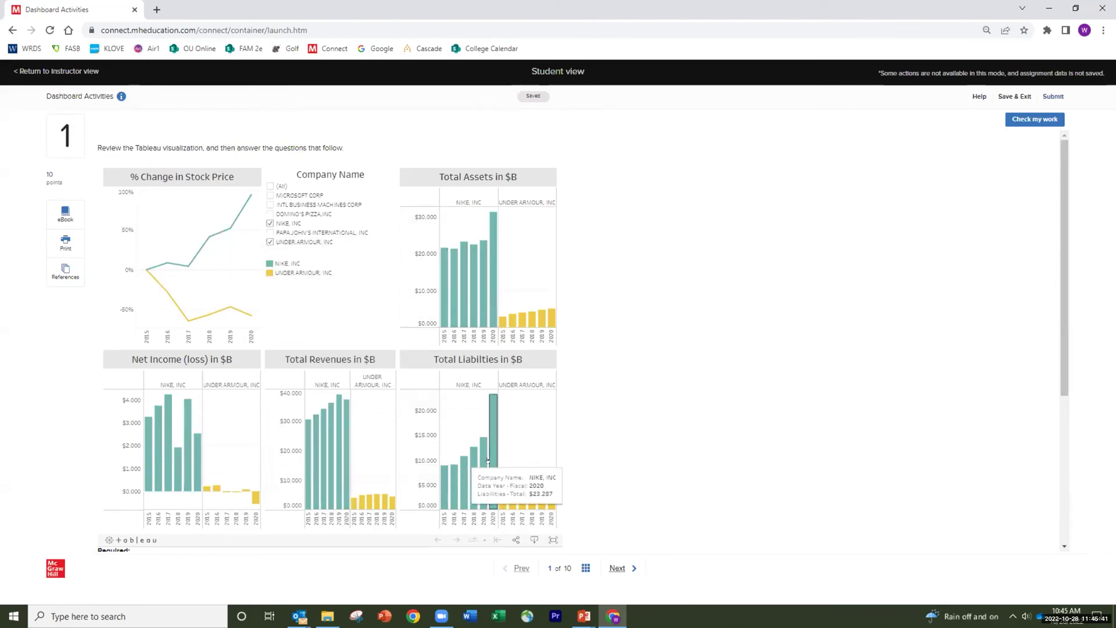
mouse_move(495, 451)
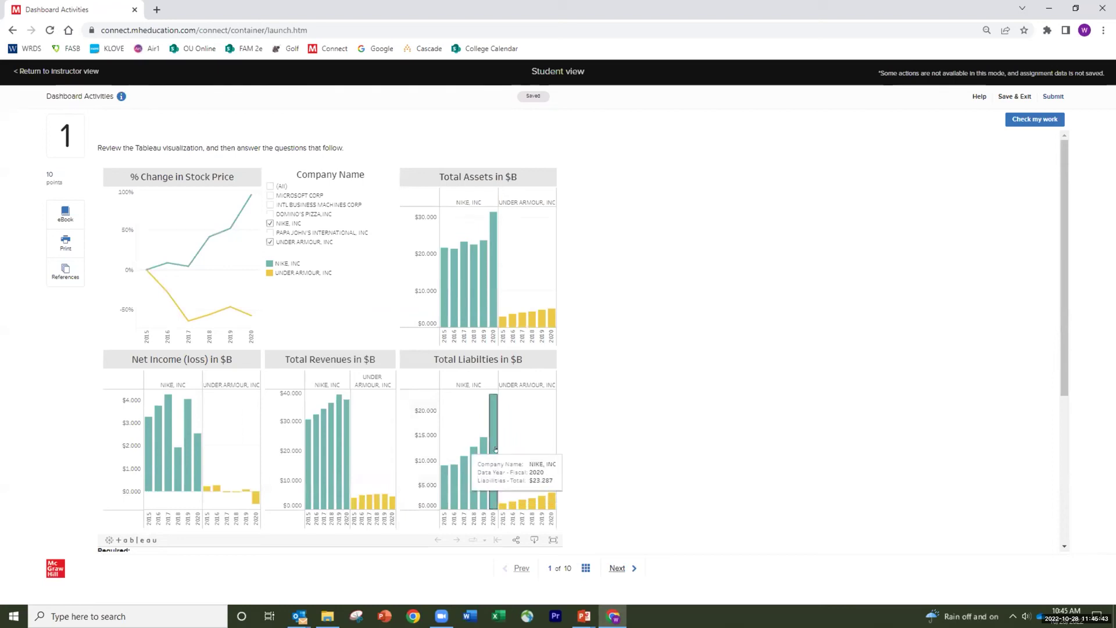
key(ctrl+plus)
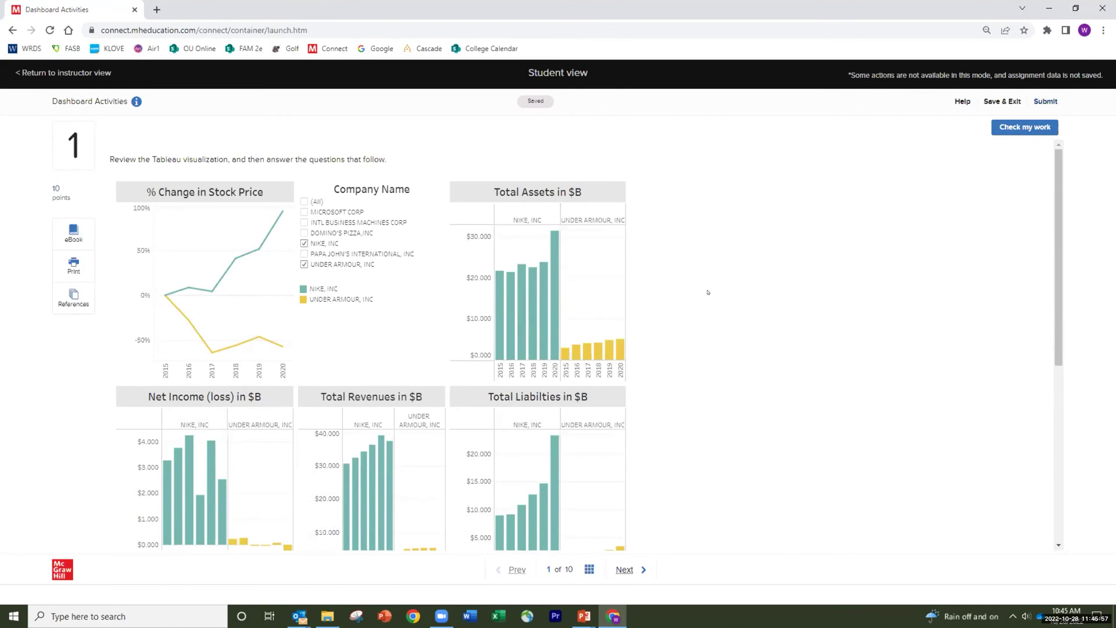
scroll(715, 313, down, 5)
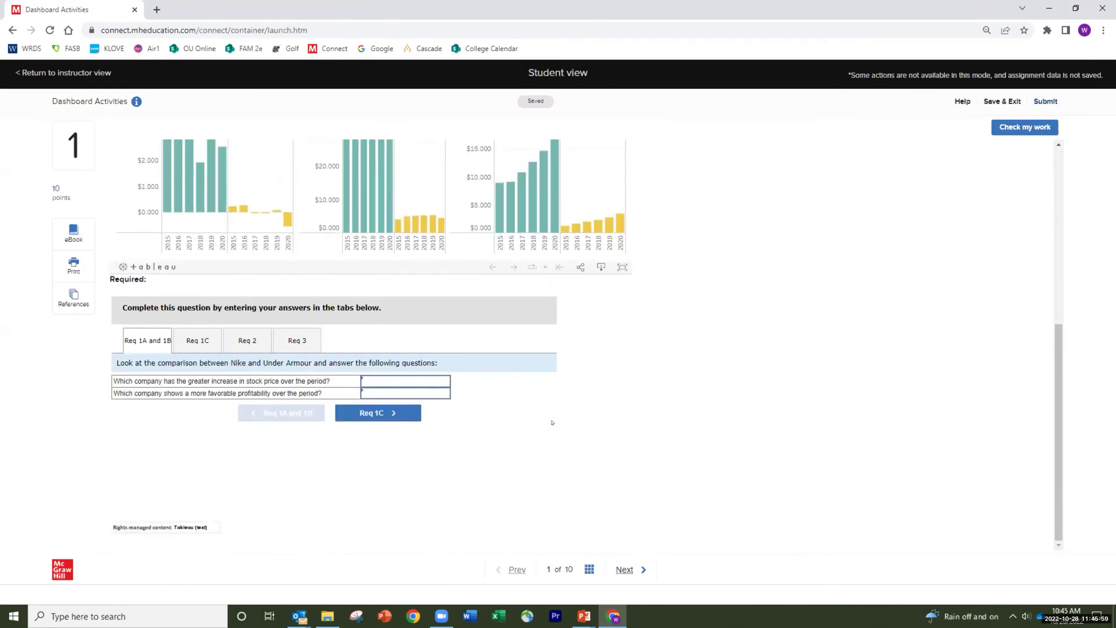
Step: Enlarge the page and read the Req 1A and 1B questions on stock price and profitability for Nike and Under Armour
key(ctrl+plus)
key(ctrl+plus)
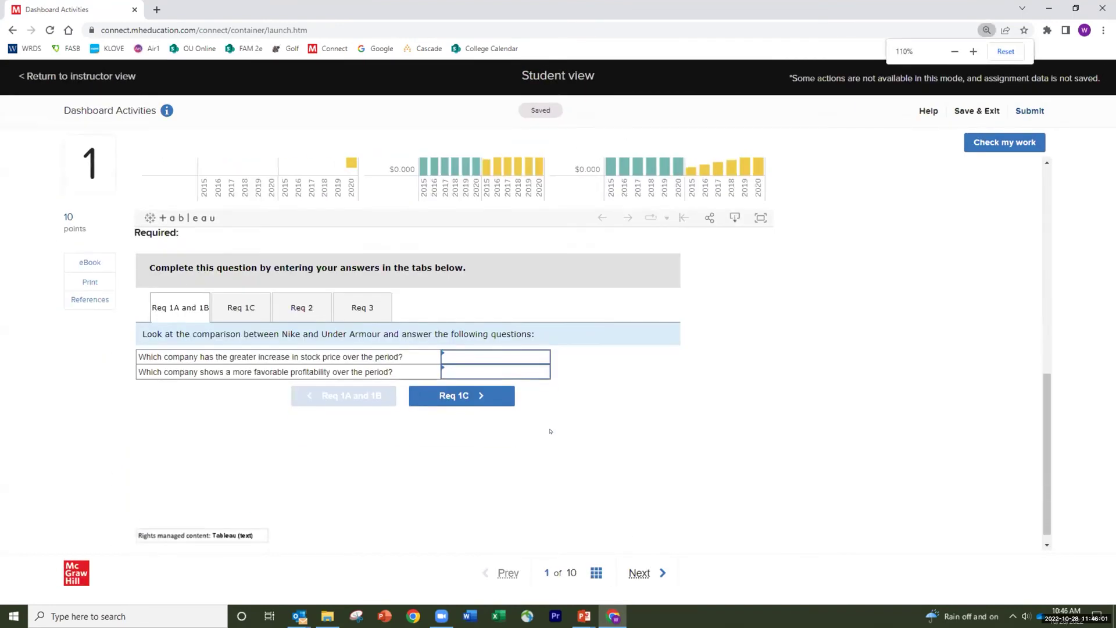
click(294, 357)
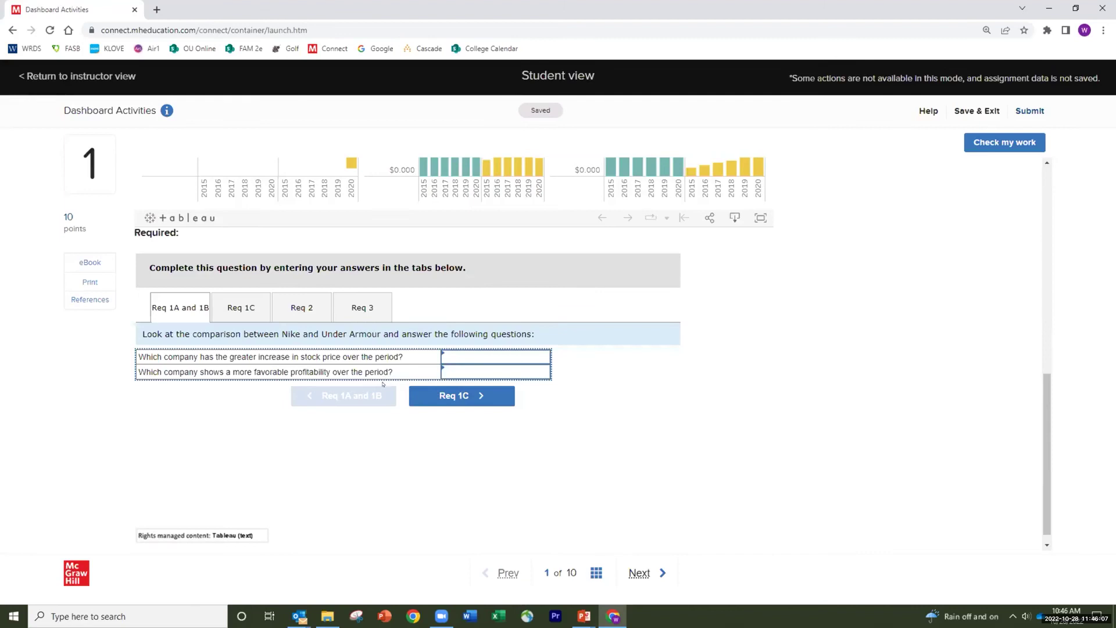
key(ctrl+plus)
key(ctrl+plus)
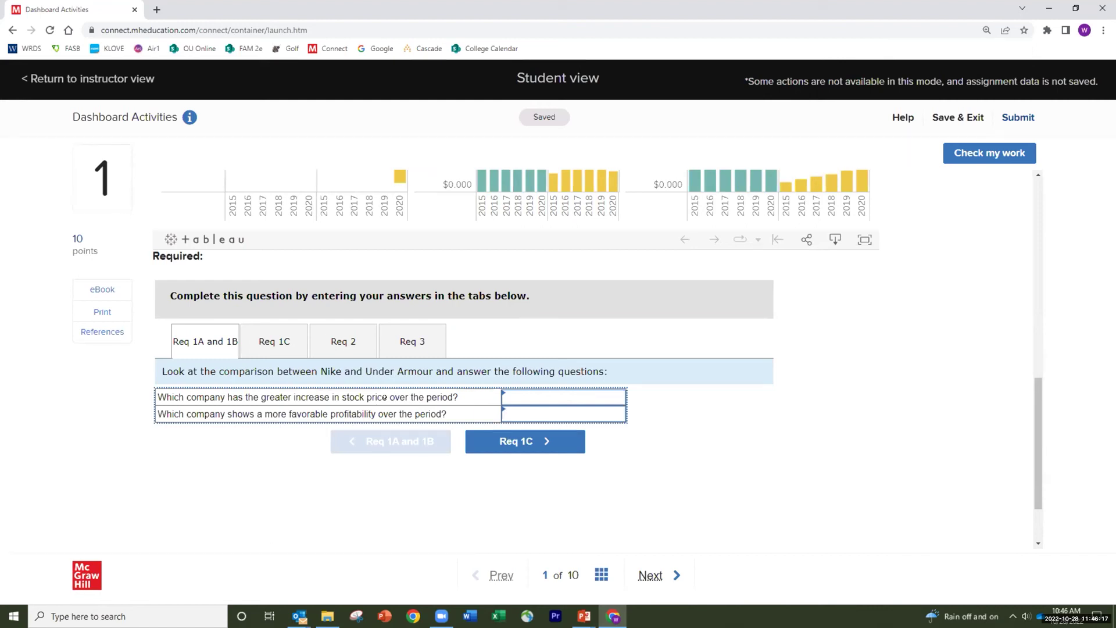
Step: Examine Nike's yearly stock price changes and both companies' net income bars in the dashboard, and return to the required questions
scroll(385, 397, up, 6)
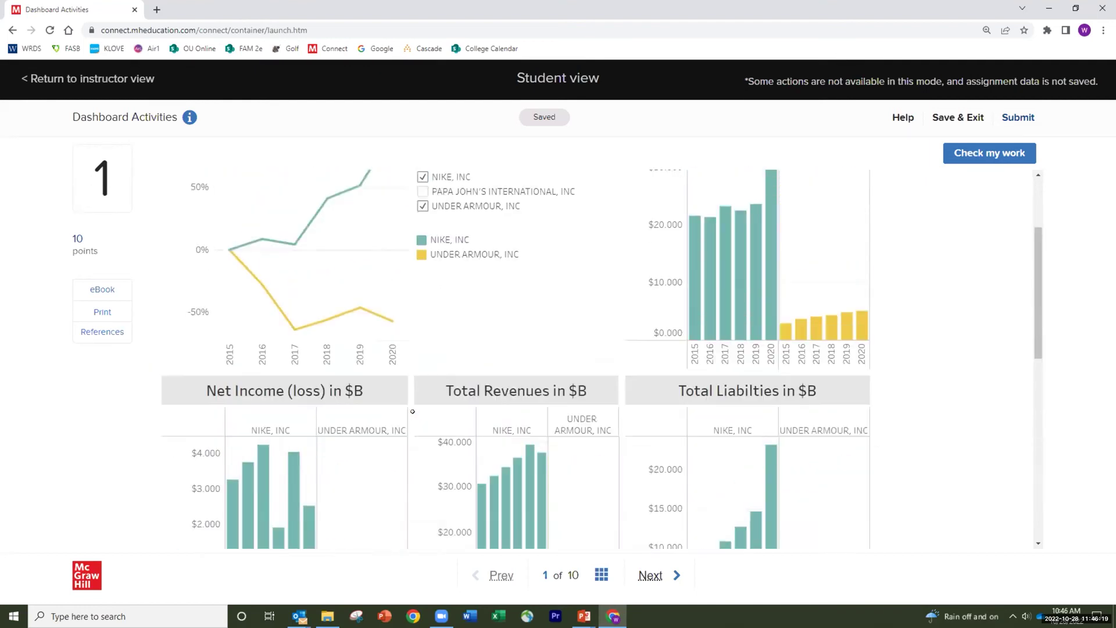
scroll(412, 412, up, 1)
mouse_move(357, 241)
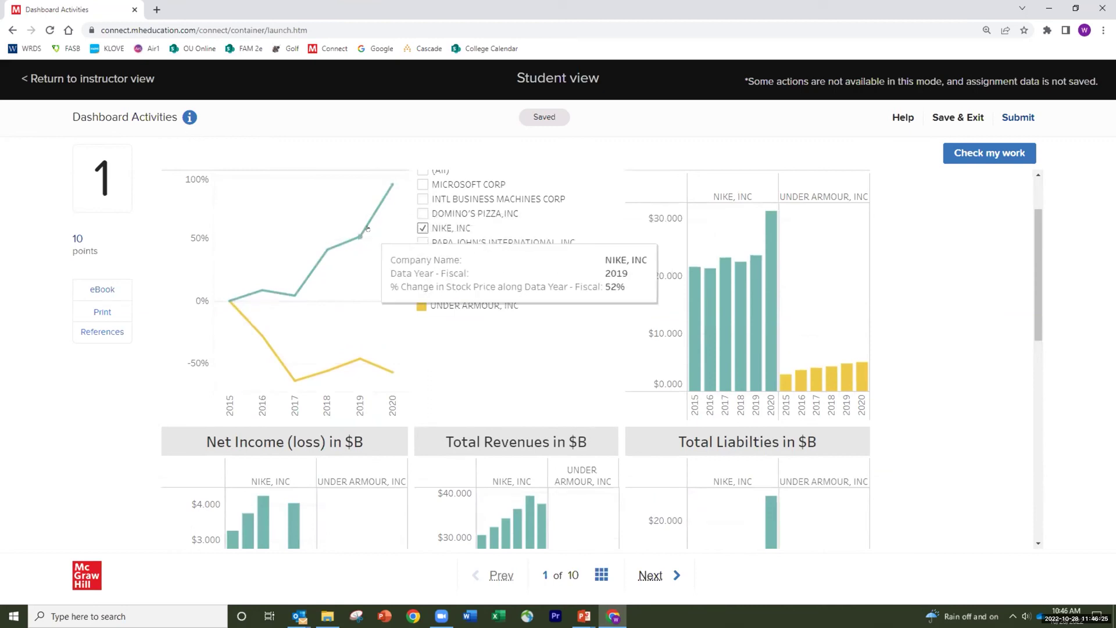
mouse_move(318, 263)
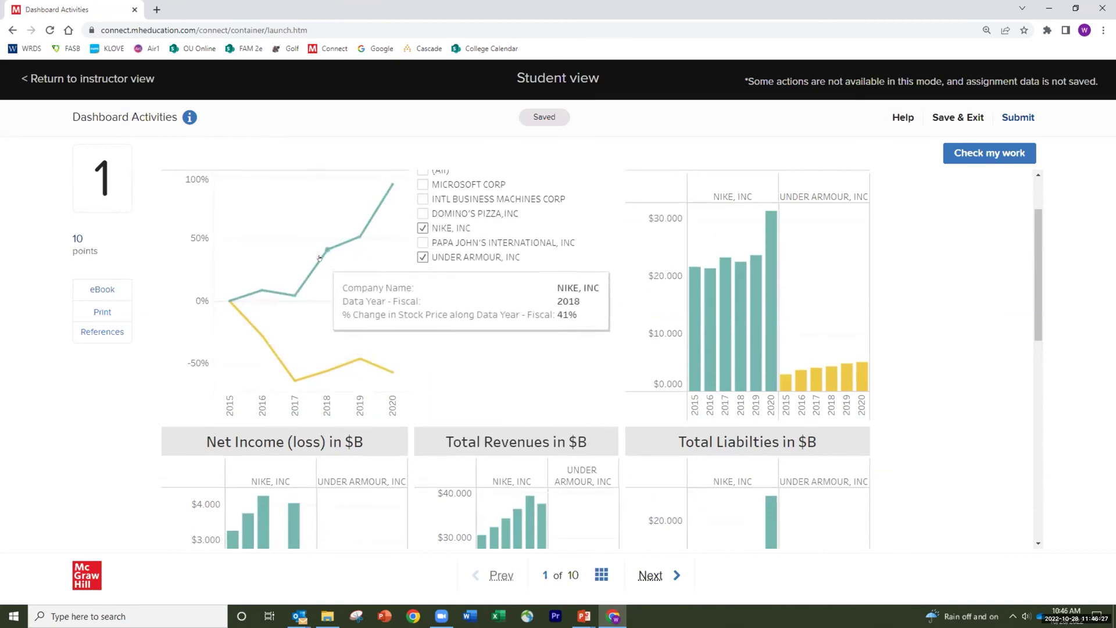
scroll(320, 291, down, 3)
mouse_move(238, 415)
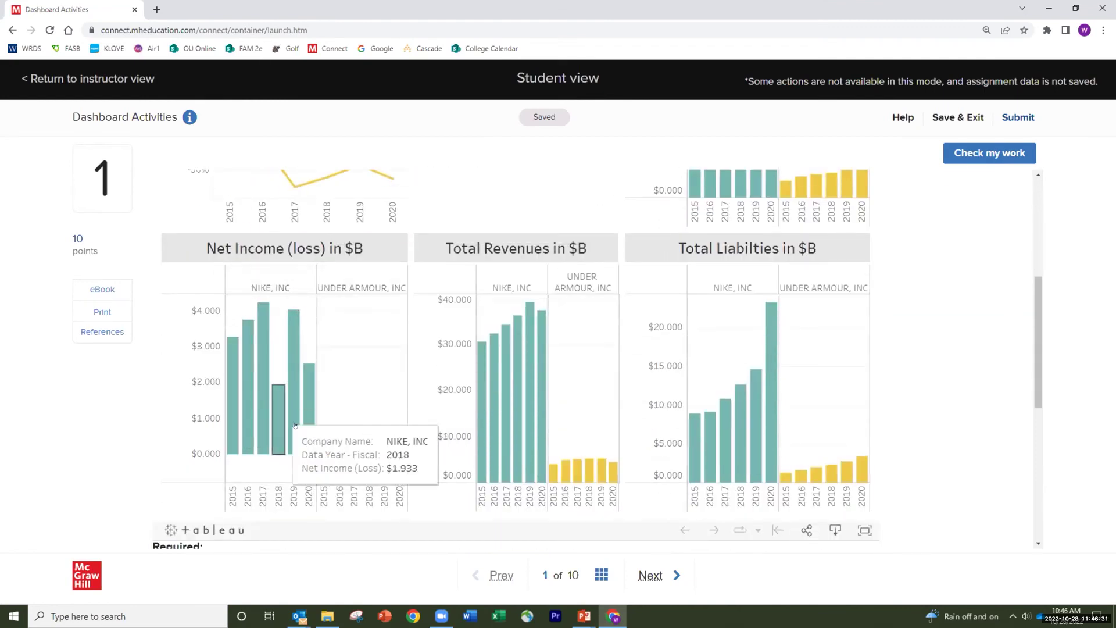
mouse_move(369, 460)
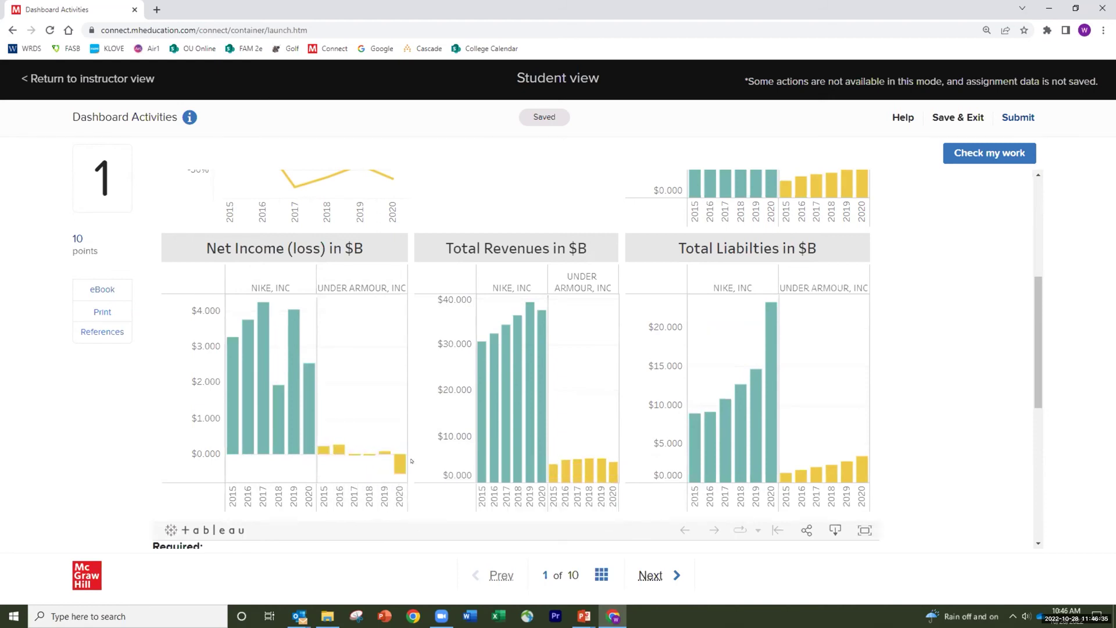
scroll(397, 451, down, 1)
scroll(397, 451, down, 3)
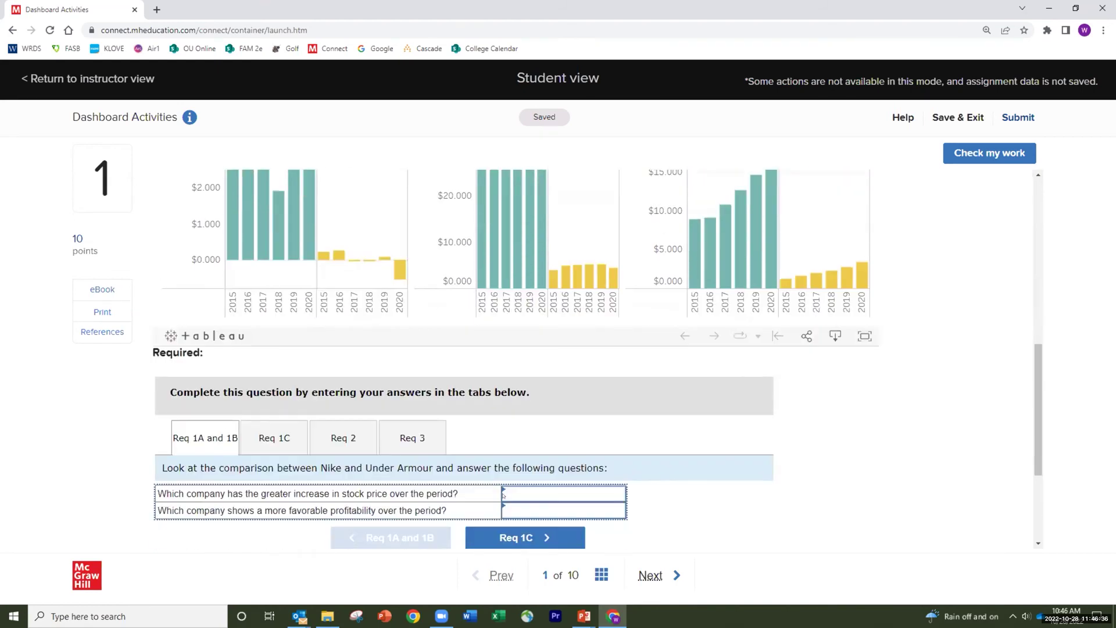
Step: Open Req 2 and highlight its instruction to compare Domino's Pizza and Papa John's Pizza
click(347, 442)
scroll(395, 430, down, 3)
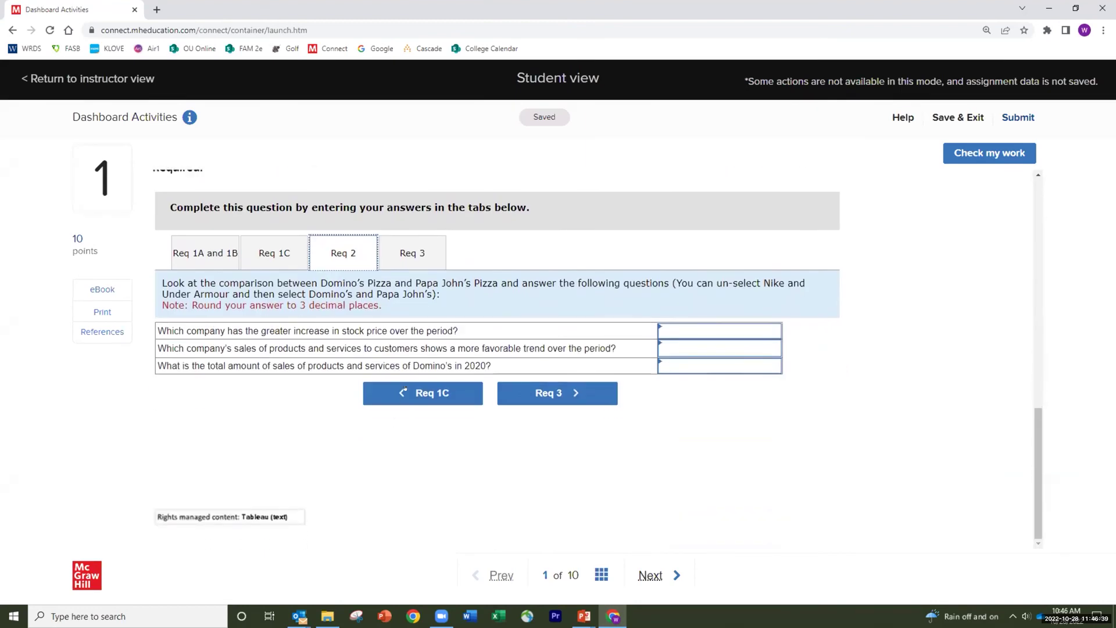
drag(319, 283, 507, 277)
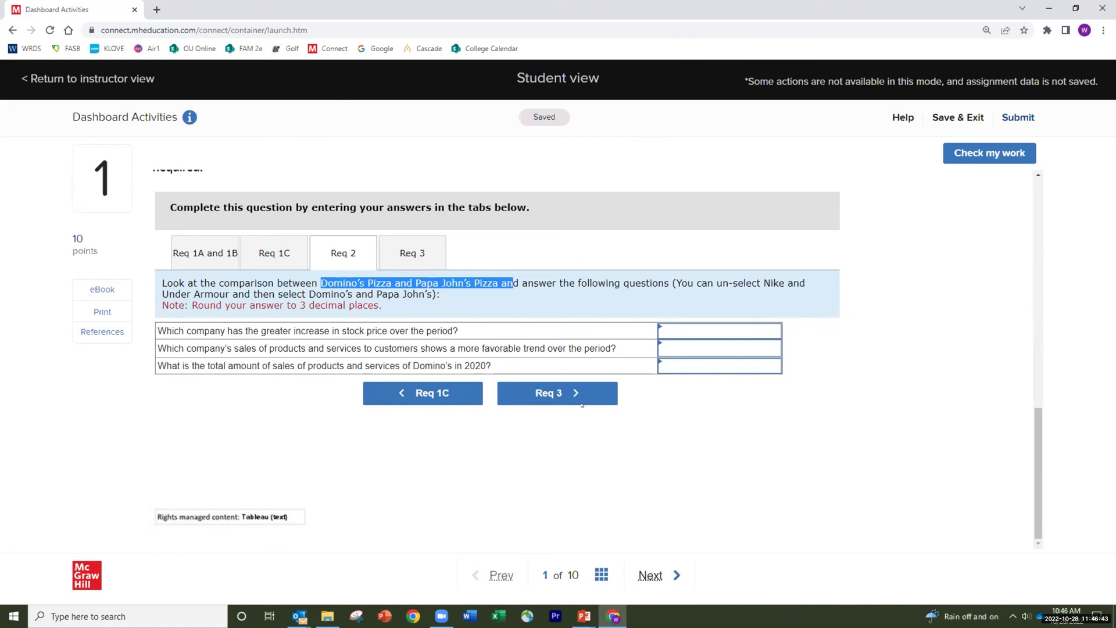
Step: Filter the dashboard to Domino's Pizza and Papa John's International only, and review their stock price, revenue and income charts
scroll(581, 404, up, 10)
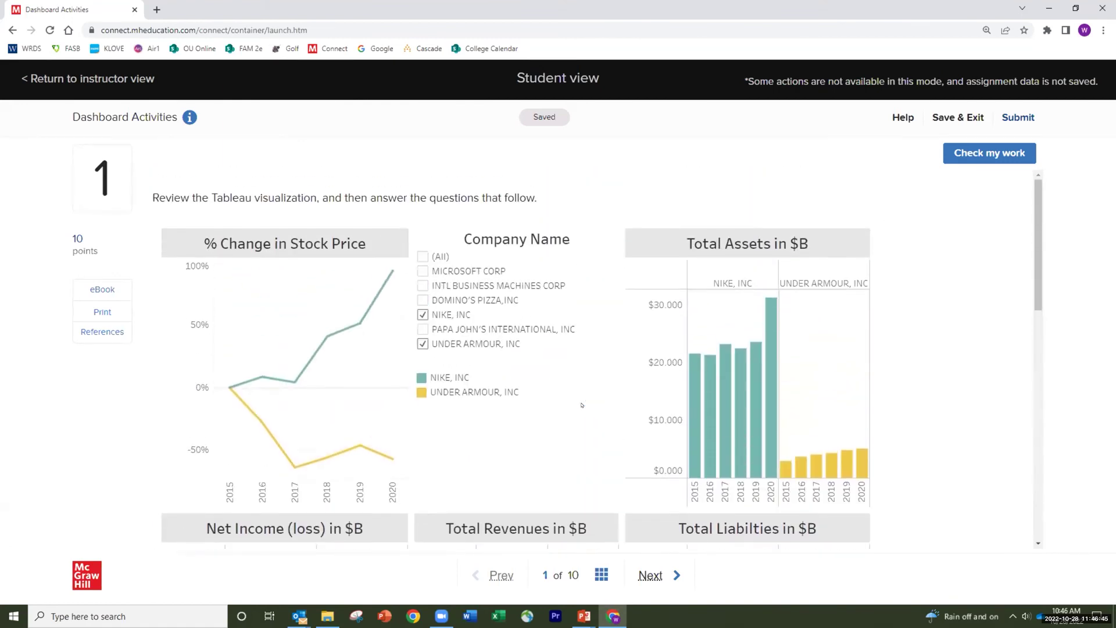
click(422, 300)
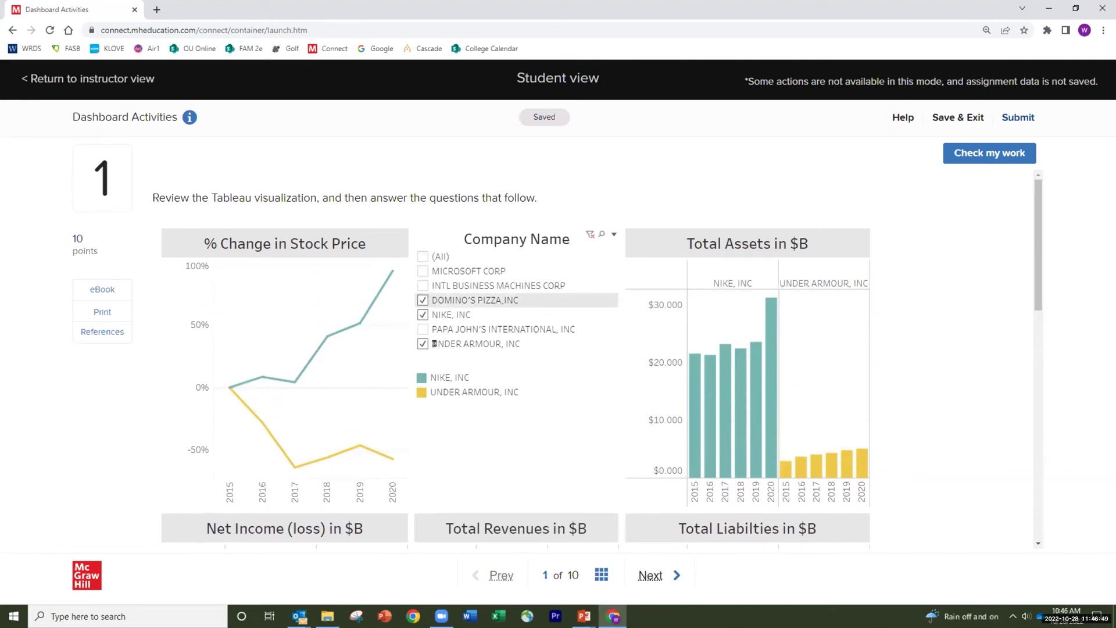
click(422, 315)
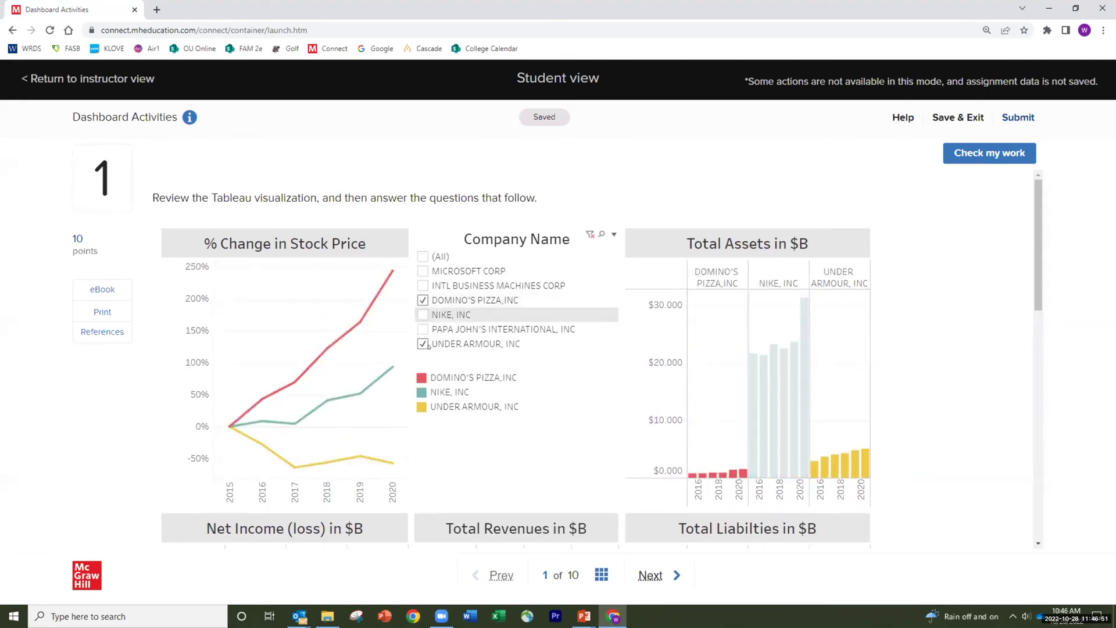
click(423, 344)
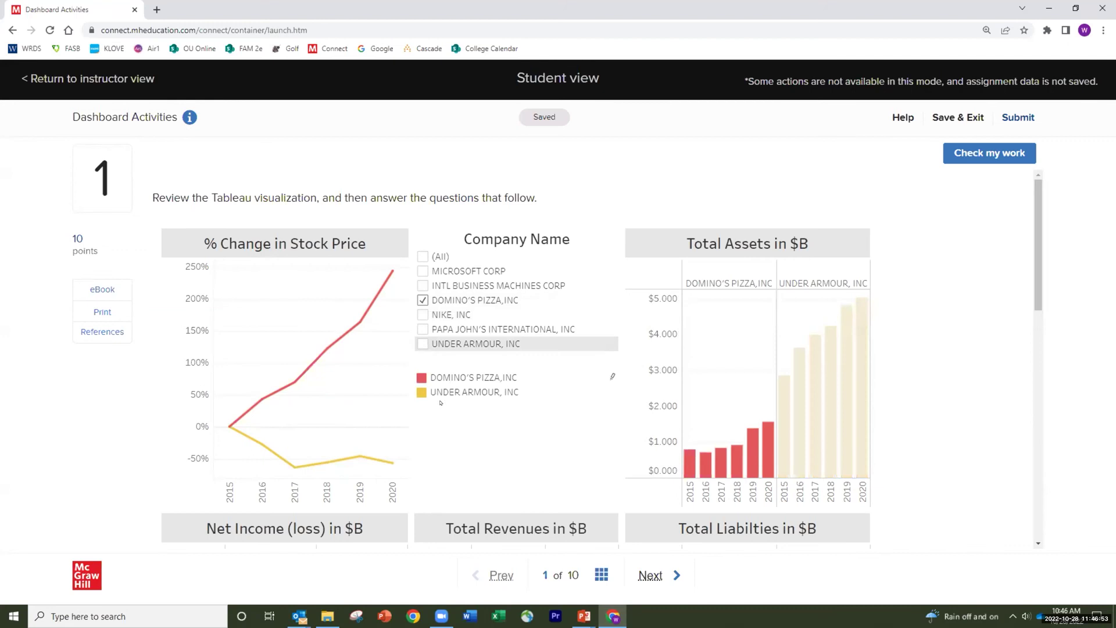
click(423, 329)
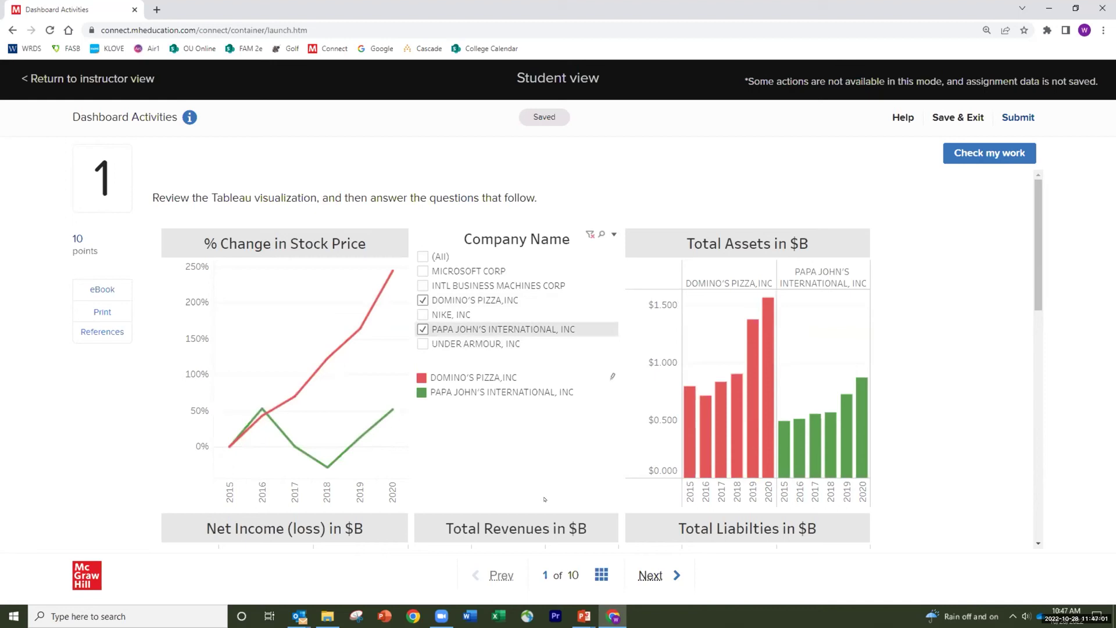
scroll(545, 504, down, 3)
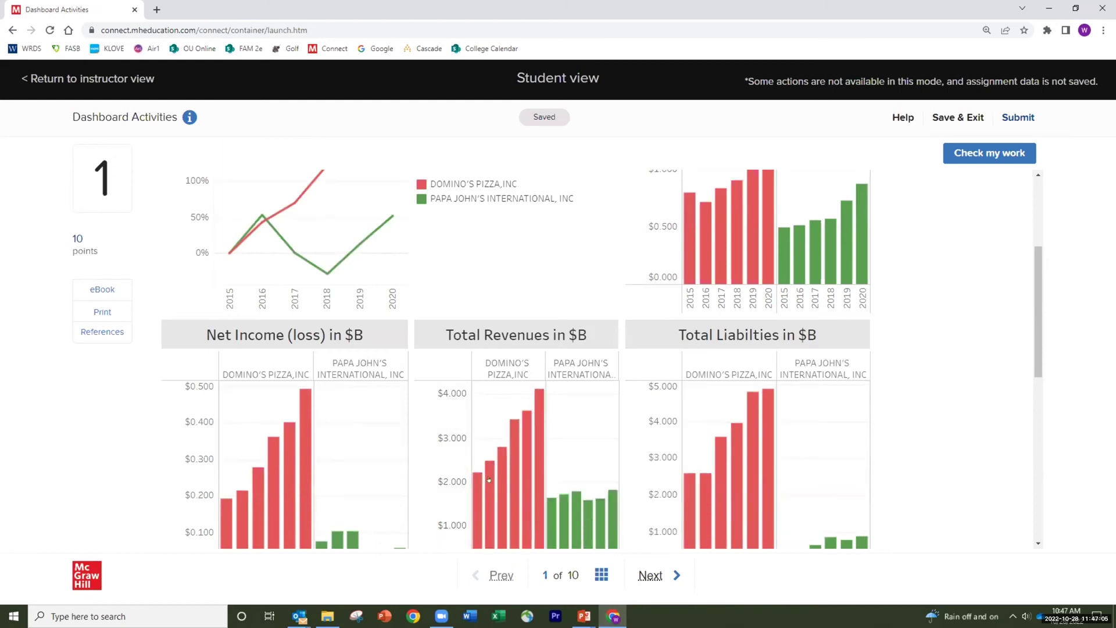
scroll(516, 441, up, 1)
scroll(516, 431, up, 2)
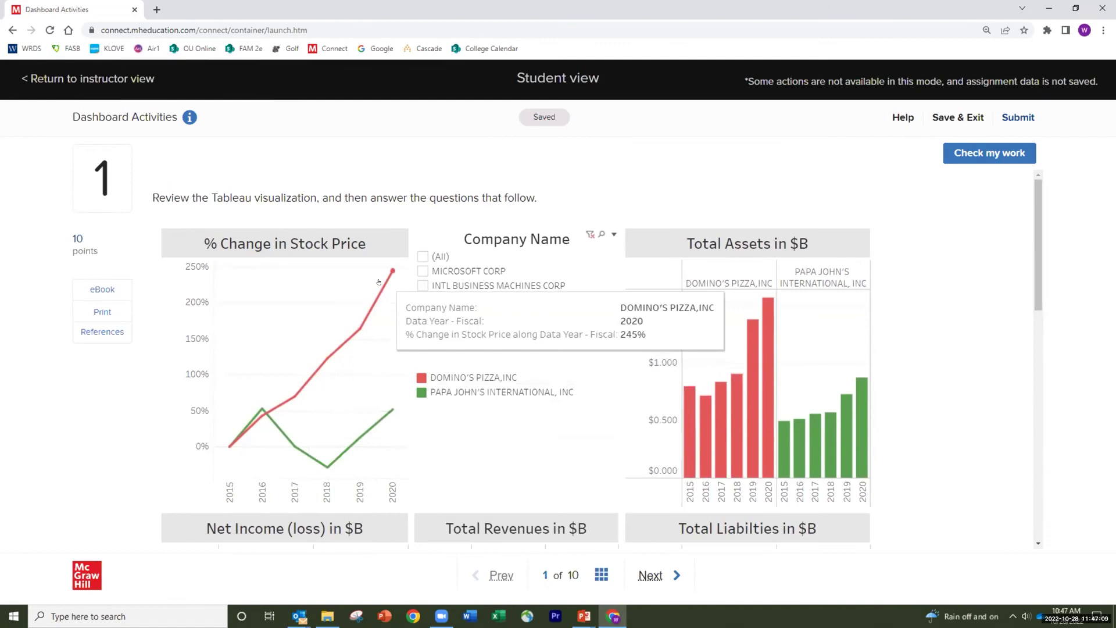
Step: Change the dashboard's company filter to show only Microsoft Corp and Intl Business Machines Corp
click(423, 300)
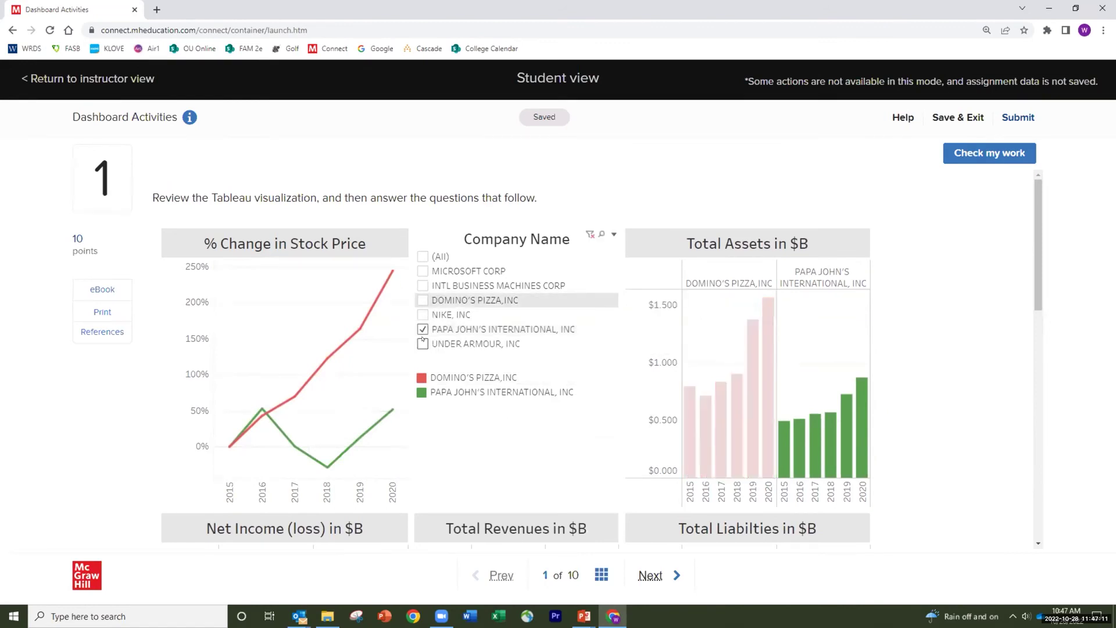
click(423, 329)
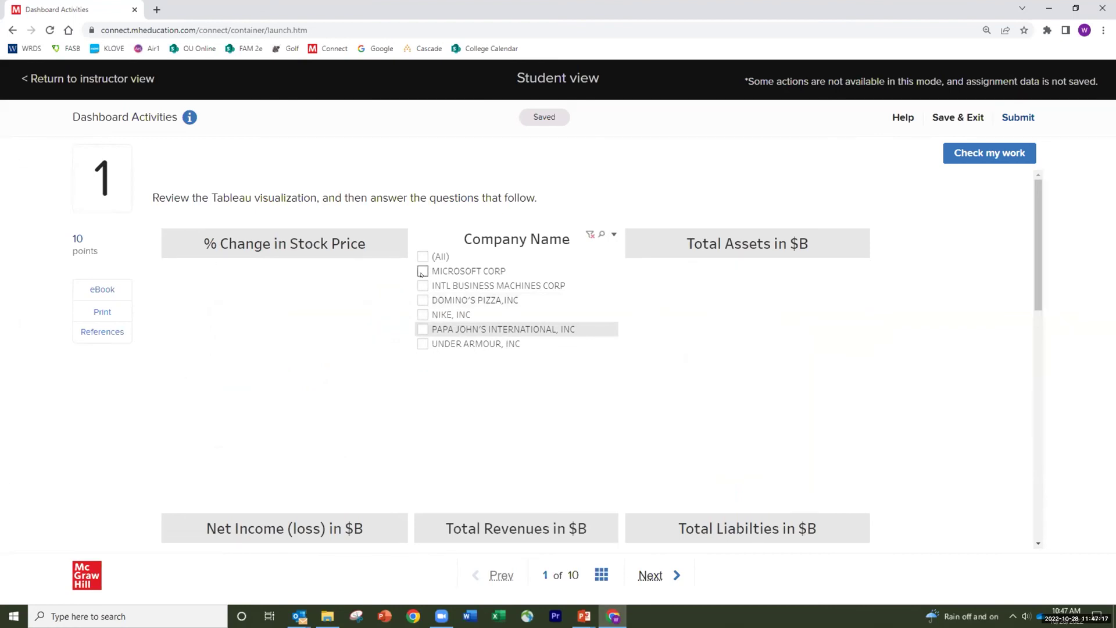
click(422, 271)
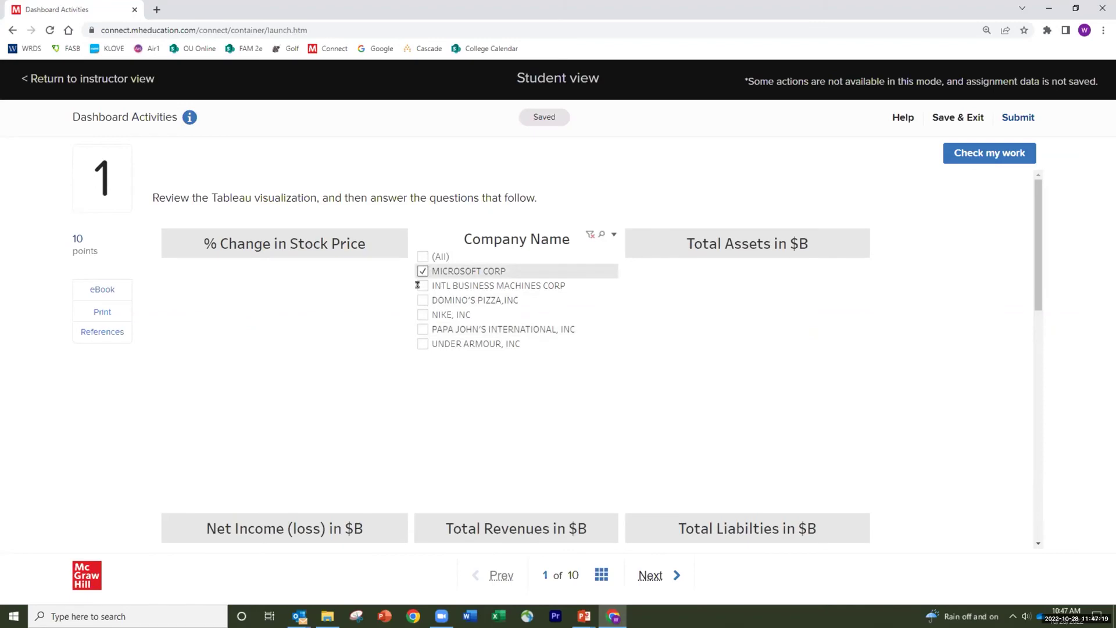
click(417, 285)
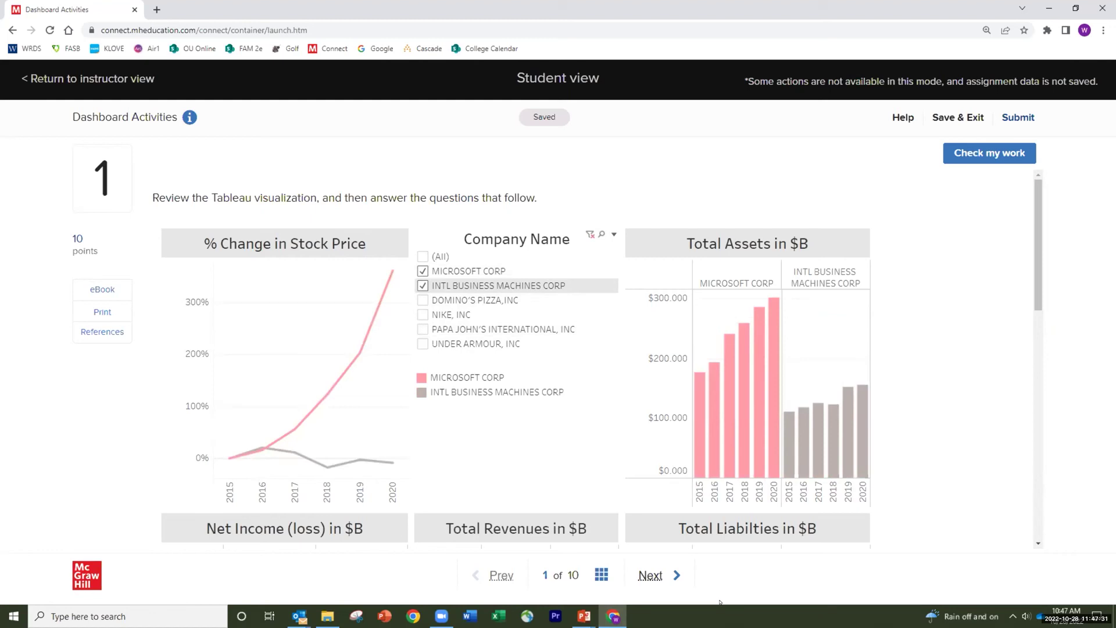
Step: Go to question 2 and highlight the descriptions of Ruth's, Sprouts Farmers Market and Wendy's, plus the COVID-19 reference in the introduction
click(650, 575)
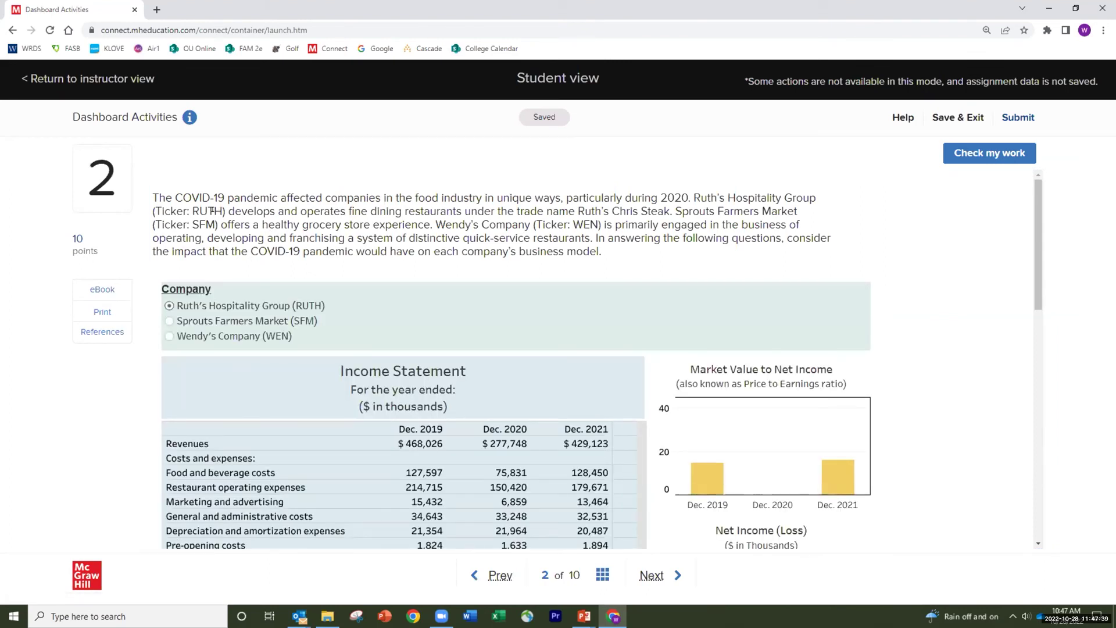
drag(188, 205, 632, 201)
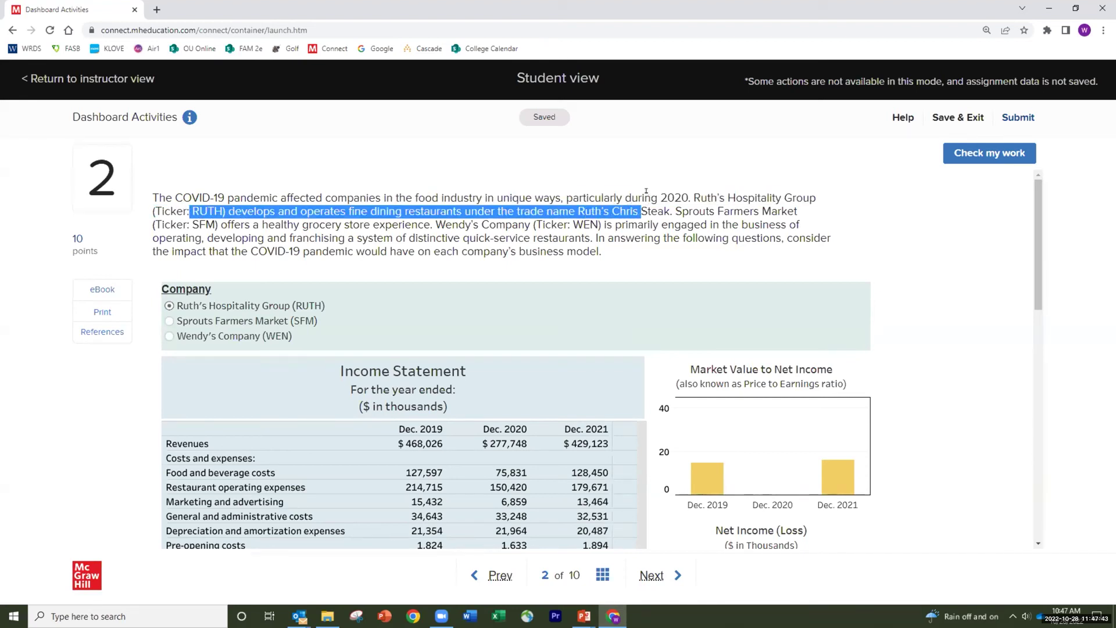
mouse_move(675, 212)
mouse_down()
mouse_move(537, 238)
mouse_move(433, 225)
mouse_up()
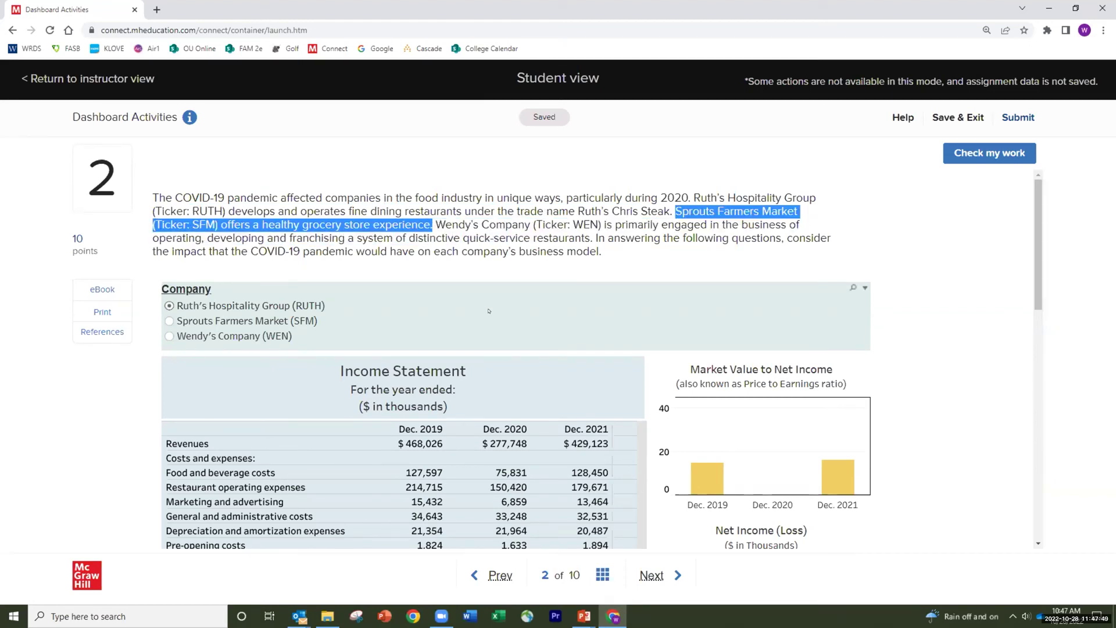
drag(435, 225, 525, 224)
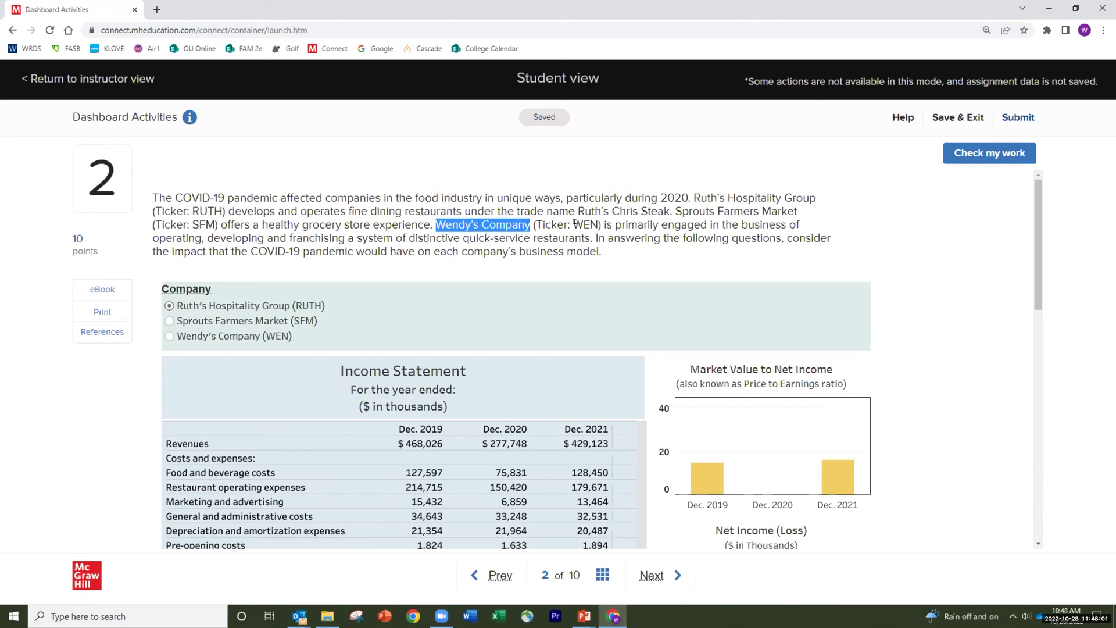
drag(407, 238, 604, 238)
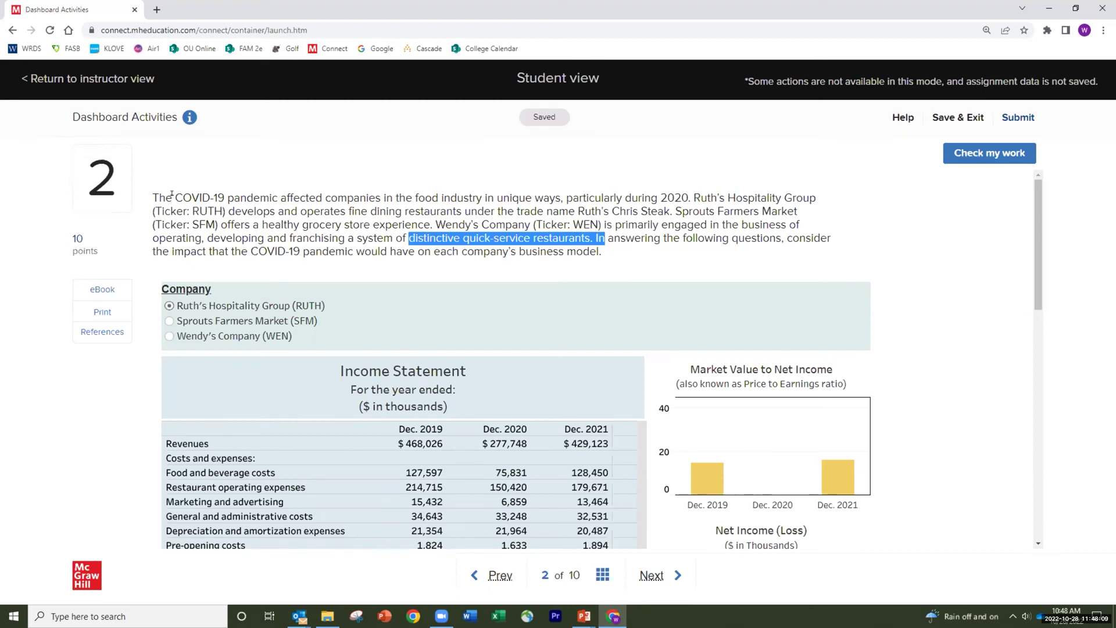
drag(174, 198, 237, 196)
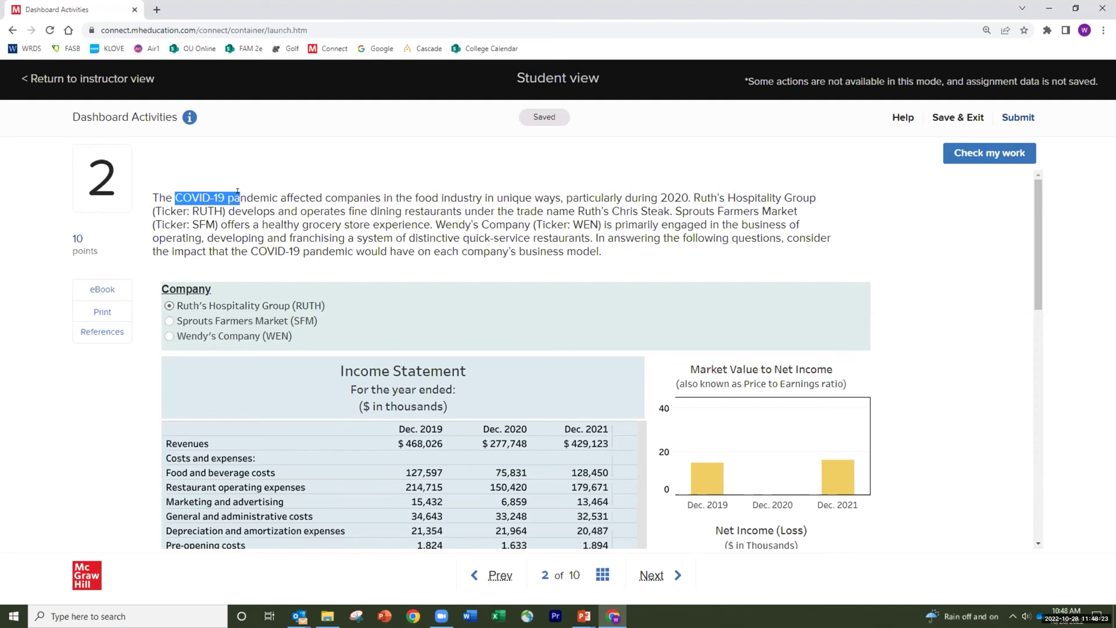
Step: Check question 2's required items and income statement, and switch the dashboard company to Sprouts Farmers Market (SFM)
scroll(432, 248, down, 10)
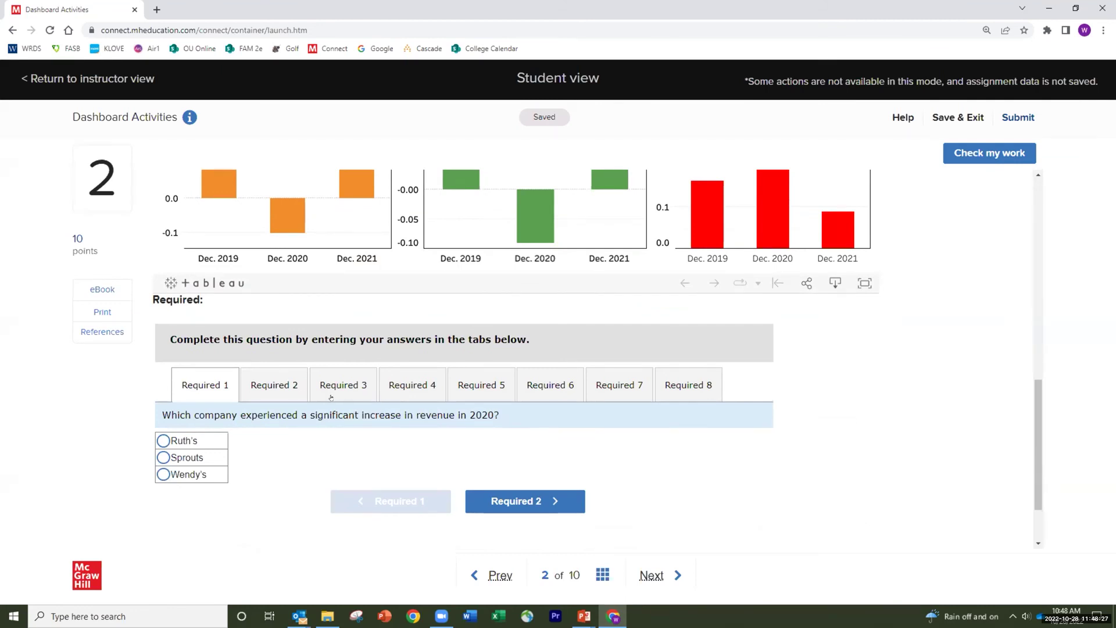
scroll(330, 398, up, 10)
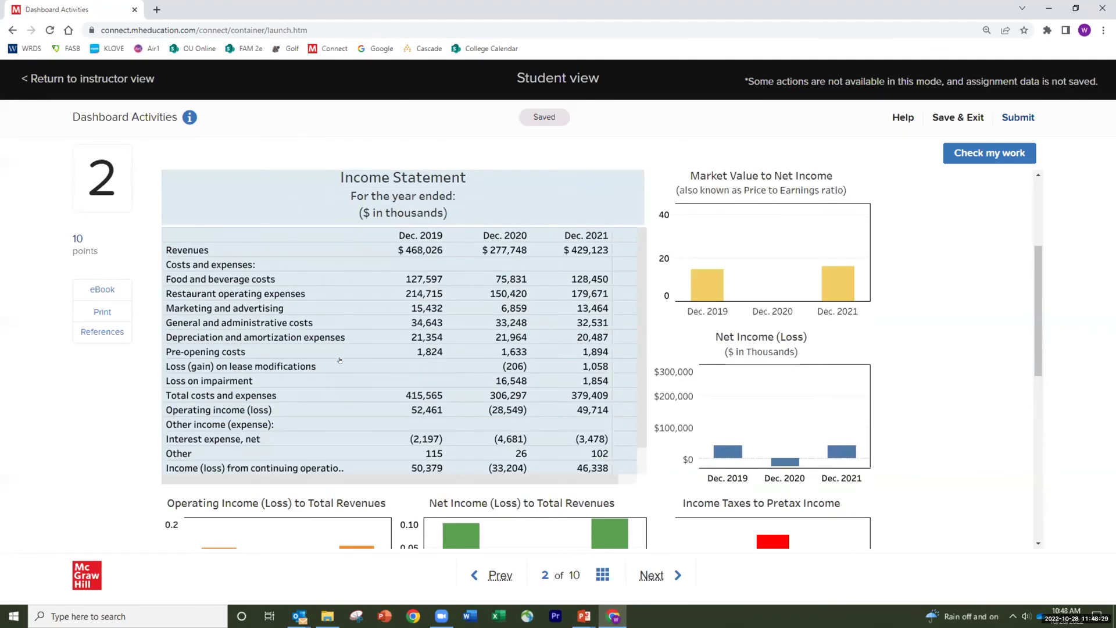
scroll(330, 357, up, 1)
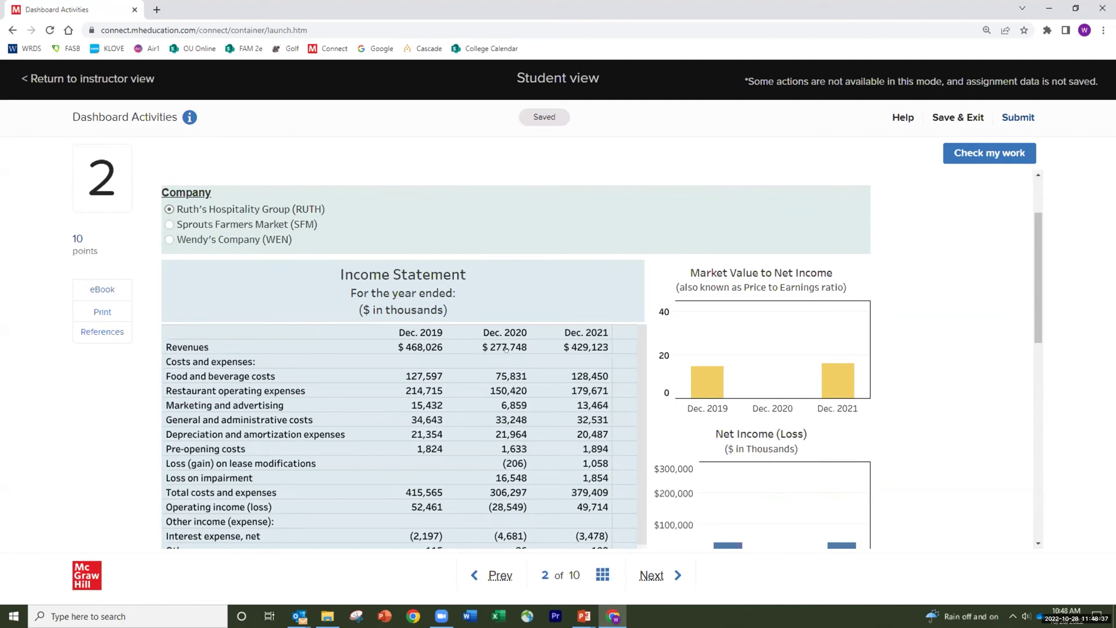
click(169, 225)
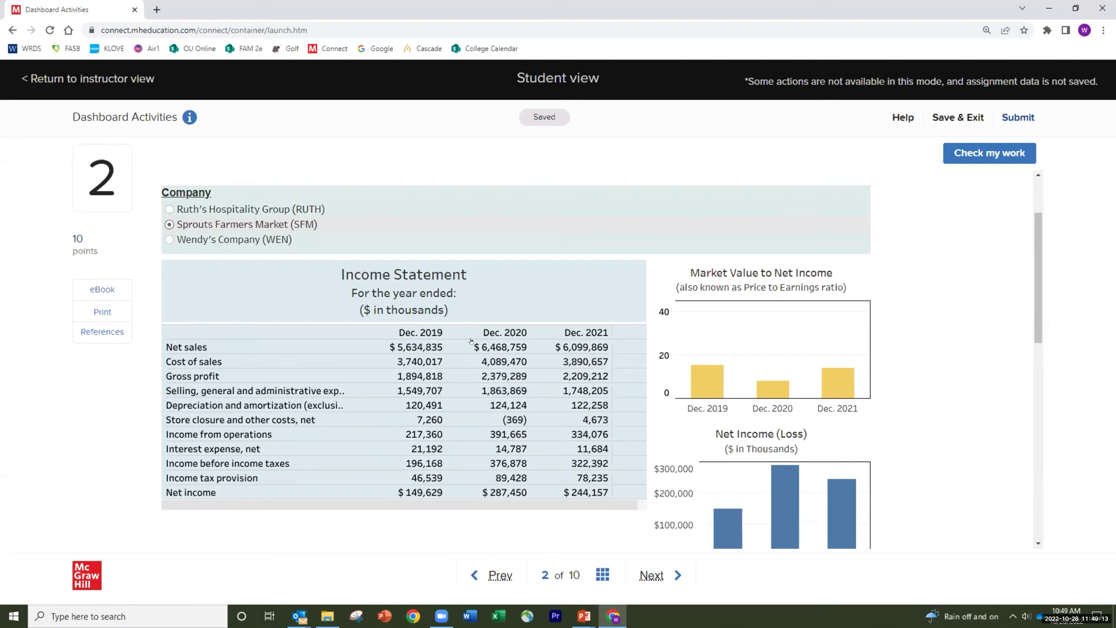
Step: Go to question 3 and review its accounts receivable dashboard, the Required 1 estimate table and the Required 2 journal entry worksheet
click(647, 566)
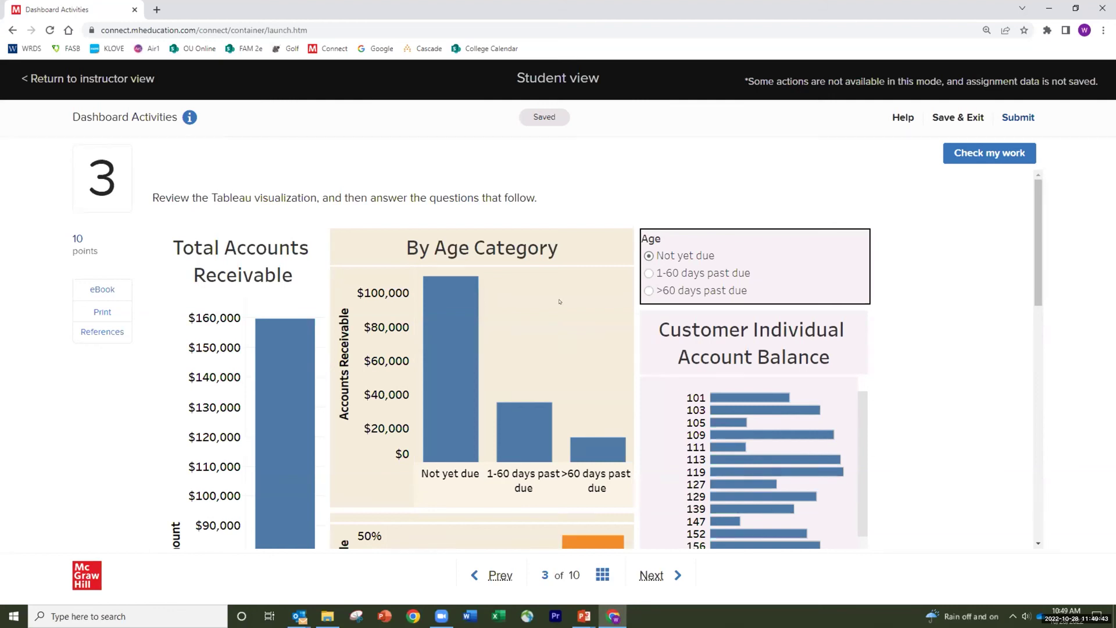
scroll(531, 321, down, 10)
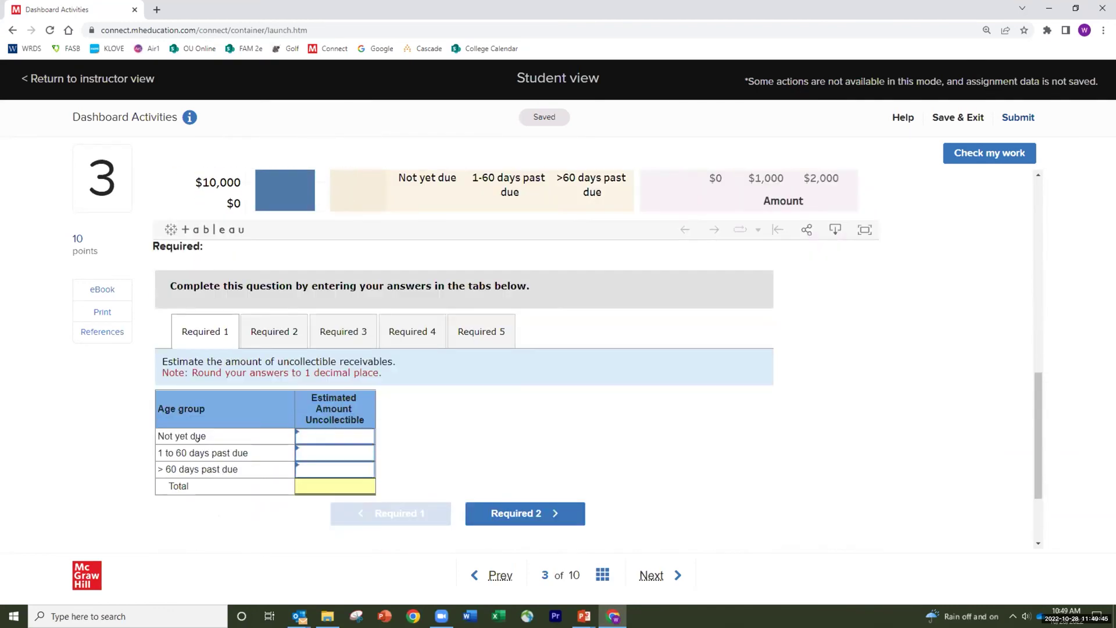
click(276, 341)
scroll(331, 372, down, 3)
scroll(331, 372, up, 2)
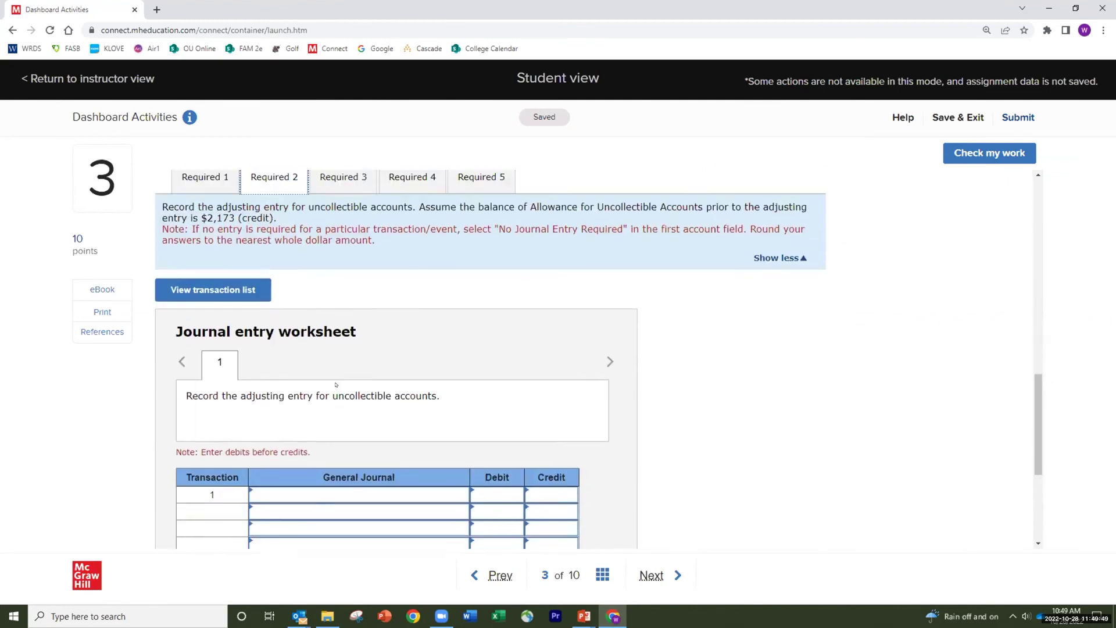
Step: Check question 3's Required 3 and Required 4 tasks, and look through the dashboard's individual customer account balances
click(343, 232)
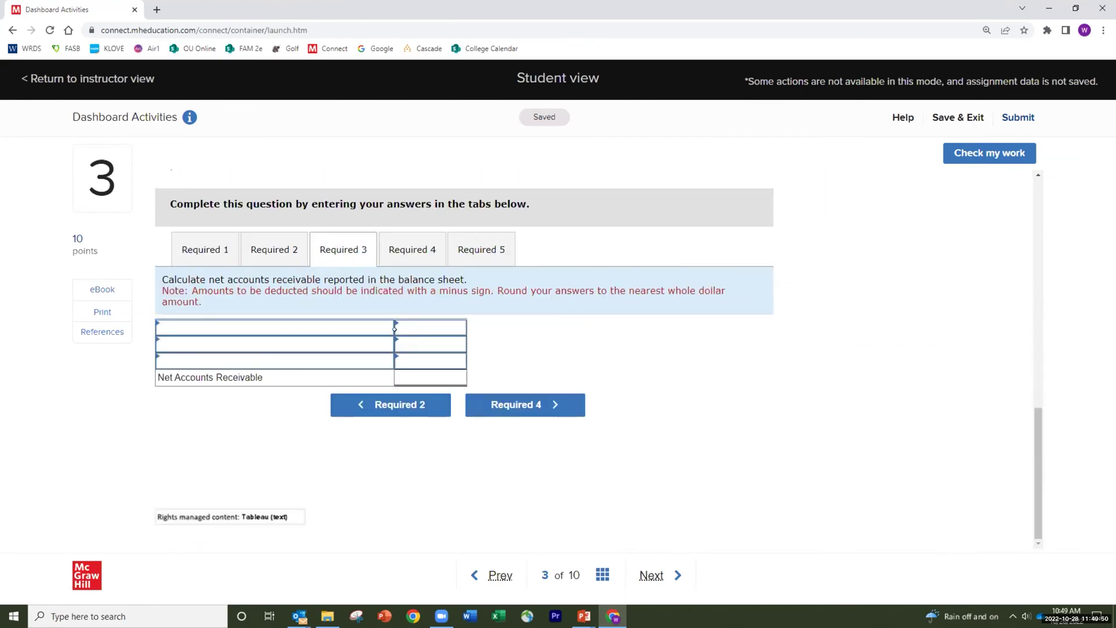
click(393, 258)
scroll(448, 319, up, 10)
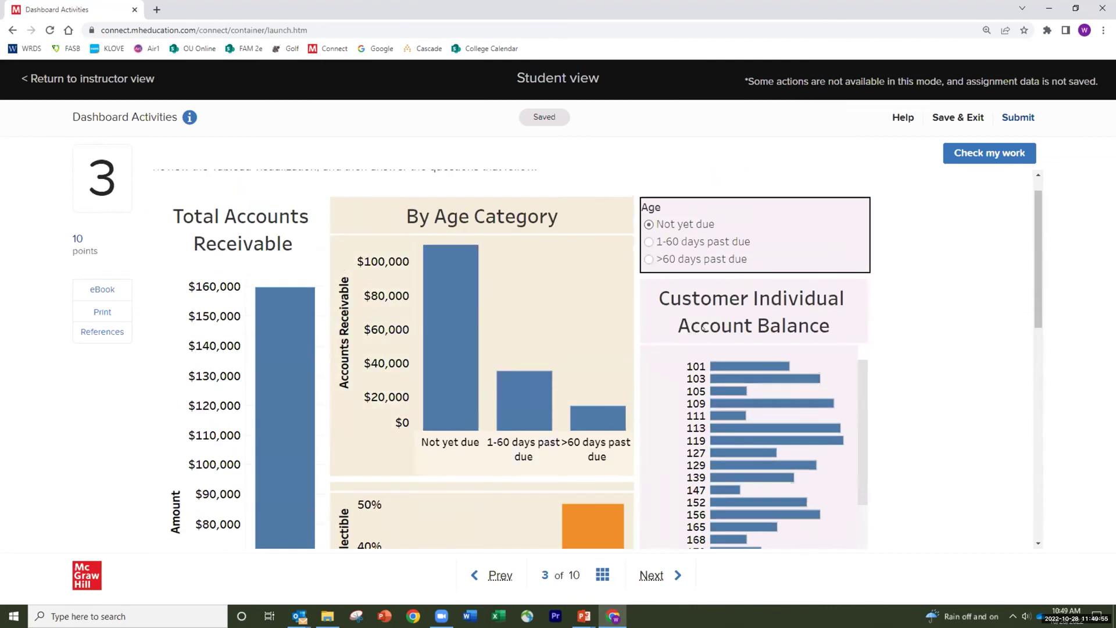
scroll(692, 330, down, 5)
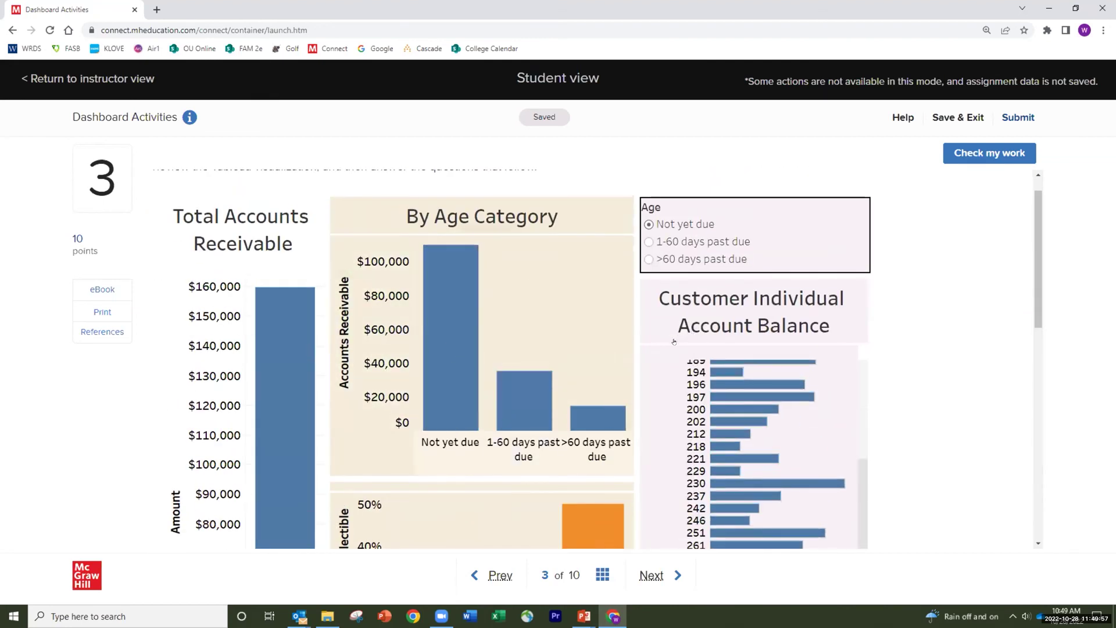
key(ctrl+minus)
key(ctrl+minus)
scroll(643, 365, down, 10)
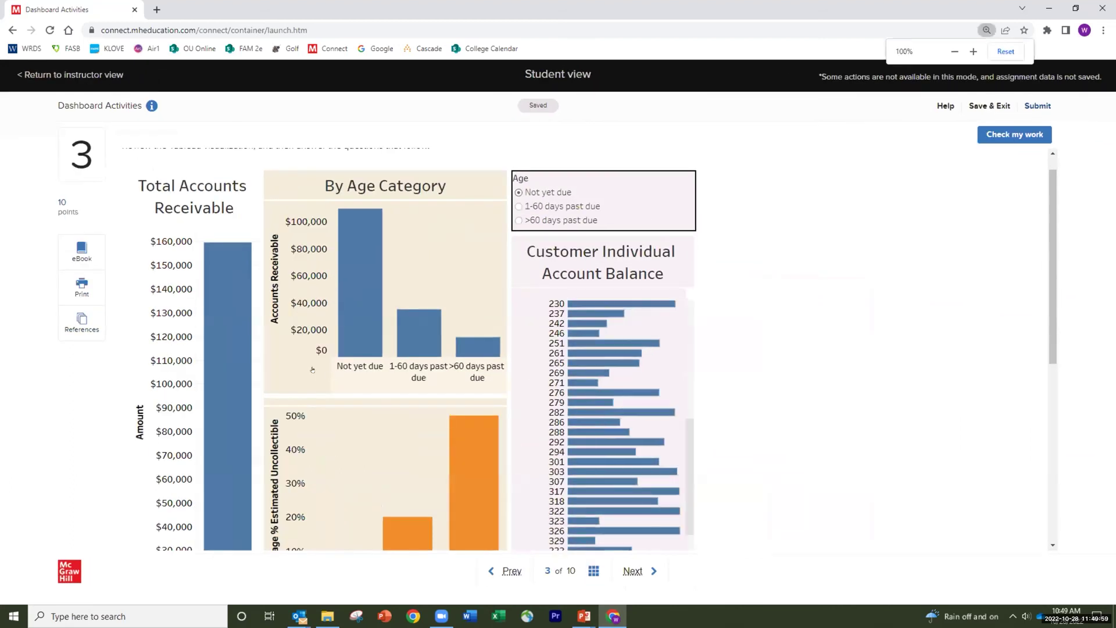
Step: Examine question 3's total receivables, age category, estimated uncollectible percentage and customer balance charts
scroll(236, 304, up, 4)
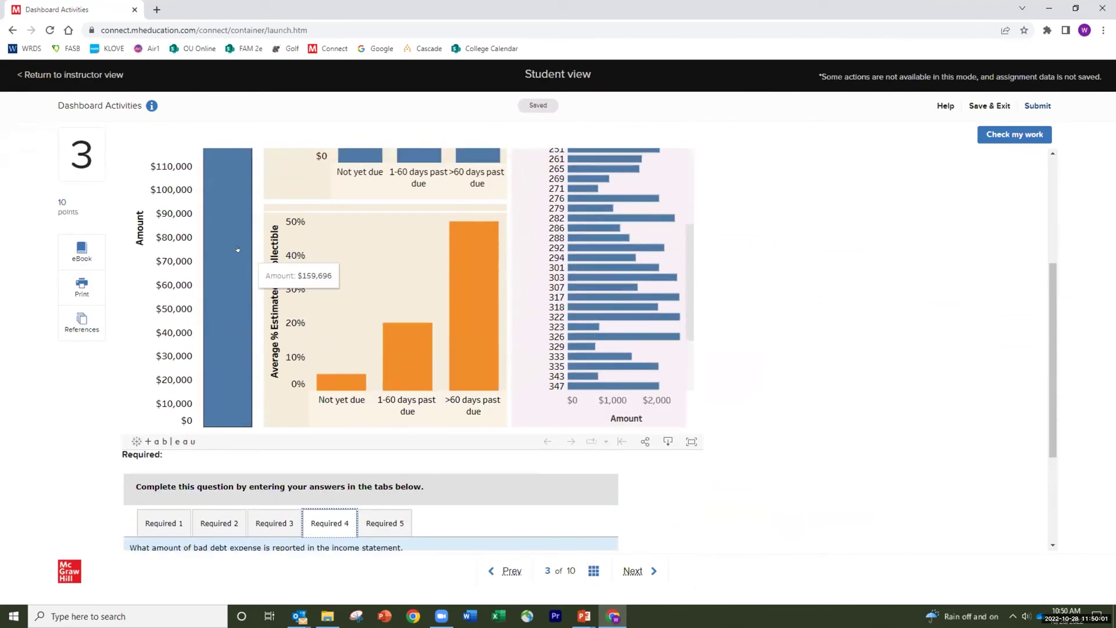
scroll(244, 273, up, 3)
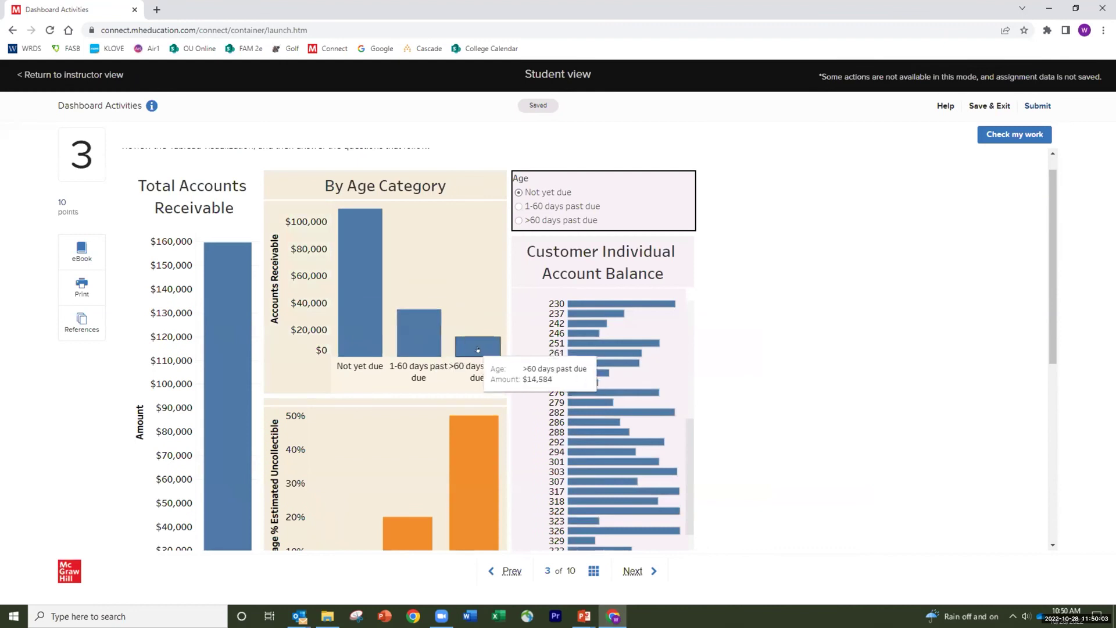
scroll(453, 348, down, 1)
scroll(453, 349, down, 3)
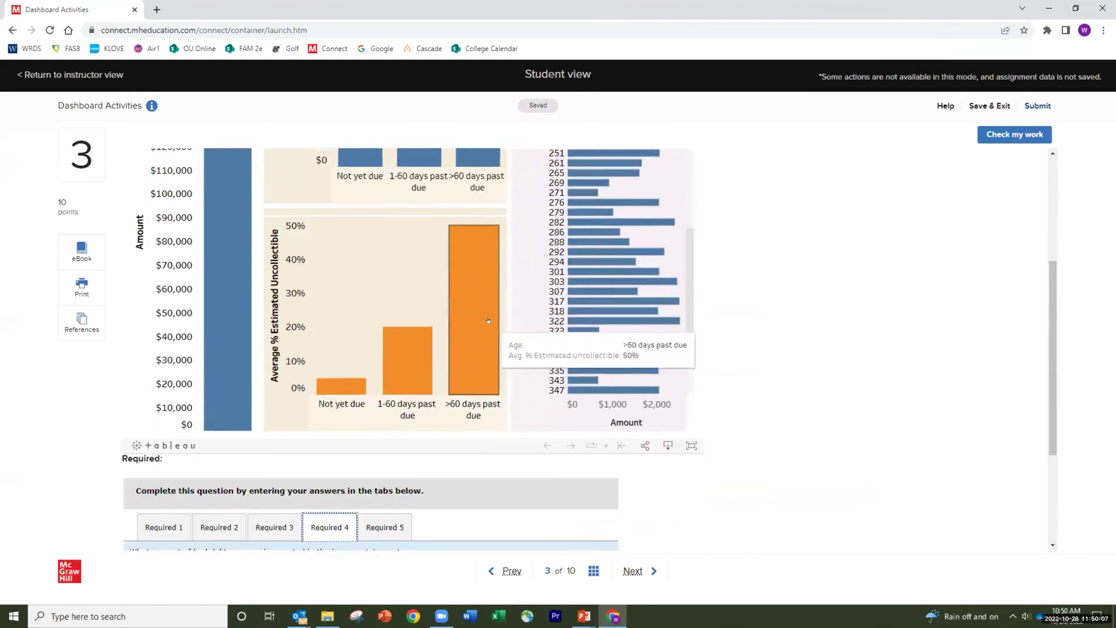
scroll(463, 283, up, 3)
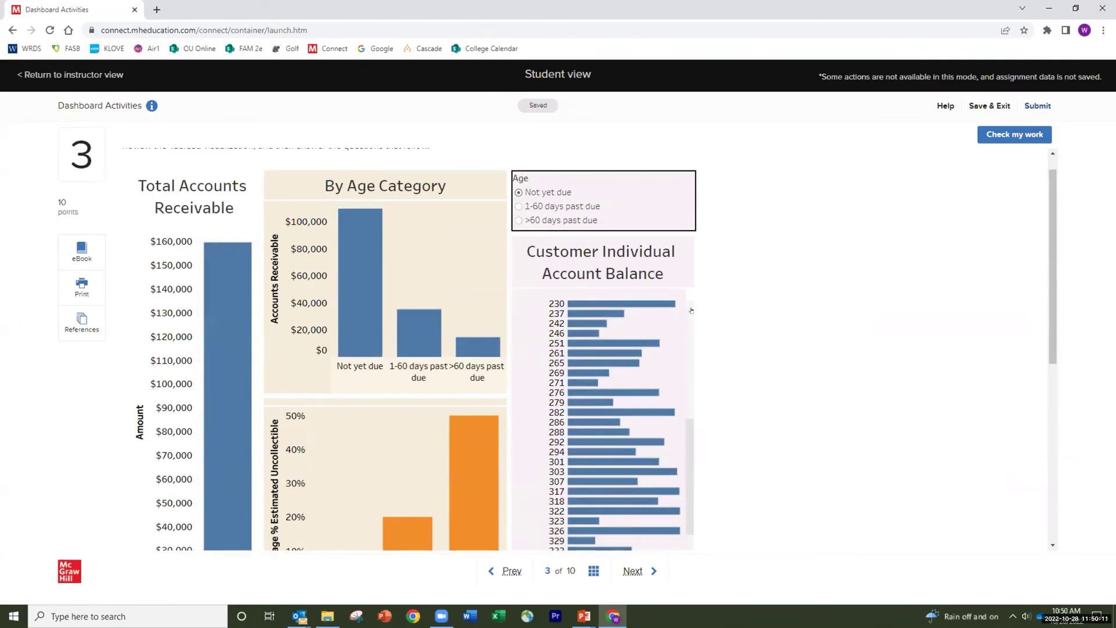
scroll(689, 381, up, 4)
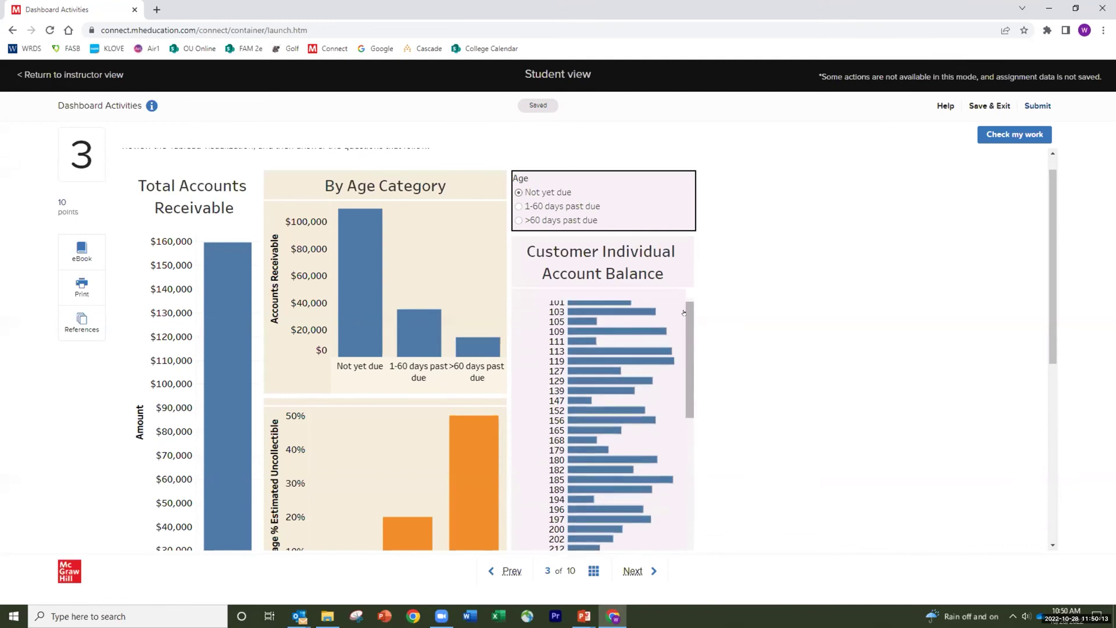
scroll(691, 379, down, 3)
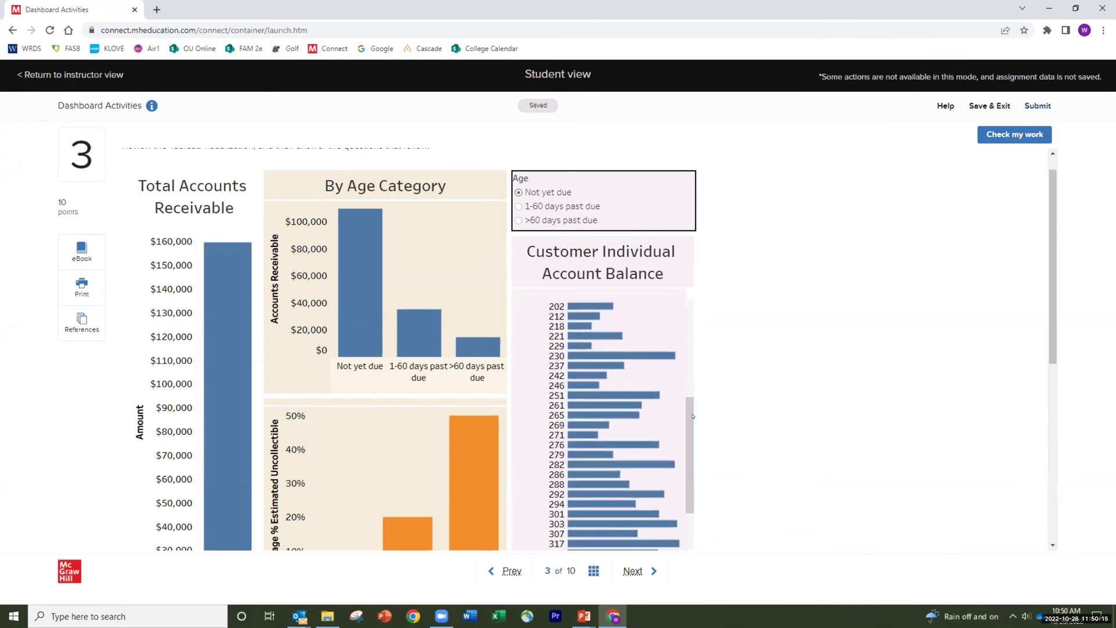
scroll(410, 257, down, 6)
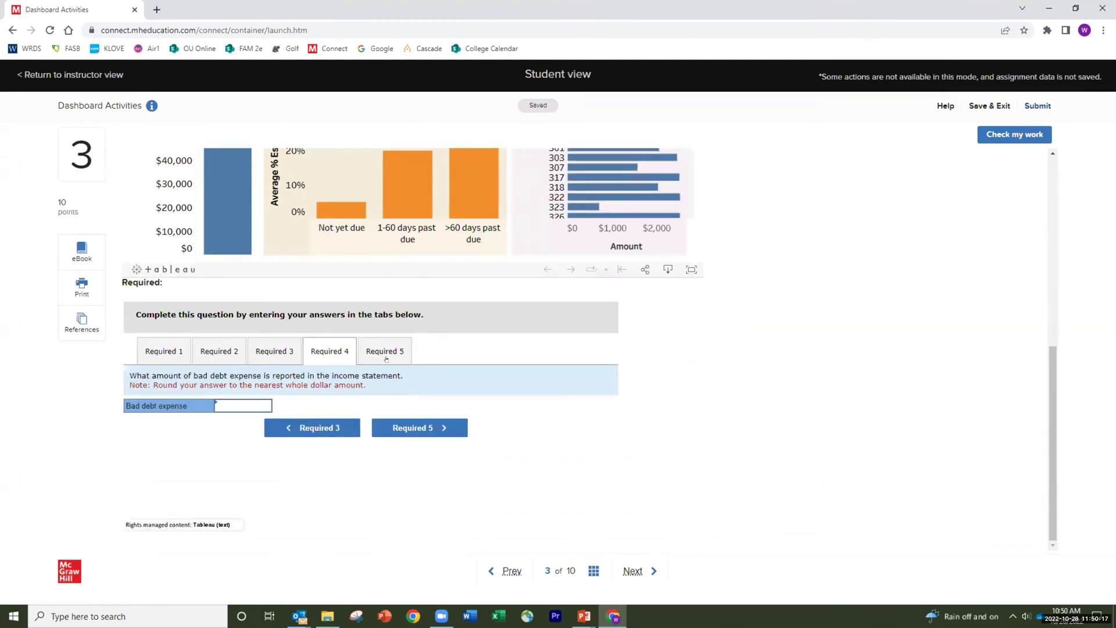
Step: Highlight the Required 5 question, then filter customer balances to >60 days past due and inspect the largest one
click(386, 354)
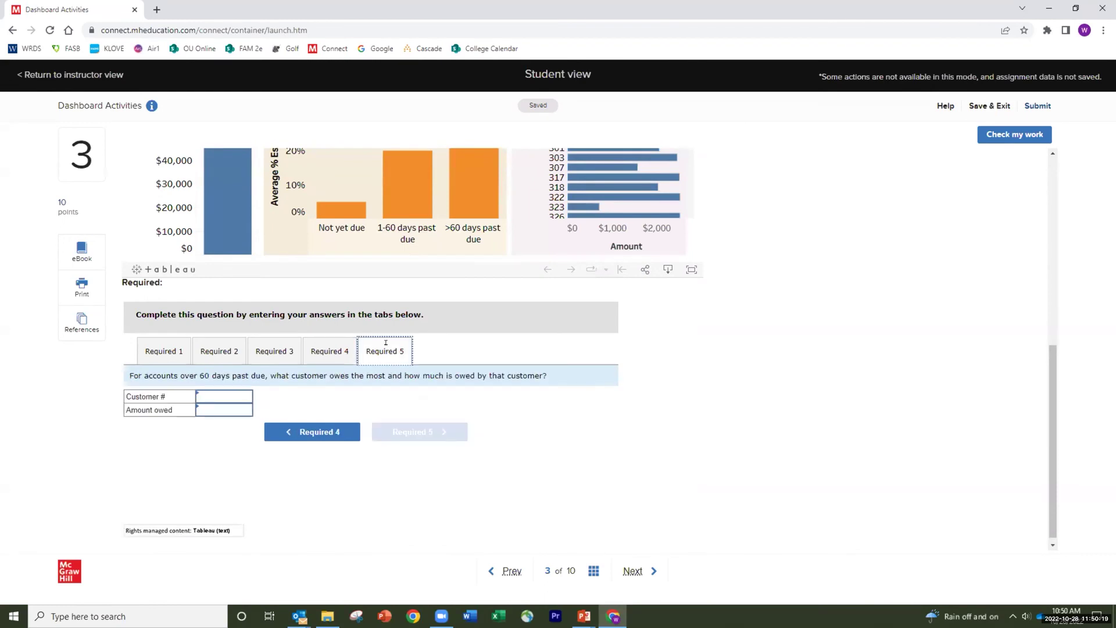
drag(173, 375, 552, 376)
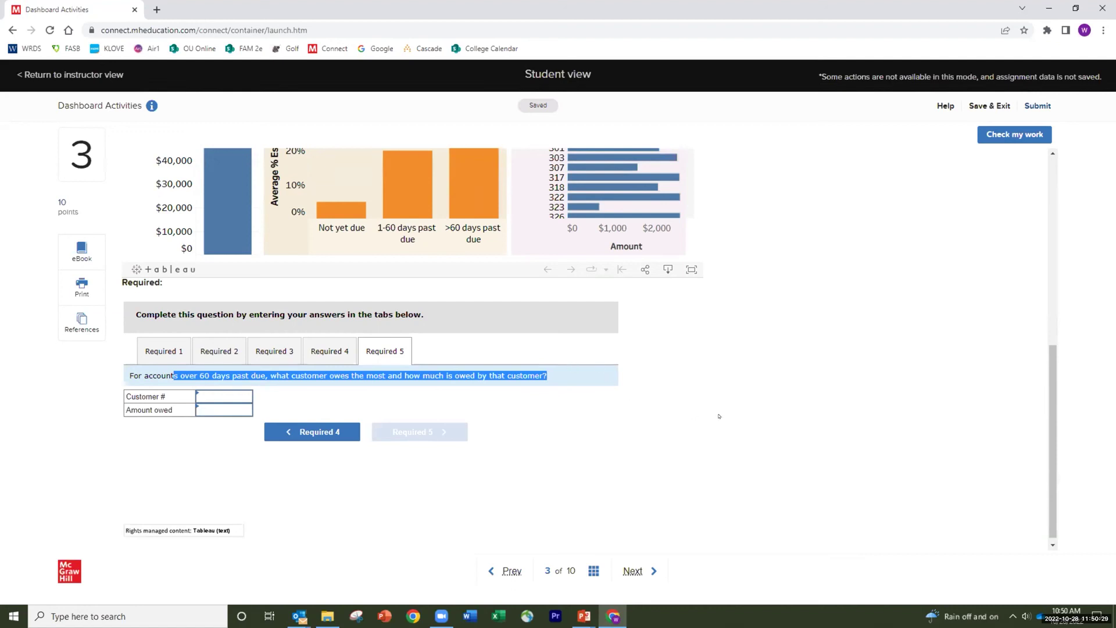
scroll(721, 415, up, 6)
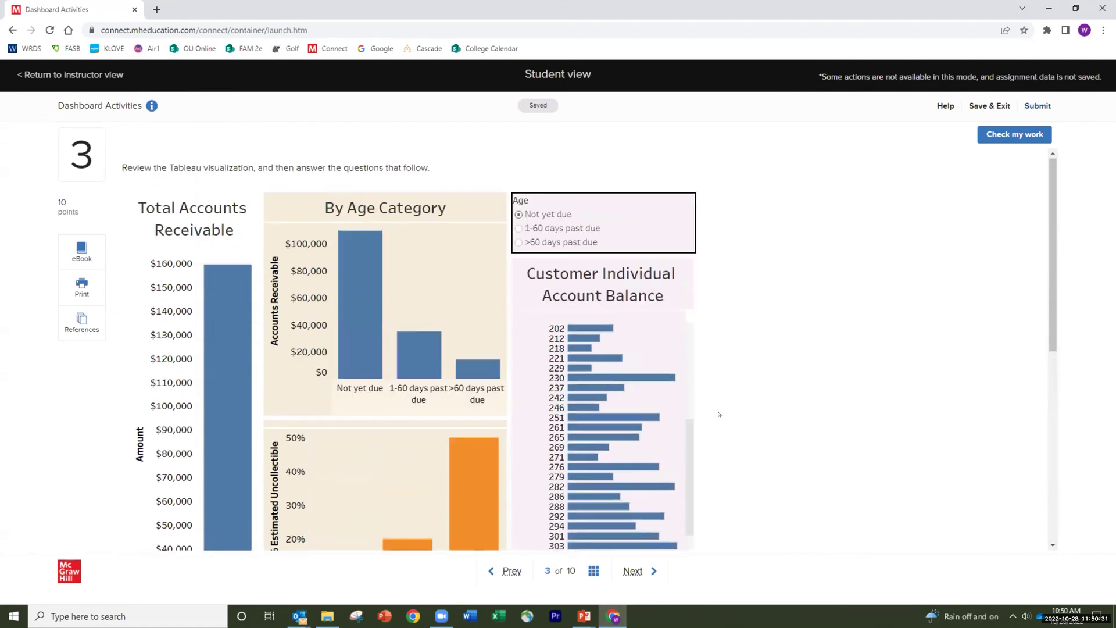
click(518, 245)
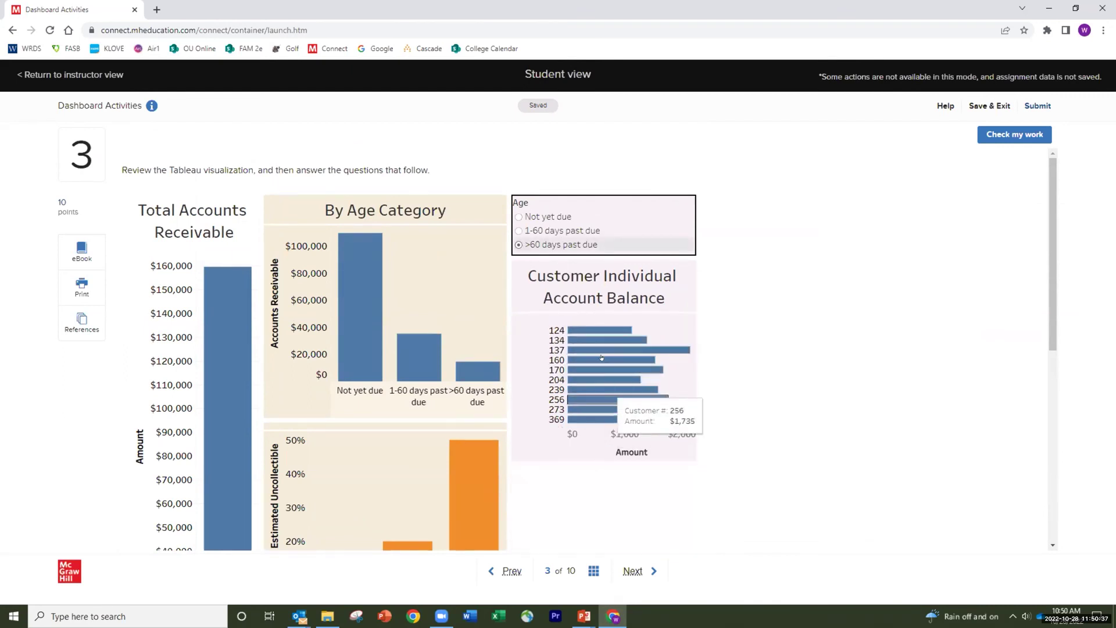
mouse_move(657, 348)
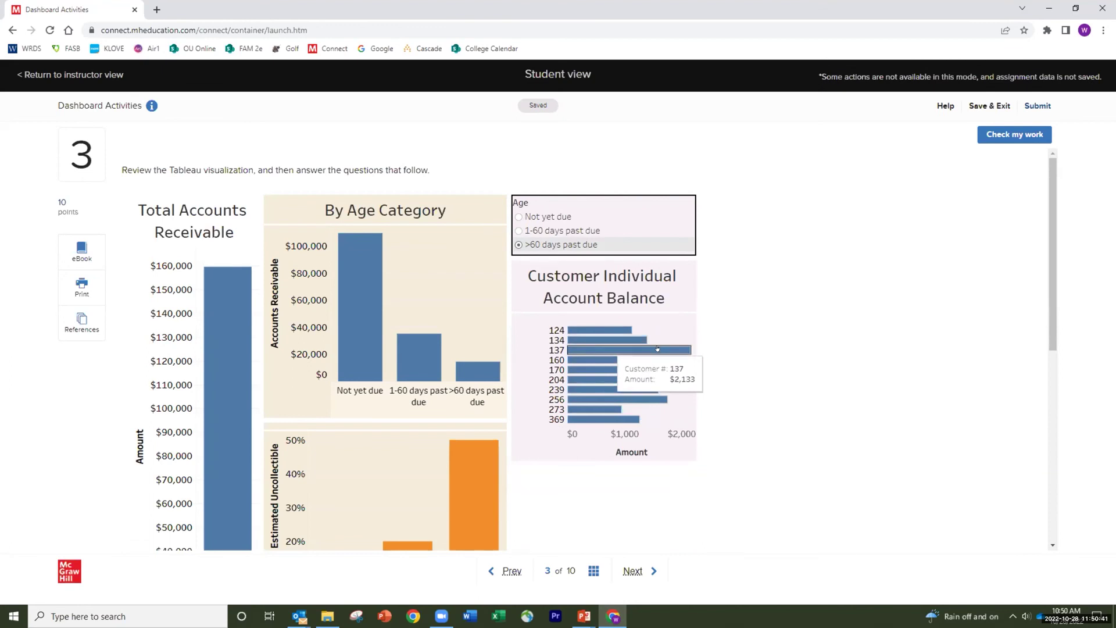
Step: Go to question 4 and review its dashboard of asset cost and accumulated depreciation by category and individual asset
click(635, 570)
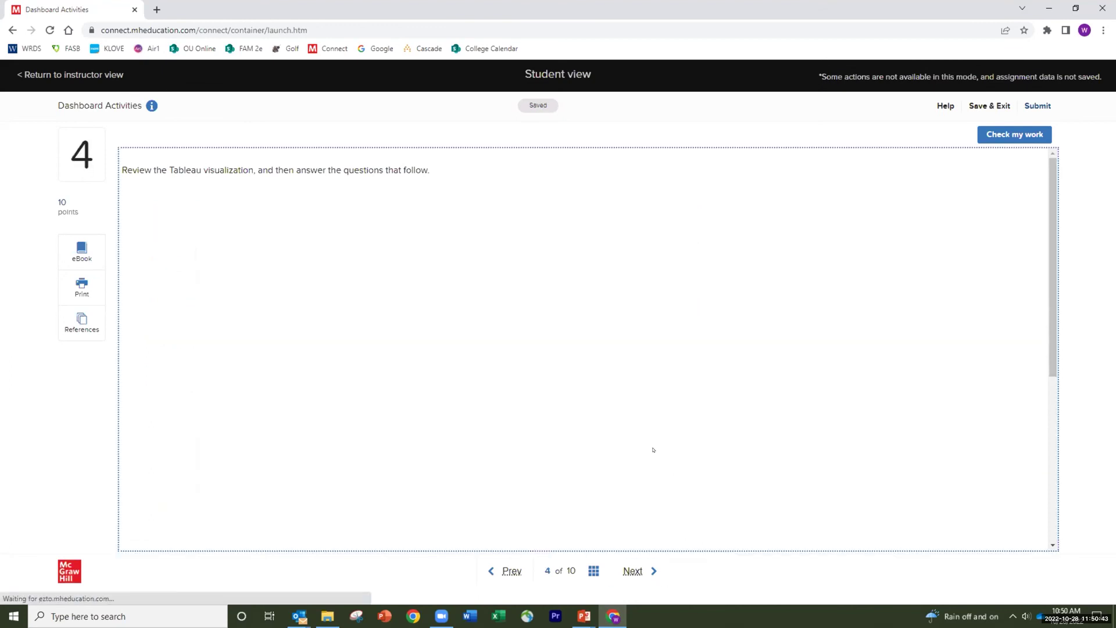
scroll(767, 425, down, 3)
scroll(766, 425, up, 3)
scroll(451, 451, down, 3)
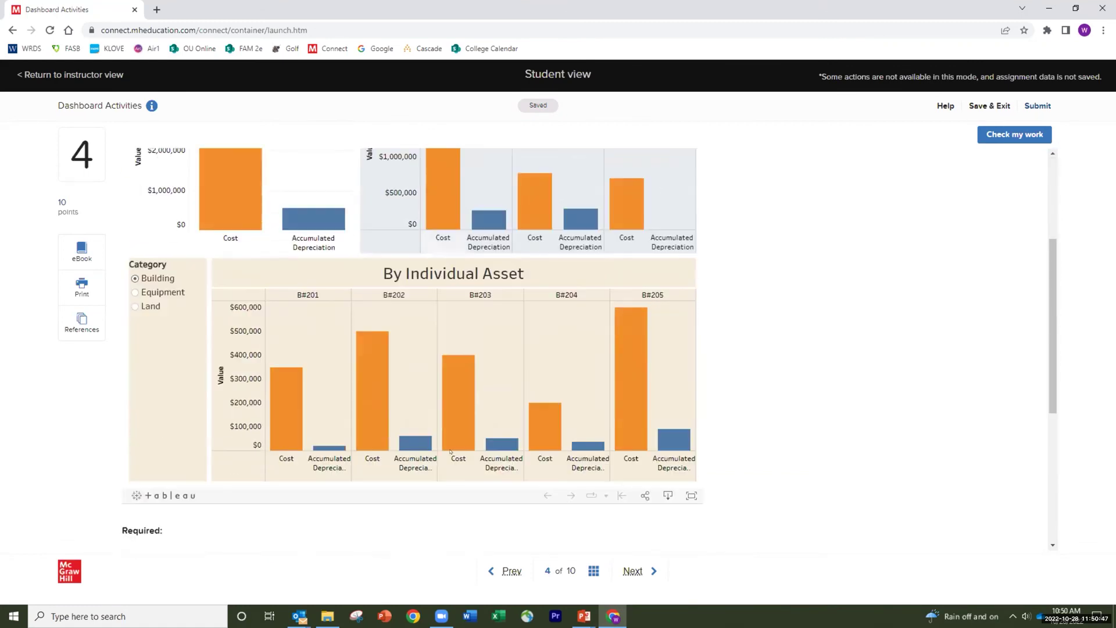
Step: Go to question 5 and set its dashboard to a 120-month term, trying the 8% annual rate before choosing 12%
click(636, 571)
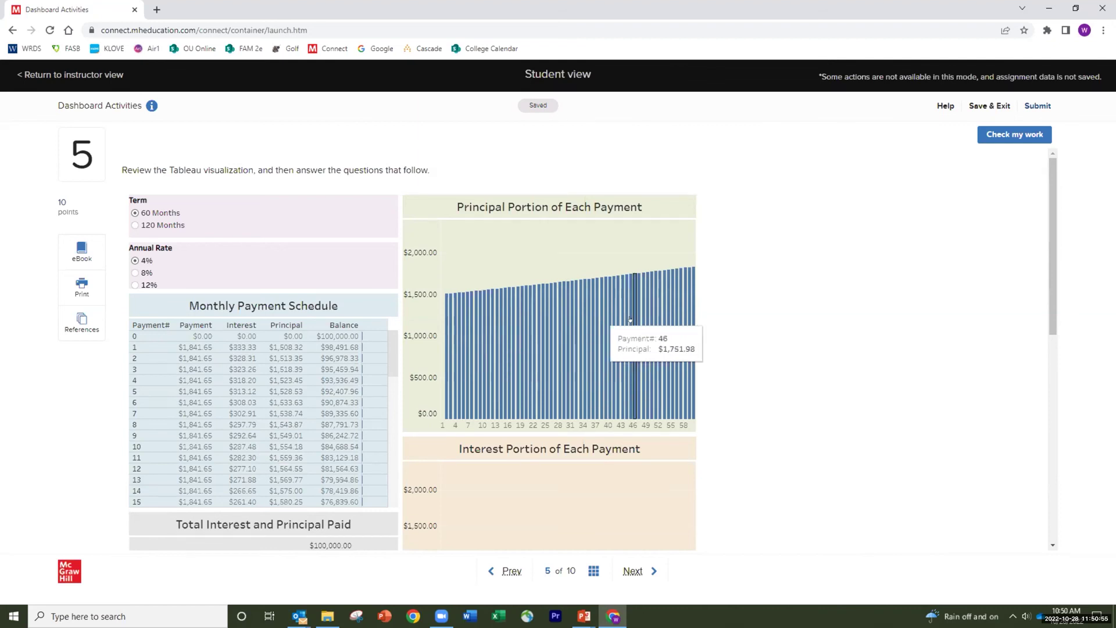
click(135, 225)
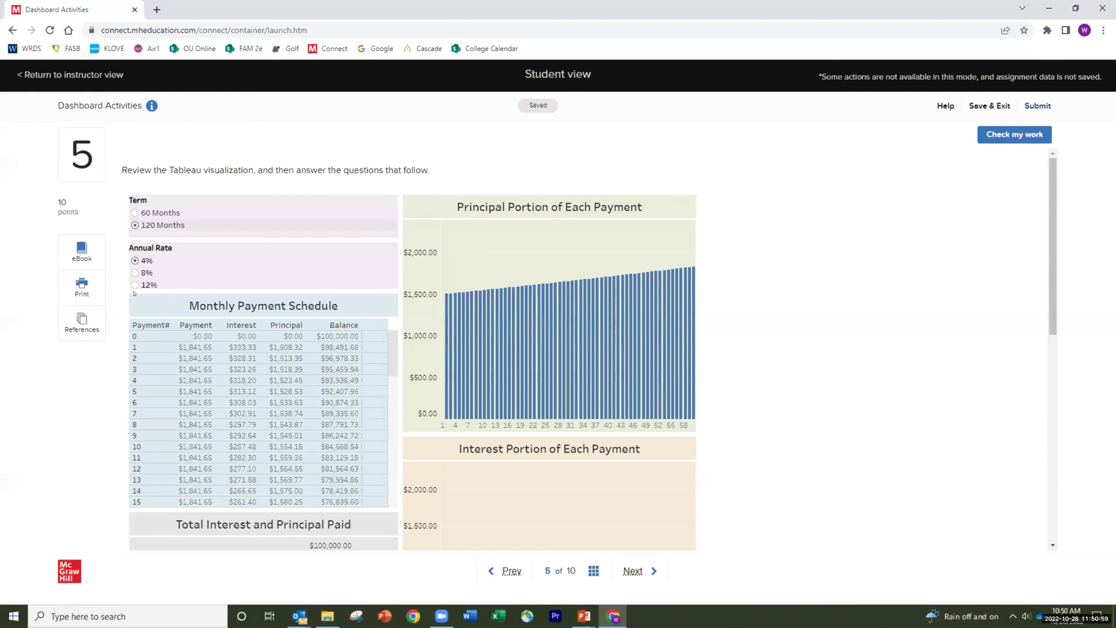
click(135, 273)
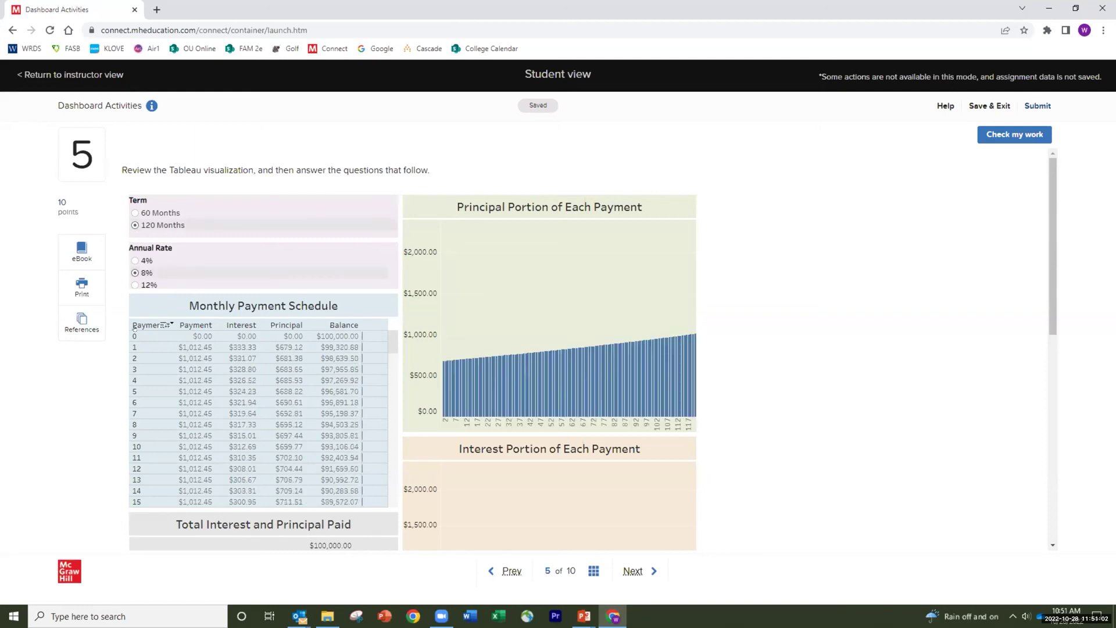
click(135, 283)
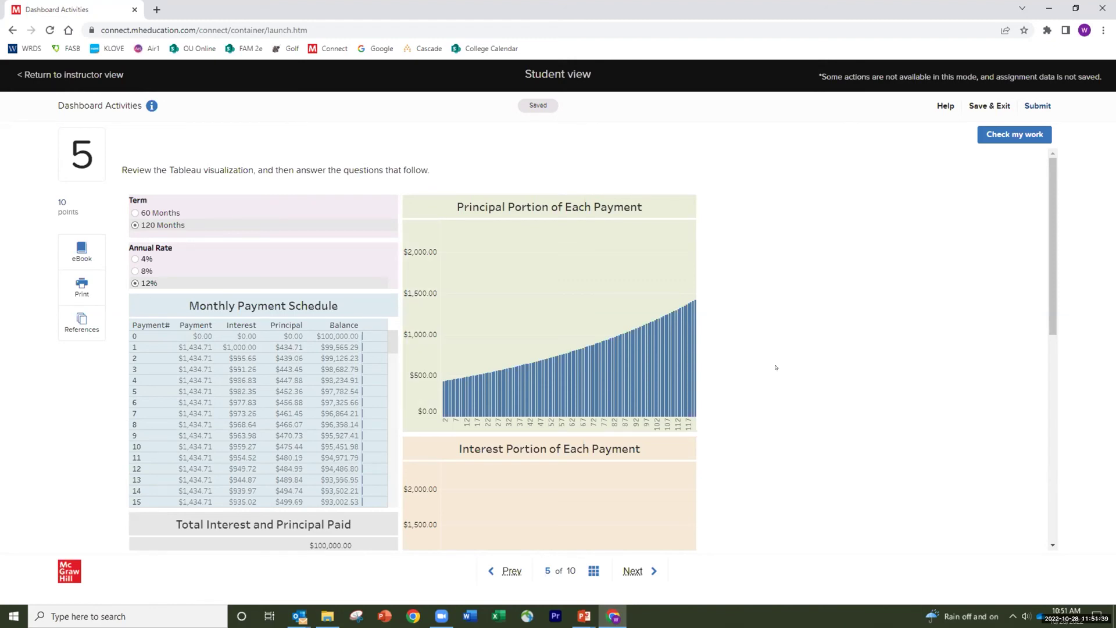
Step: Review question 5's principal, interest and total paid charts, and display its Required 6 question
scroll(774, 366, down, 2)
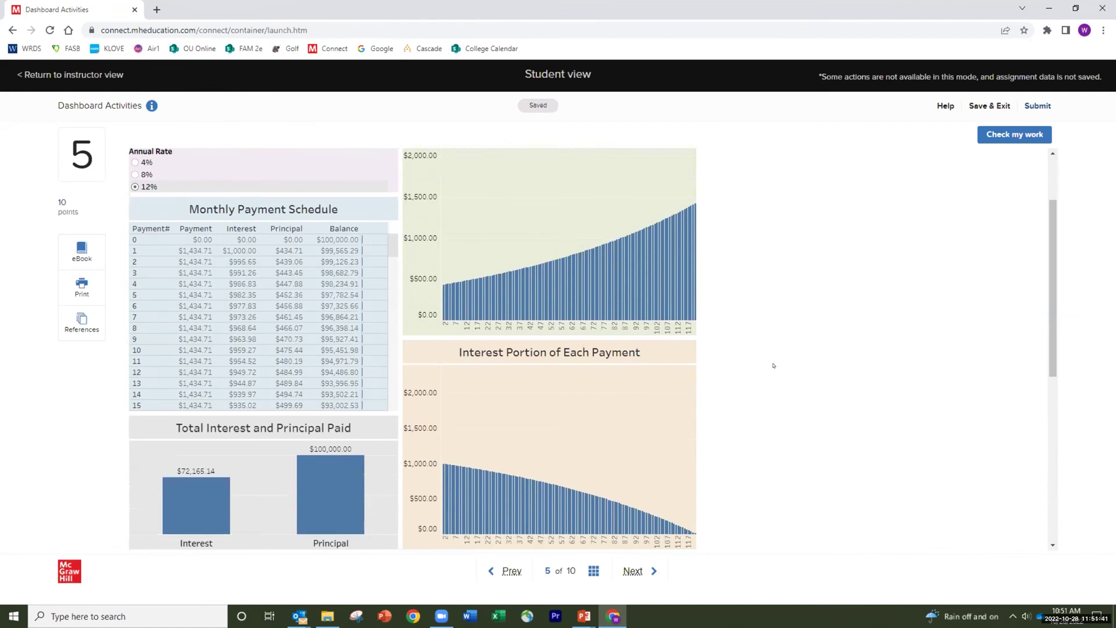
scroll(765, 361, up, 2)
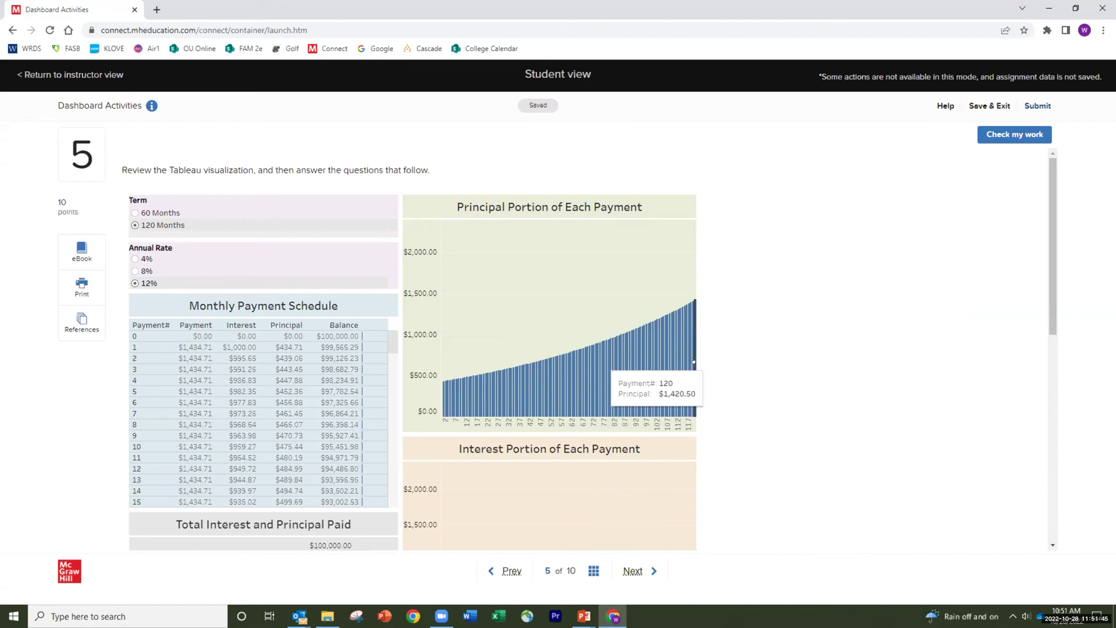
scroll(424, 338, down, 6)
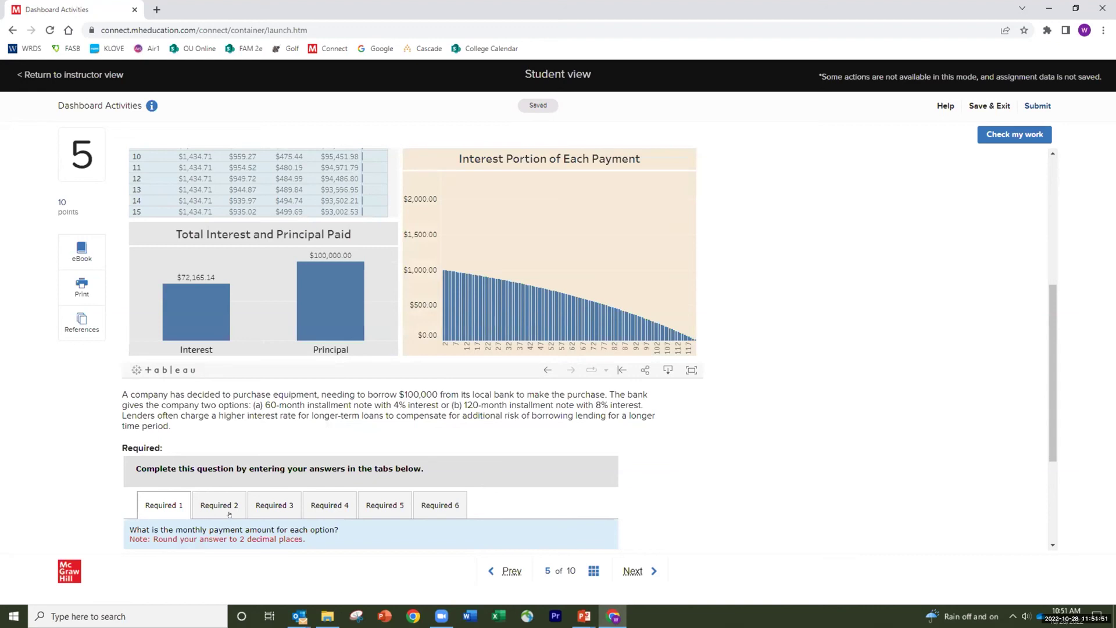
click(433, 511)
scroll(599, 441, down, 3)
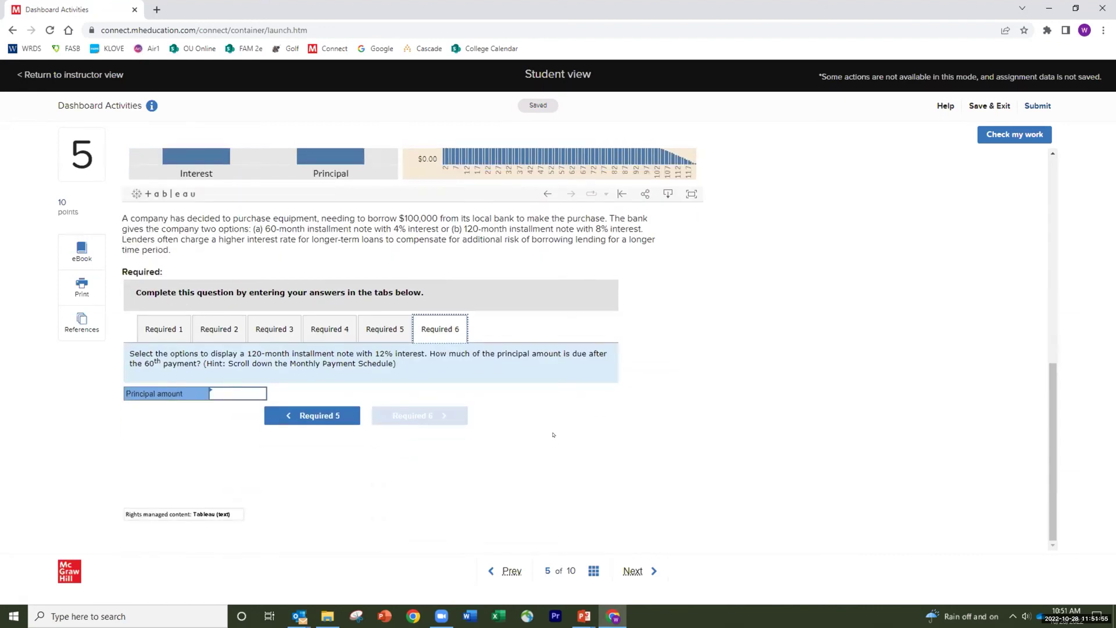
Step: Highlight the Required 6 question and the equipment loan scenario describing the two installment note options
key(ctrl+plus)
key(ctrl+plus)
drag(497, 450, 153, 426)
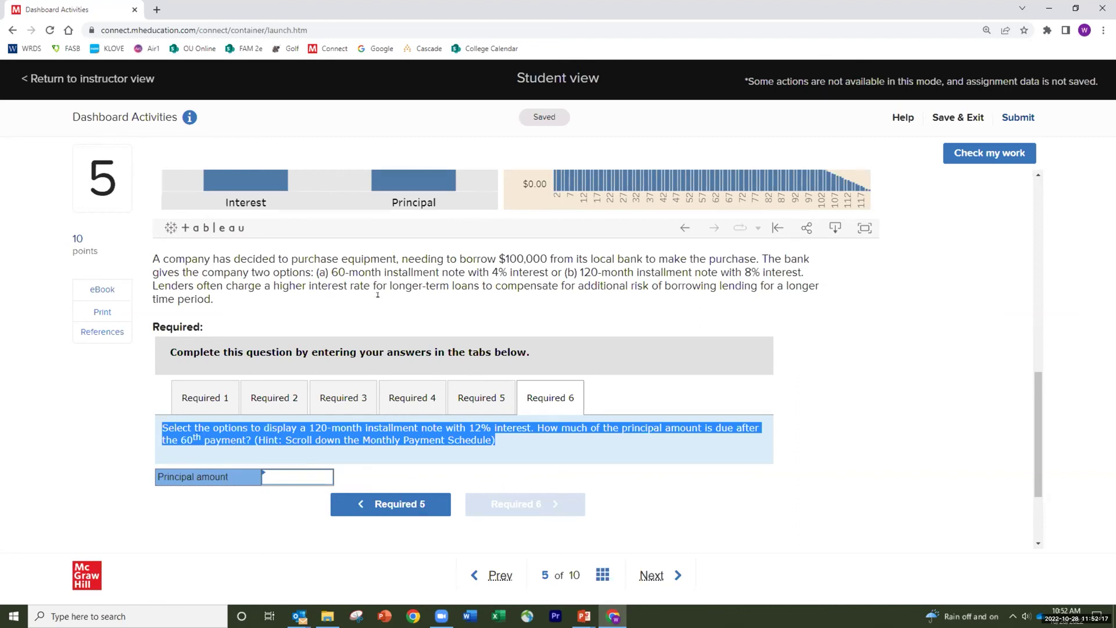
scroll(377, 294, up, 2)
drag(320, 349, 640, 369)
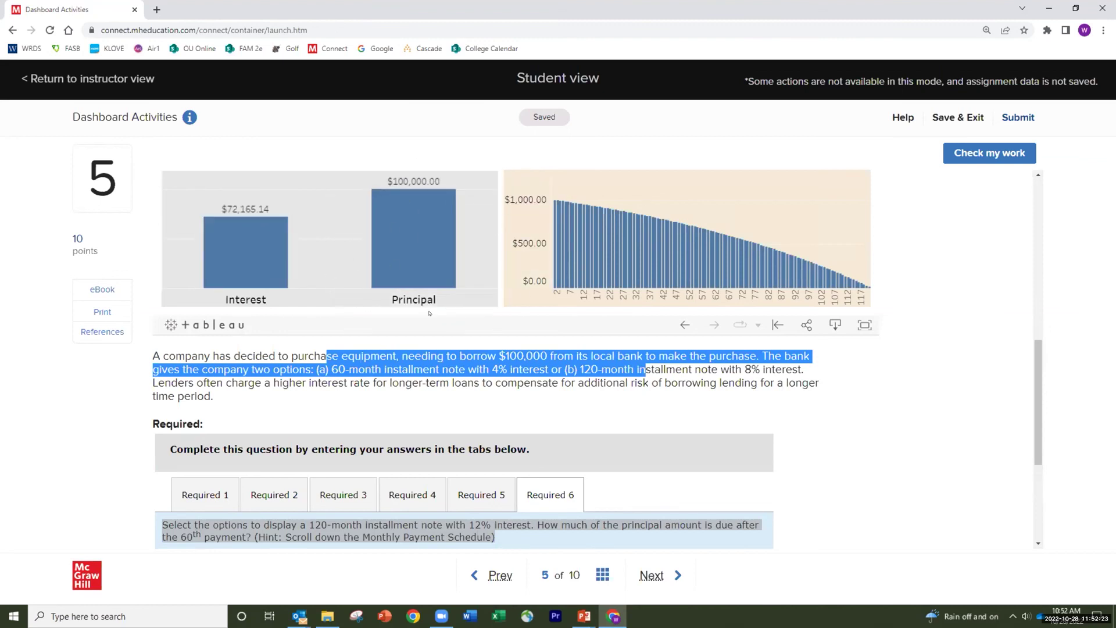
Step: Look up payment 60 in question 5's Monthly Payment Schedule
scroll(429, 313, up, 5)
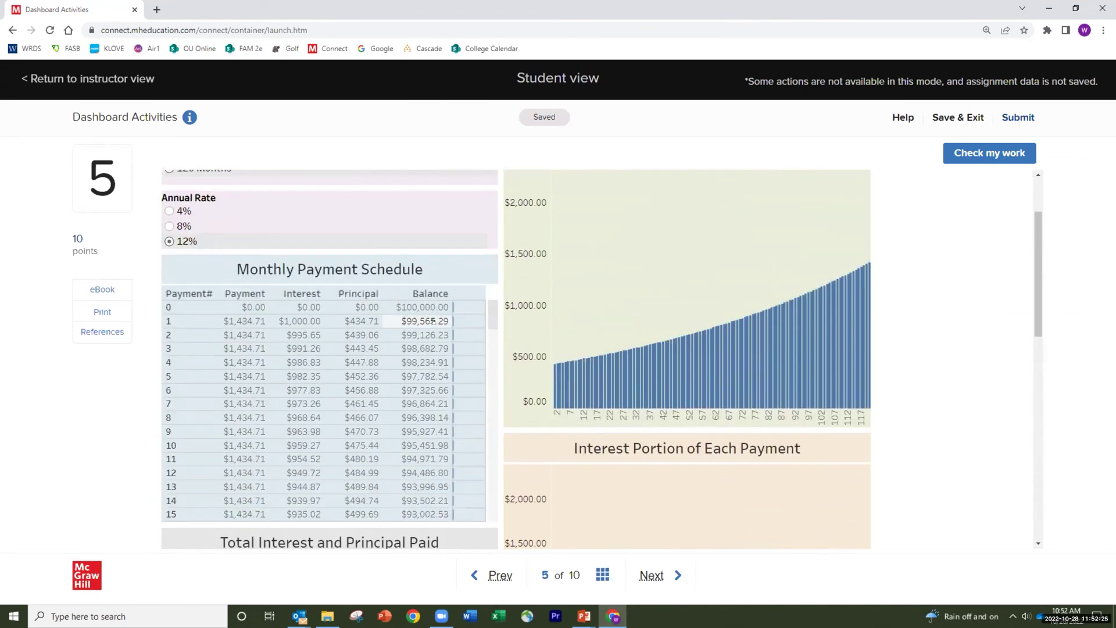
drag(490, 313, 489, 419)
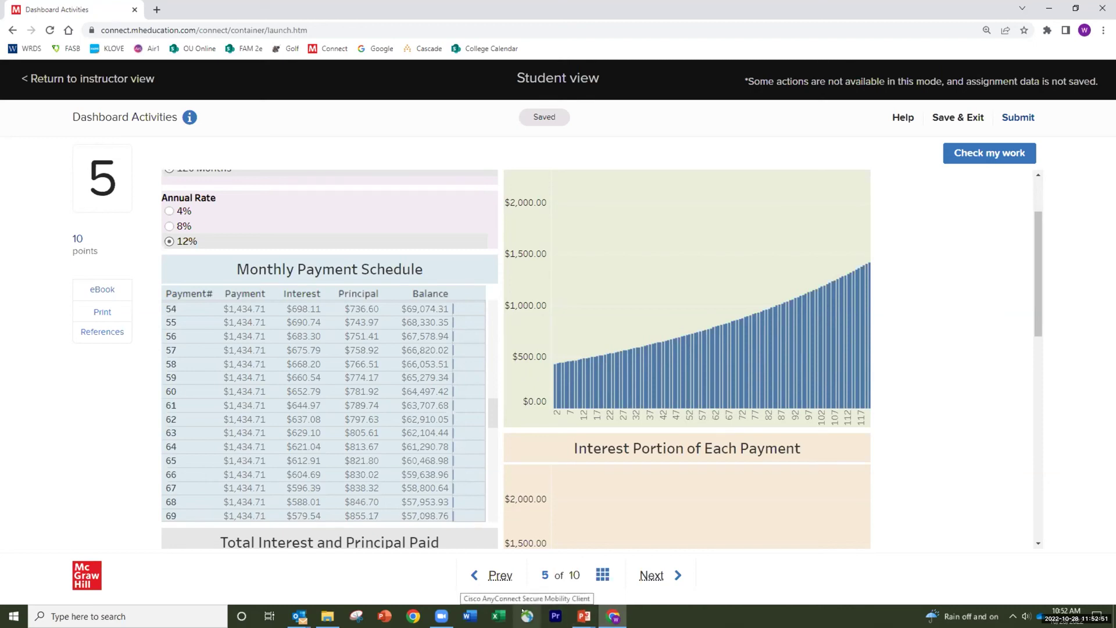
scroll(326, 377, up, 5)
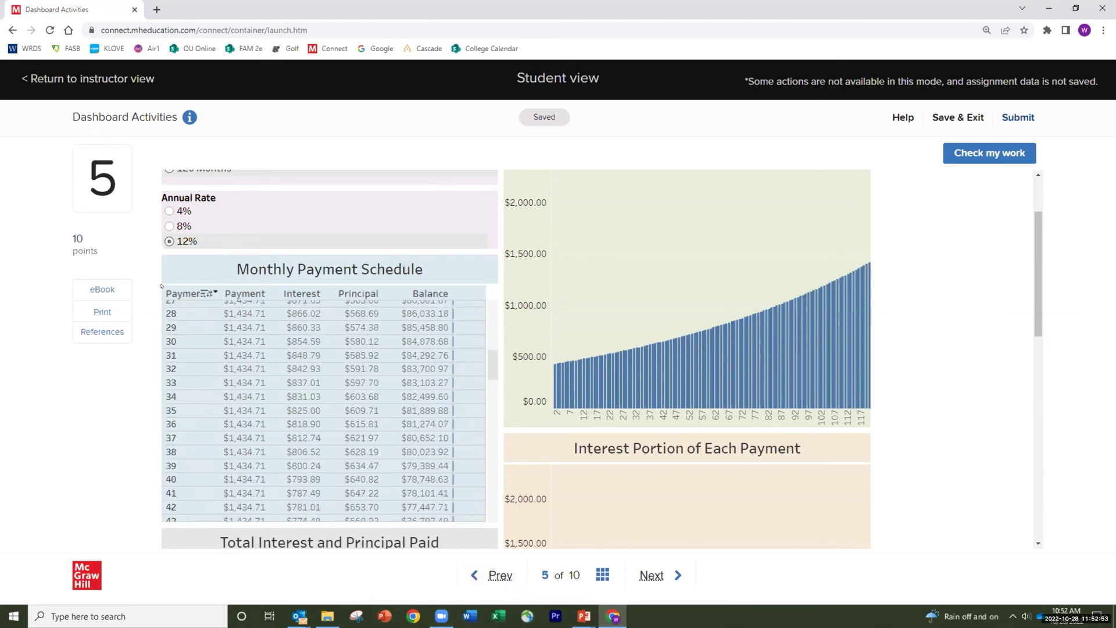
Step: Leave the Dashboard Activities preview, return to the course home and open the Integrated Excel assignment in student view
click(82, 79)
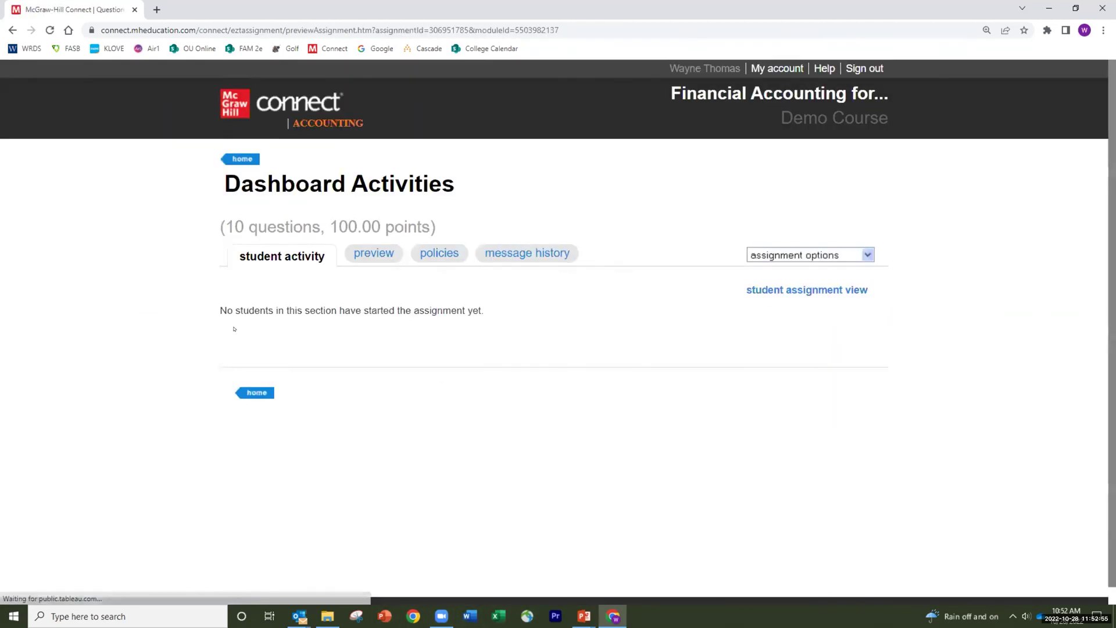
click(242, 159)
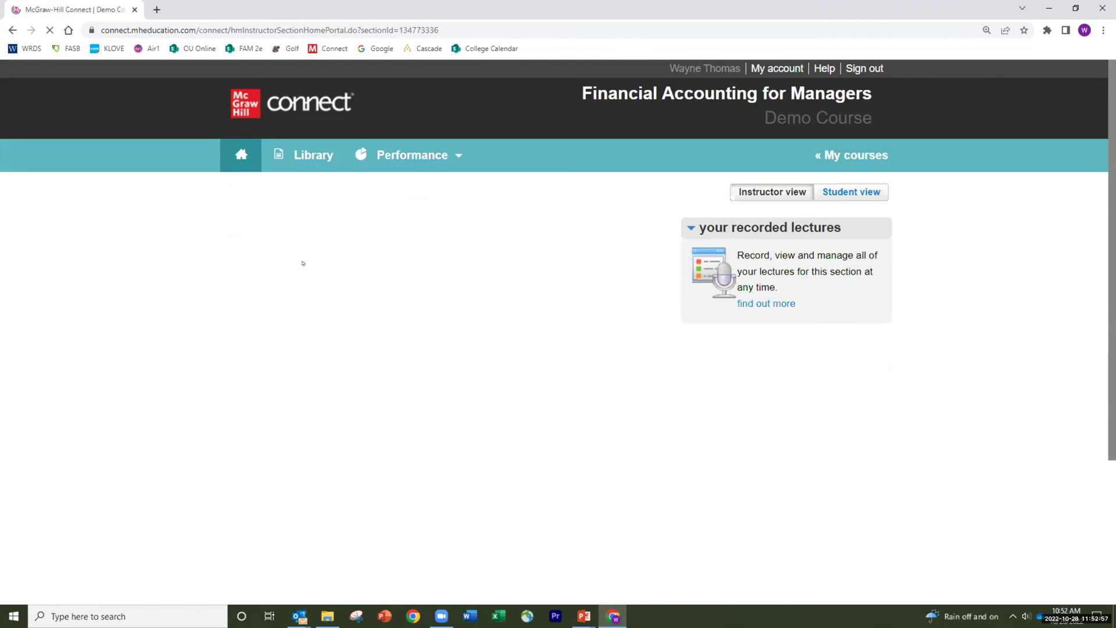
scroll(302, 264, down, 3)
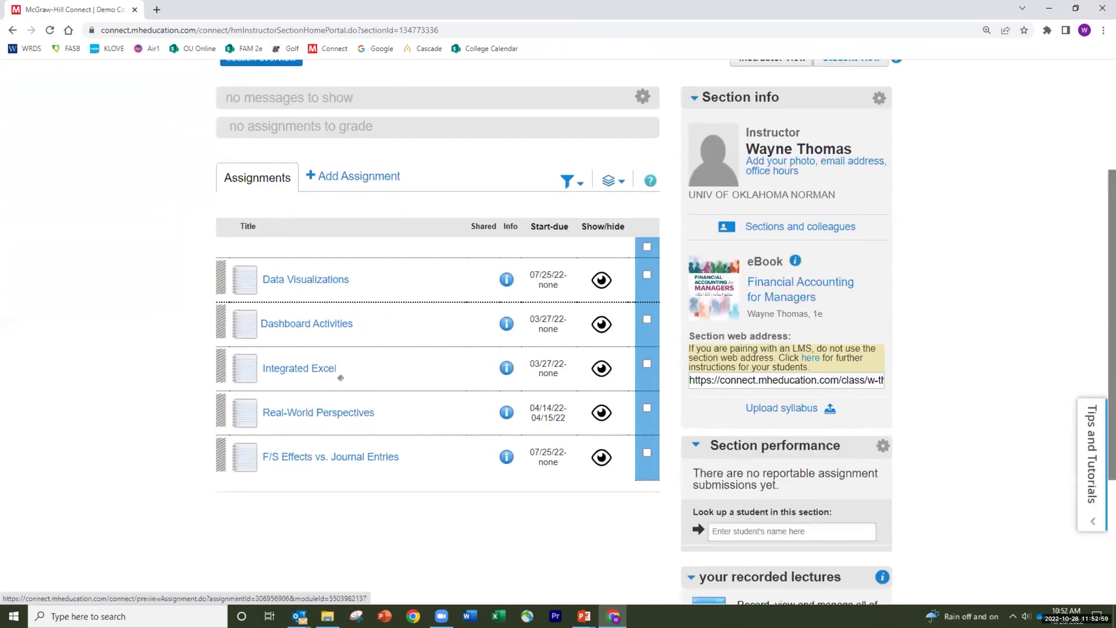
click(320, 368)
click(754, 292)
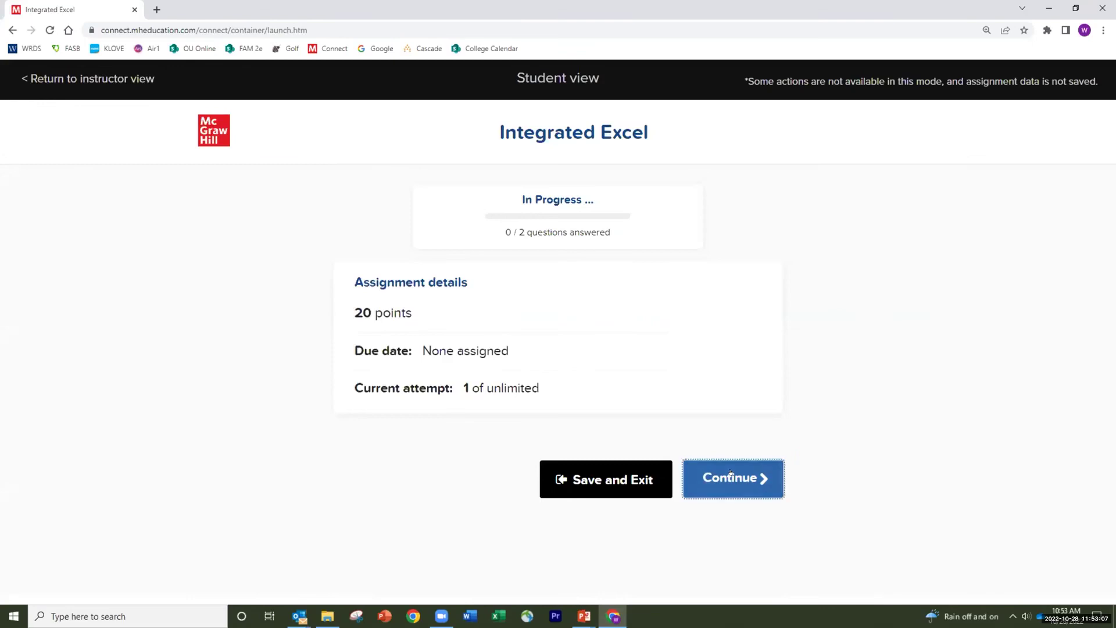
Step: Go to question 2 of the Integrated Excel assignment and highlight its Cell Reference, Basic Math, SUM, SLN and DDB function tips
click(731, 473)
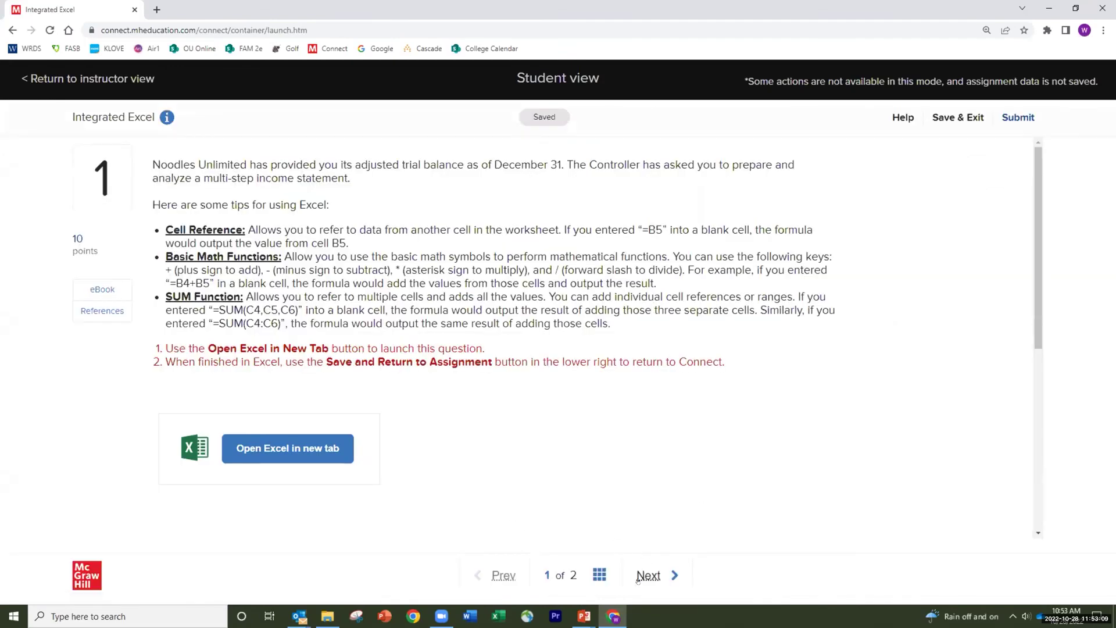
click(639, 578)
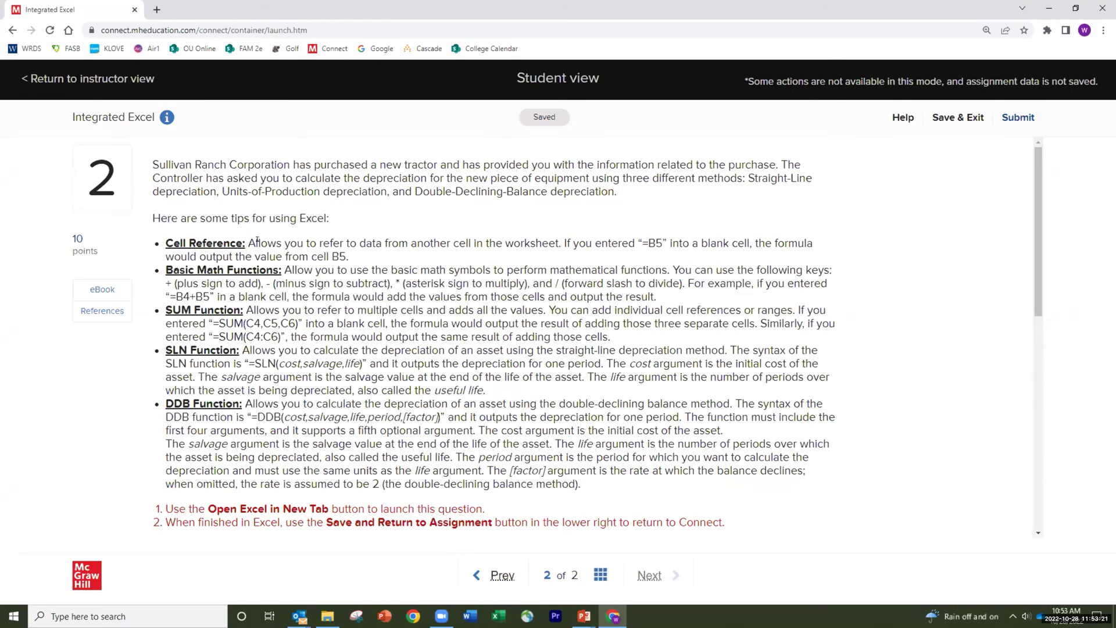
drag(257, 242, 175, 243)
drag(283, 270, 172, 259)
drag(254, 310, 157, 305)
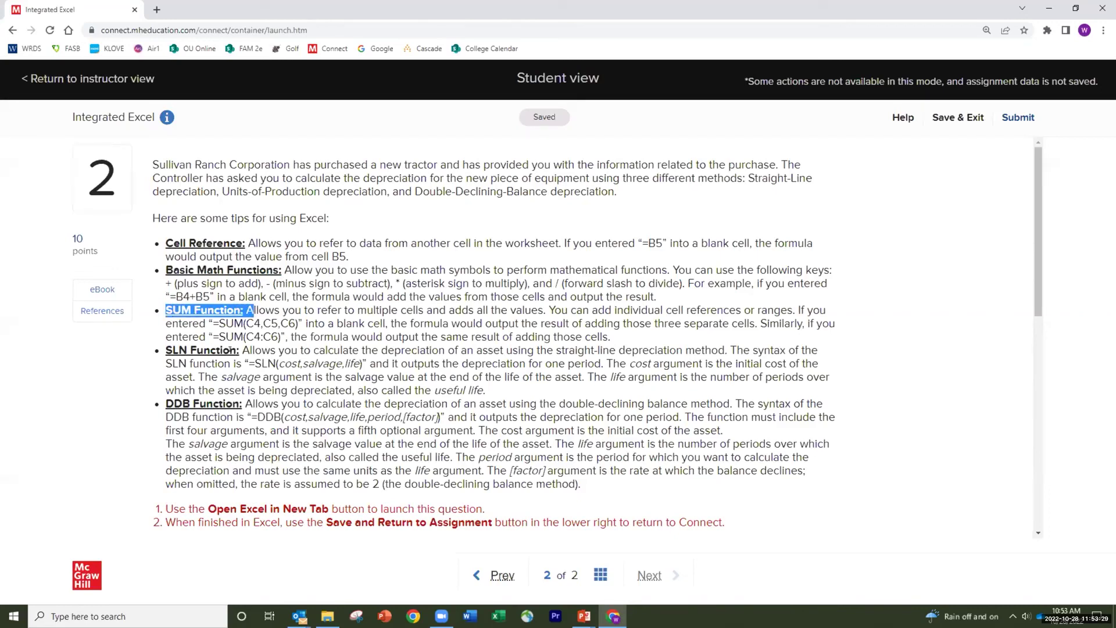
drag(242, 349, 162, 349)
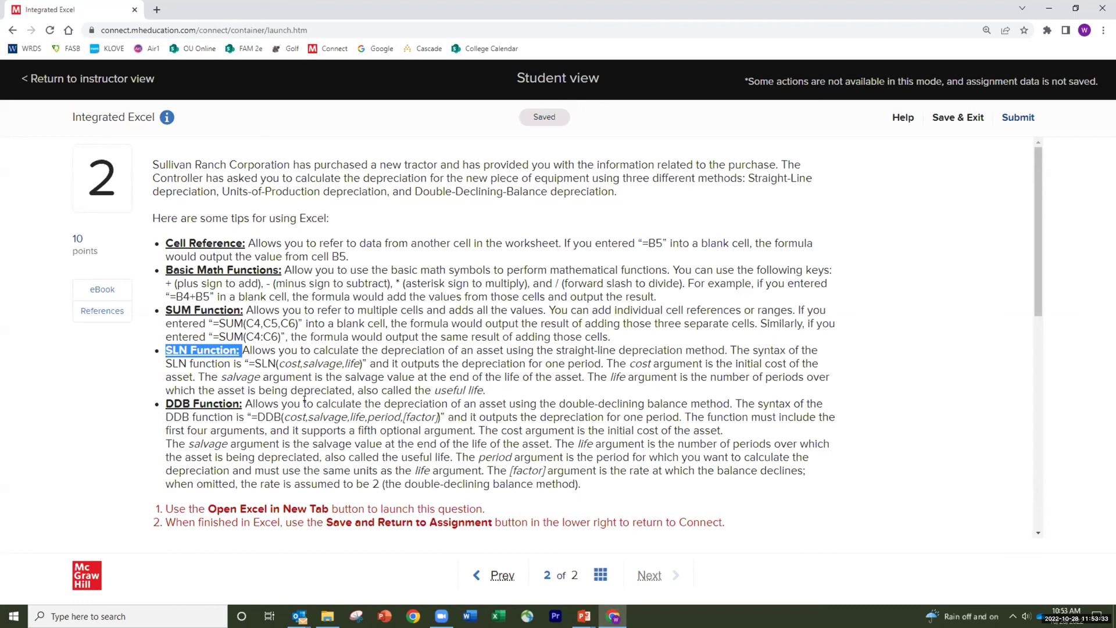
drag(258, 403, 163, 404)
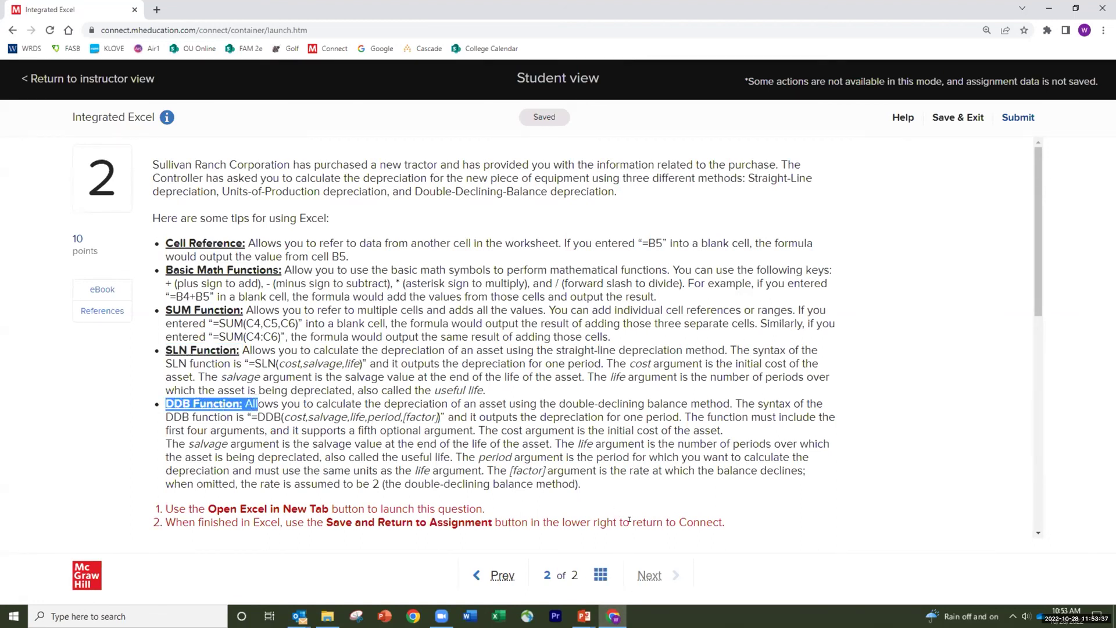
Step: Open question 2's Excel worksheet in a new tab and acknowledge the answer grading policy
scroll(629, 520, down, 3)
click(303, 397)
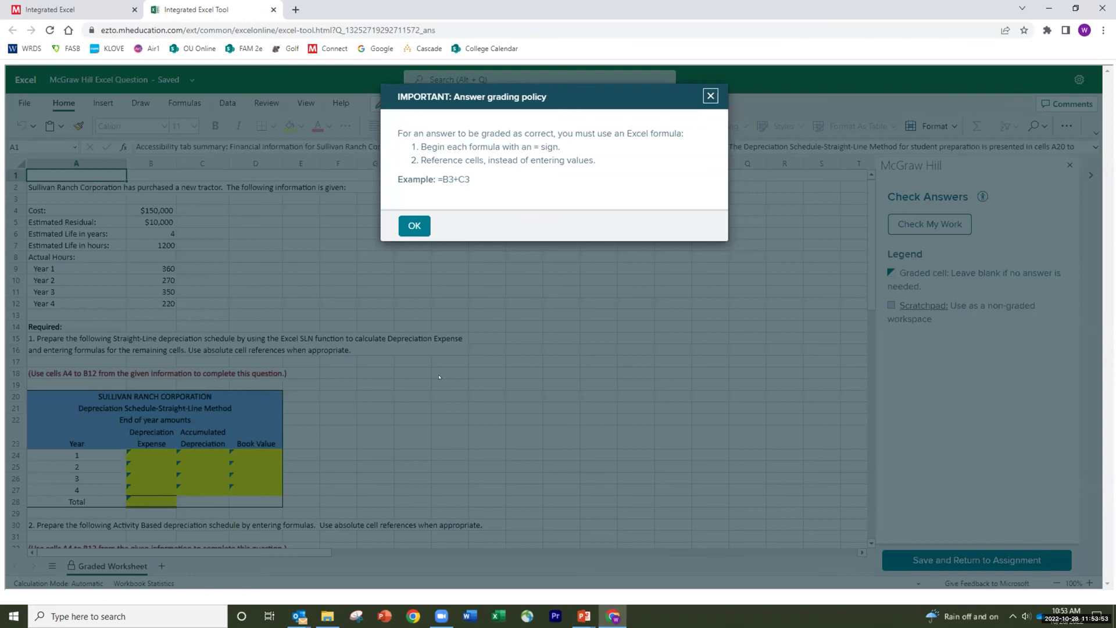
click(429, 227)
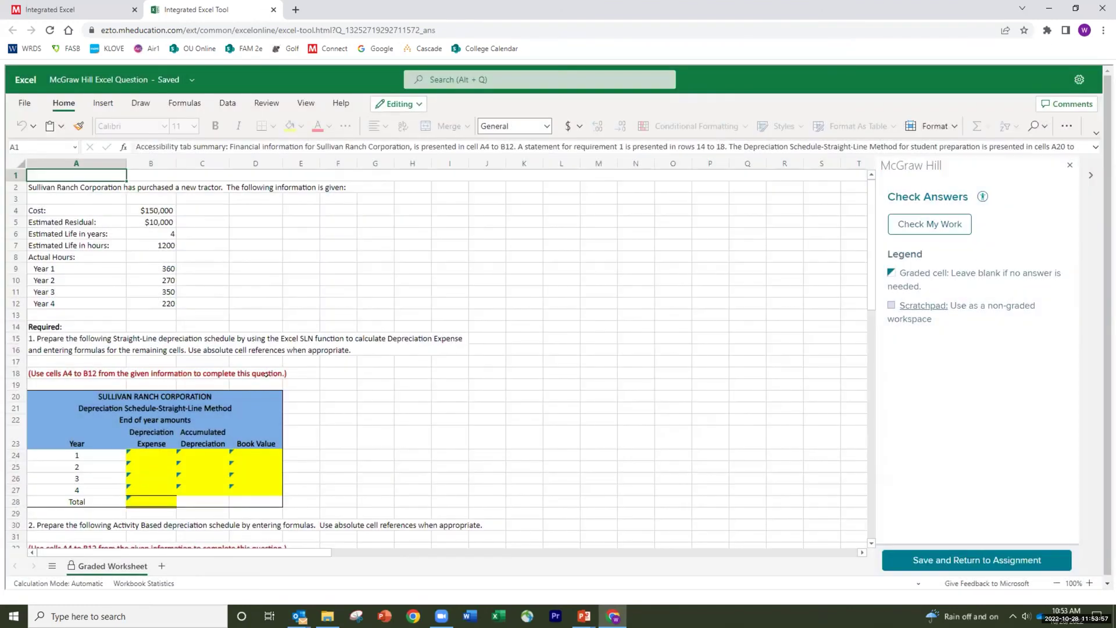
Step: Enter the formula =sln(B4,B5,B6) for the year 1 depreciation expense in cell B24 of the straight-line schedule
scroll(266, 374, up, 2)
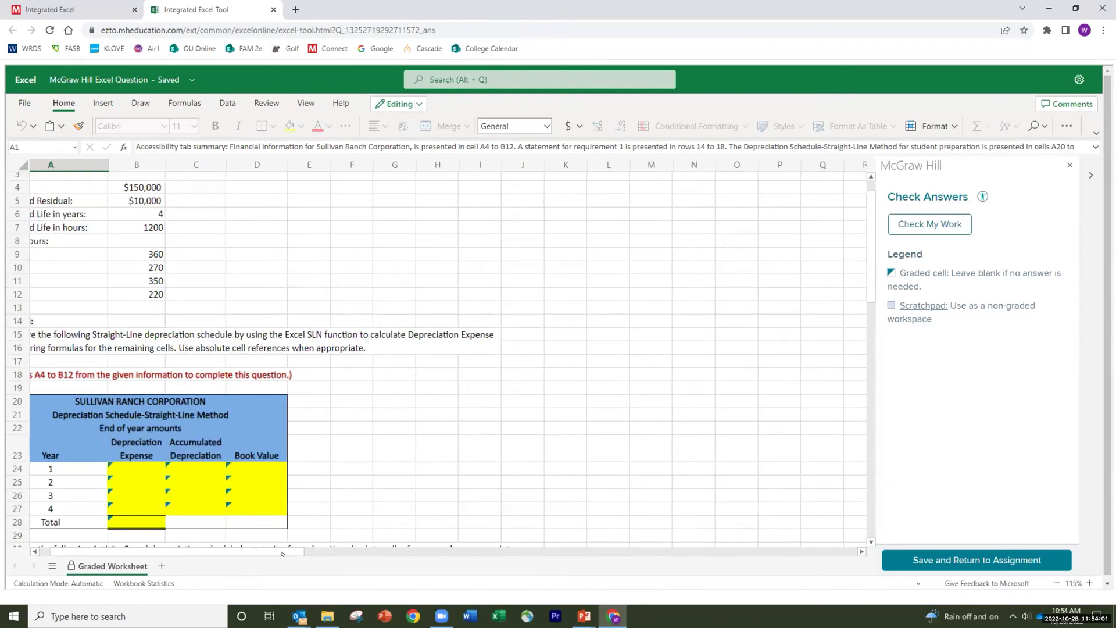
drag(283, 553, 237, 533)
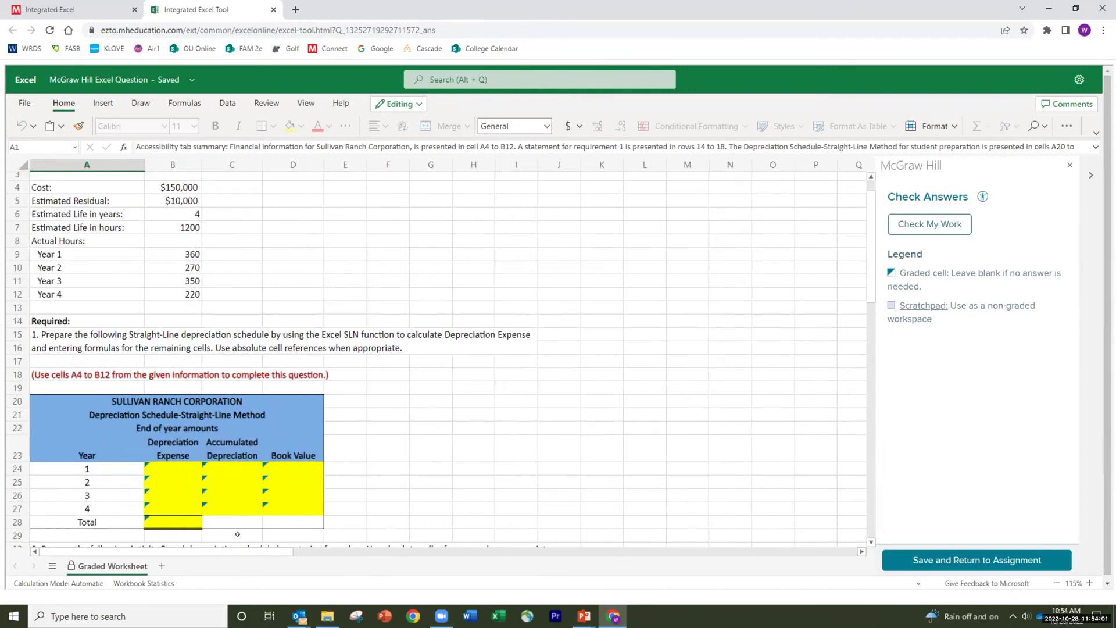
click(178, 460)
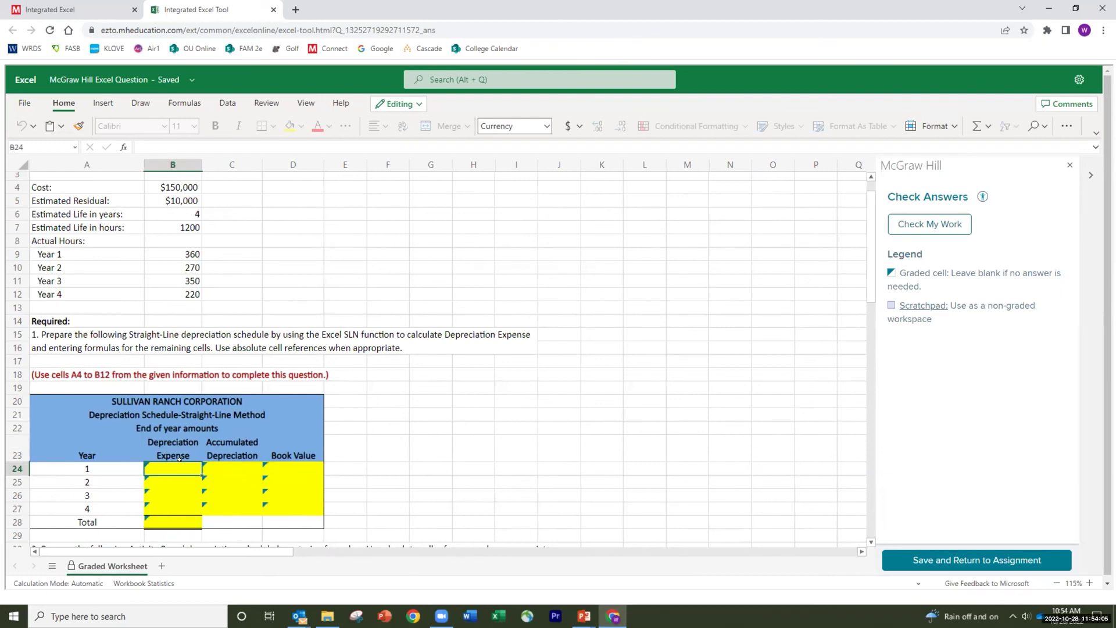
text(=sln)
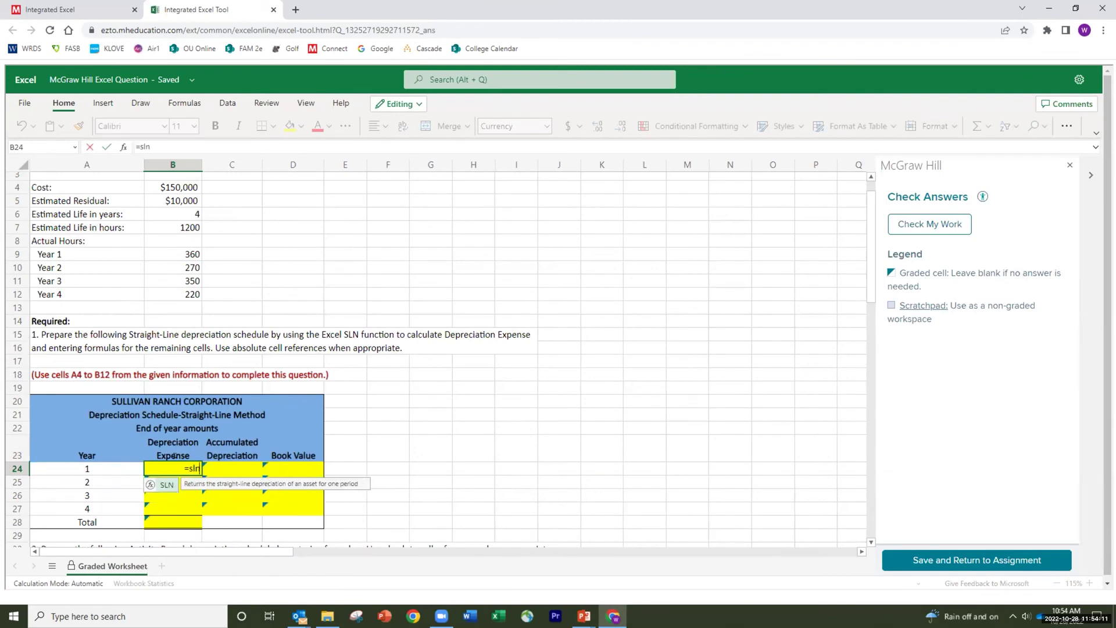
text(()
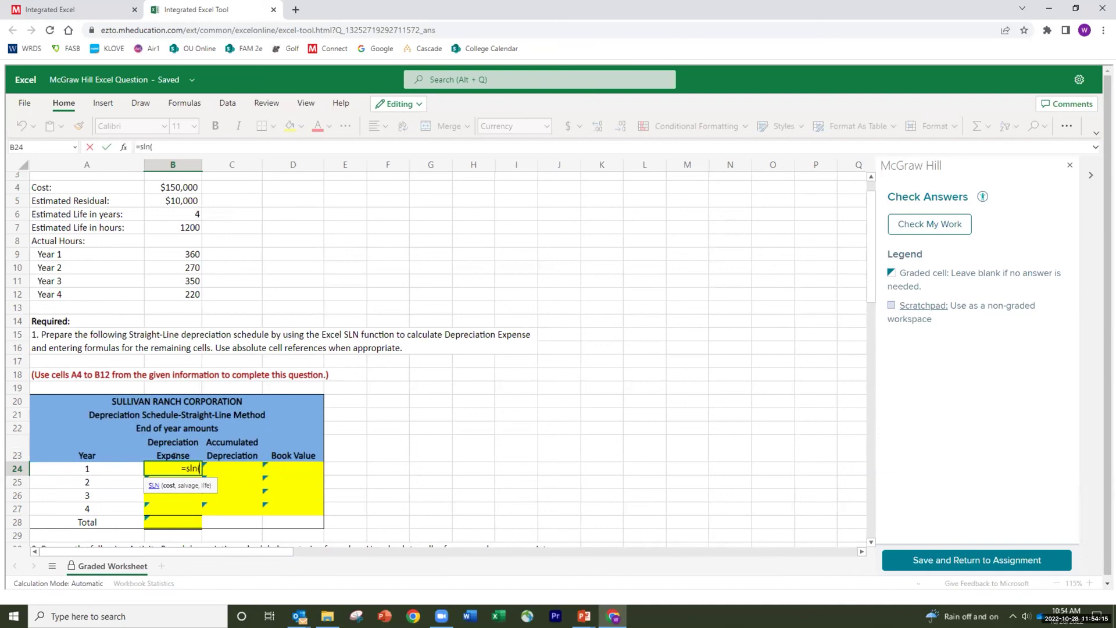
click(171, 185)
text(,)
click(162, 200)
text(,)
click(169, 211)
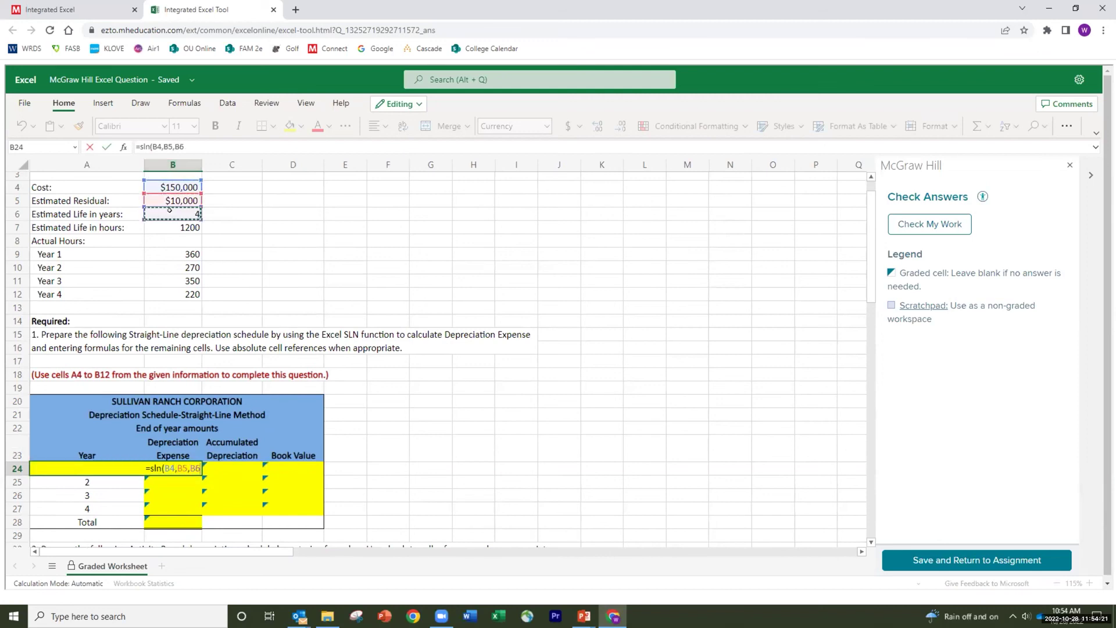
text())
key(Return)
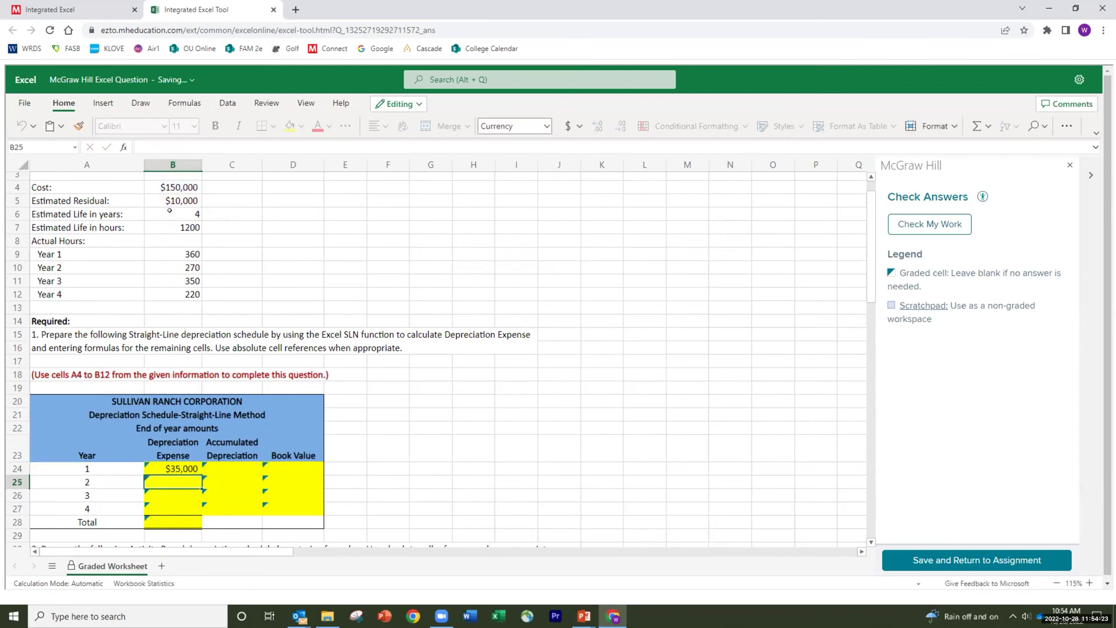
Step: Try to enter =sln(B4,B5,B6,) as the year 2 depreciation expense in cell B25
text(=sln()
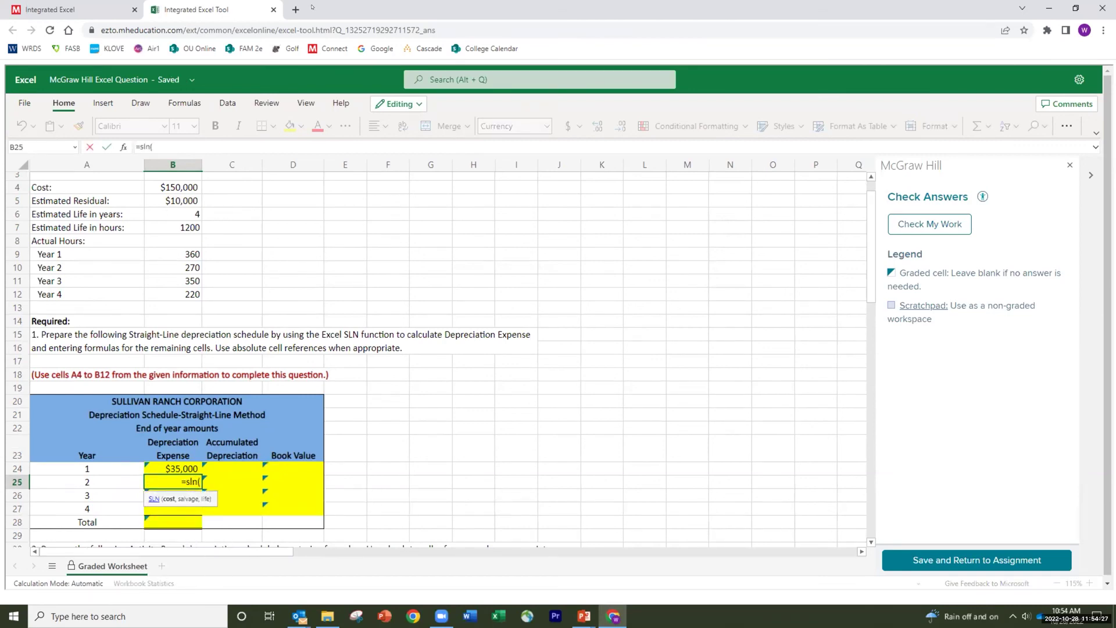
click(183, 185)
text(,)
click(174, 200)
text(,)
click(173, 211)
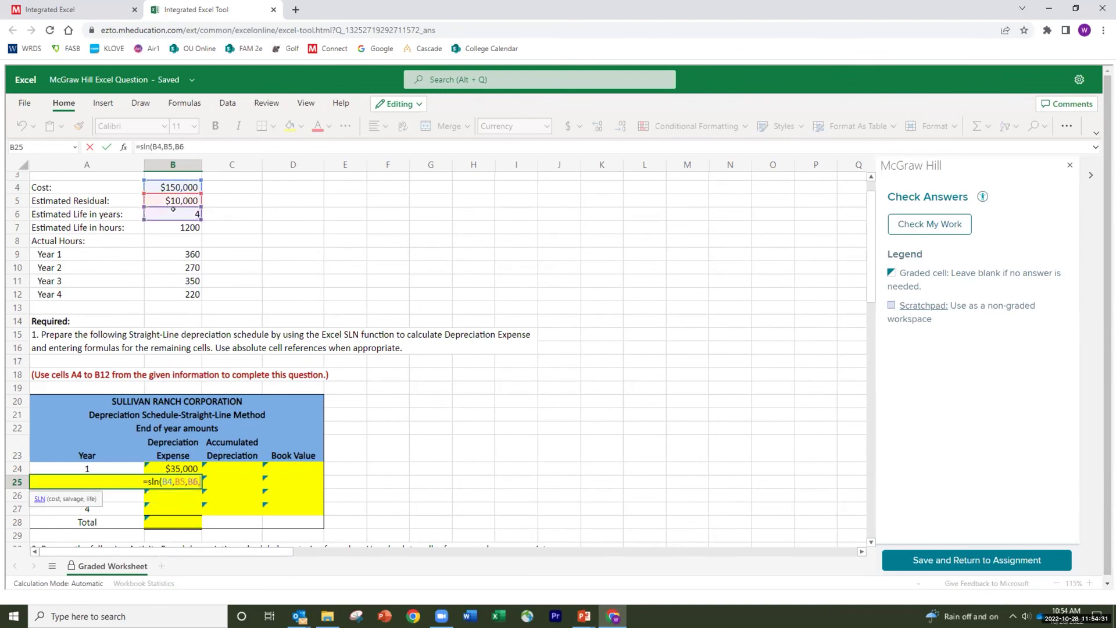
text(,))
key(Return)
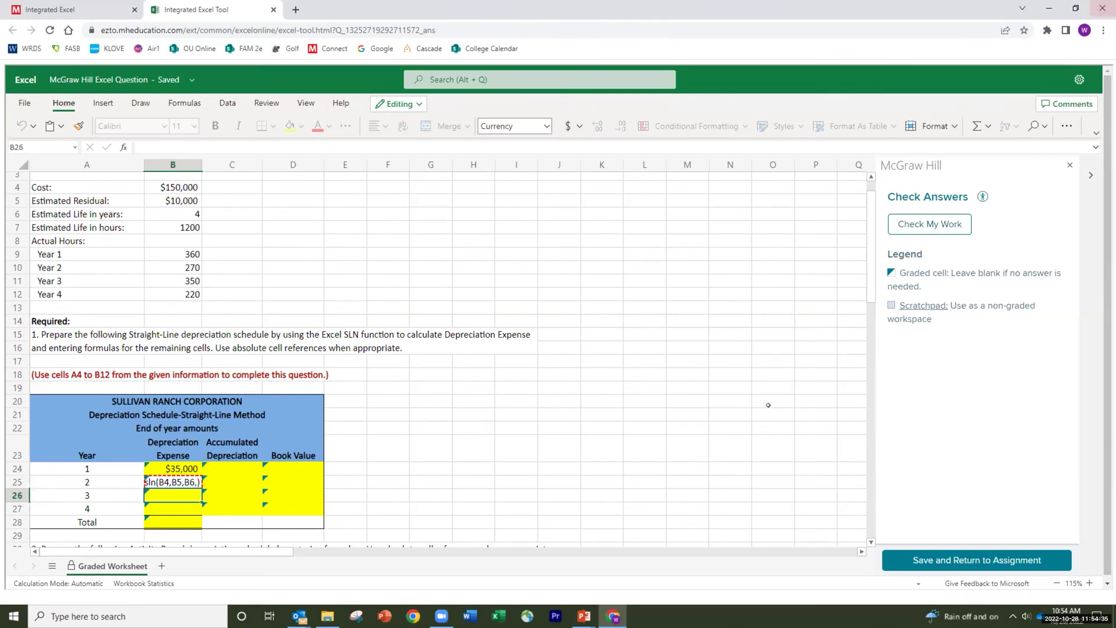
Step: Replace the year 2 depreciation expense formula in cell B25 with =sln(B4,B5,B6)
key(Up)
key(Up)
key(Right)
click(179, 481)
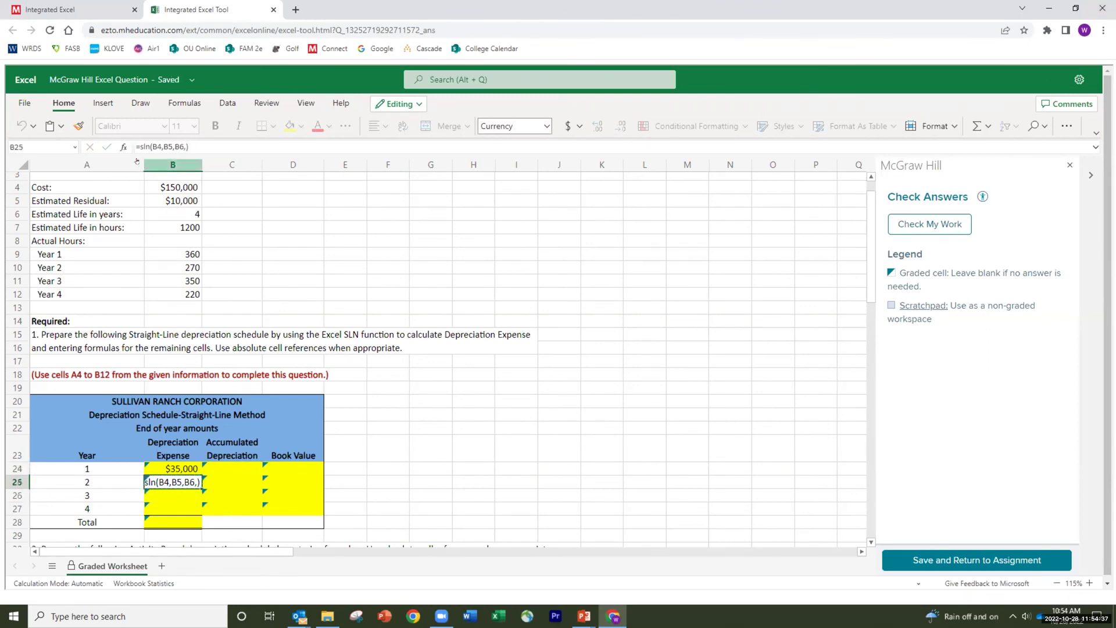
double_click(179, 481)
drag(229, 145, 114, 146)
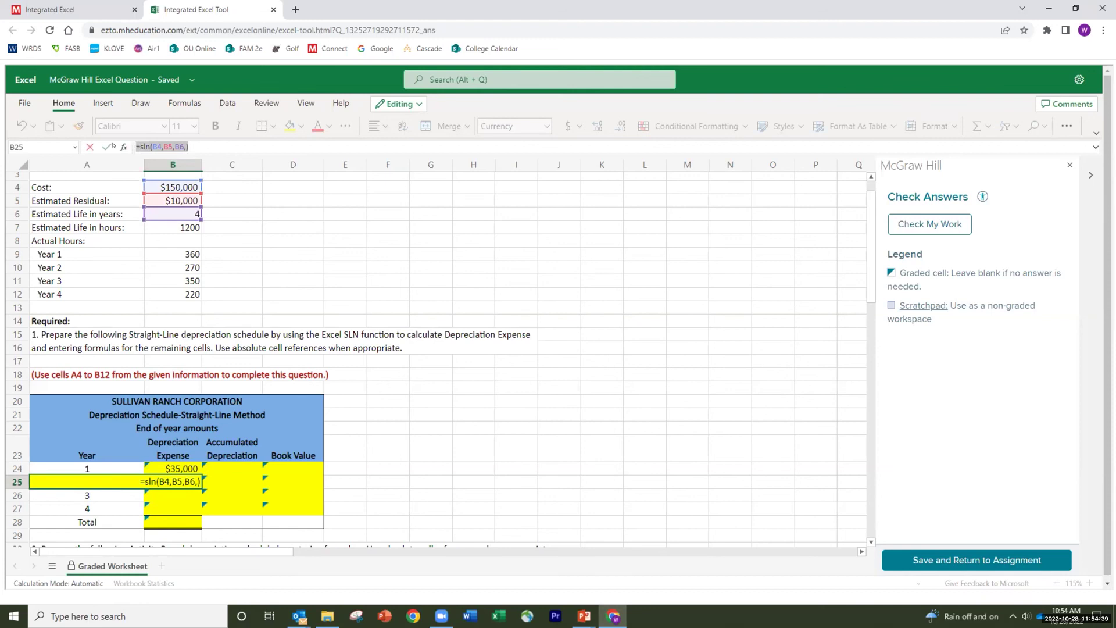
text(=sln()
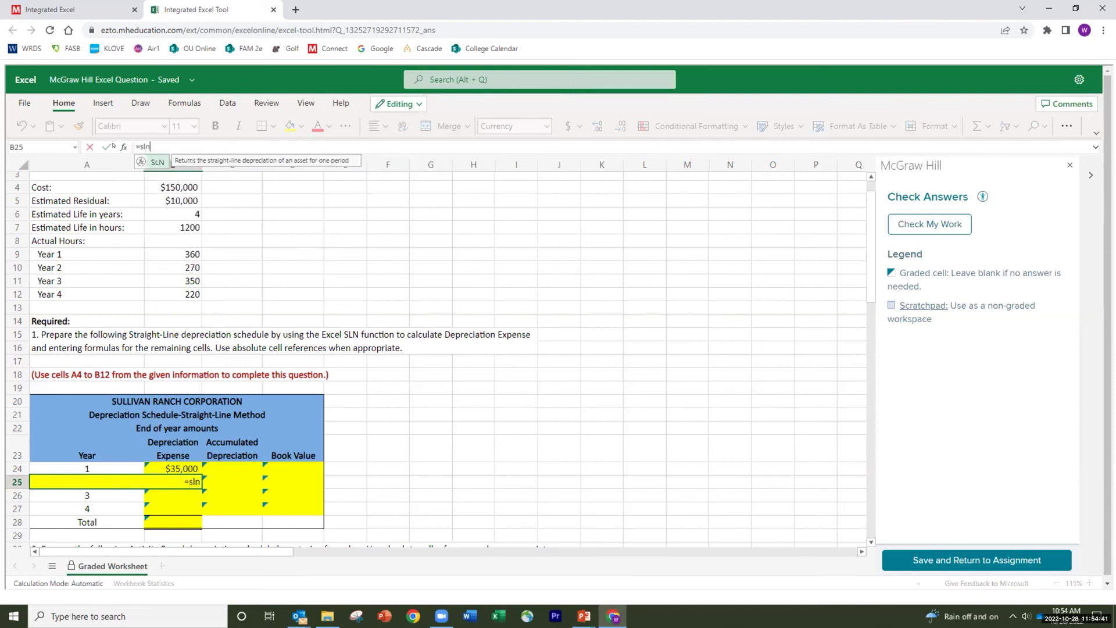
click(165, 188)
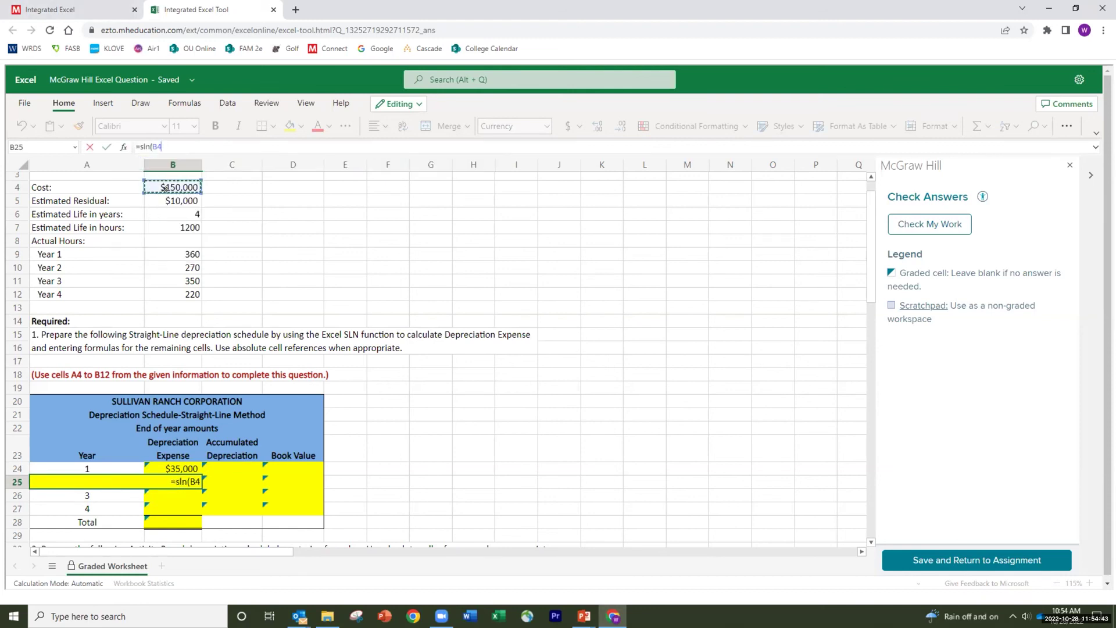
text(,B5,)
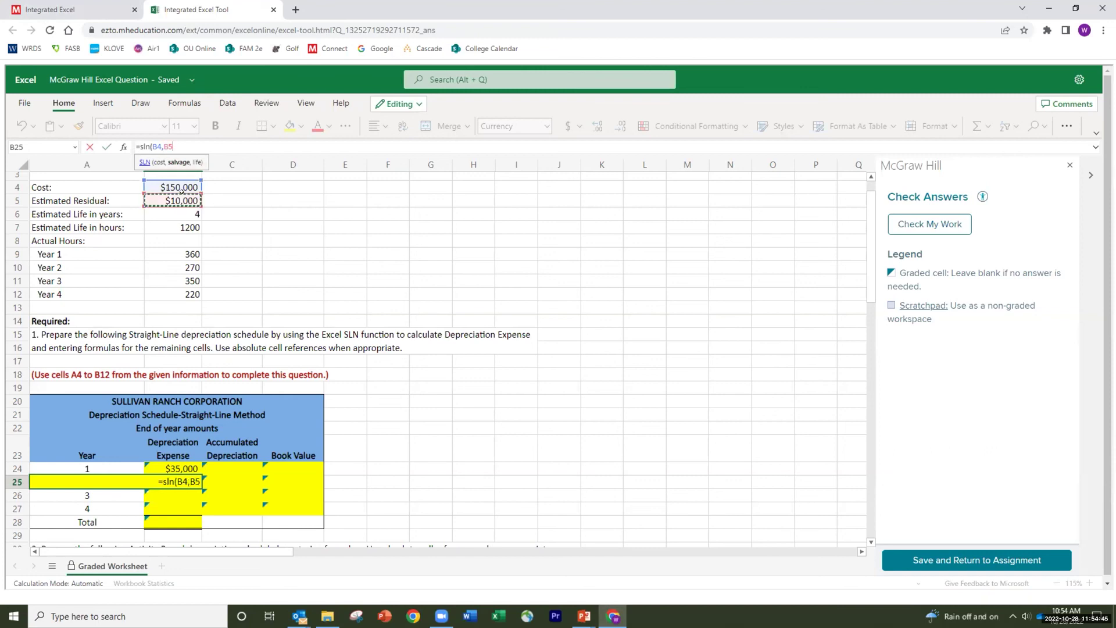
click(179, 217)
text())
key(Return)
Step: Set the year 1 accumulated depreciation in cell C24 to the formula =B24
key(Up)
key(Up)
key(Right)
text(=)
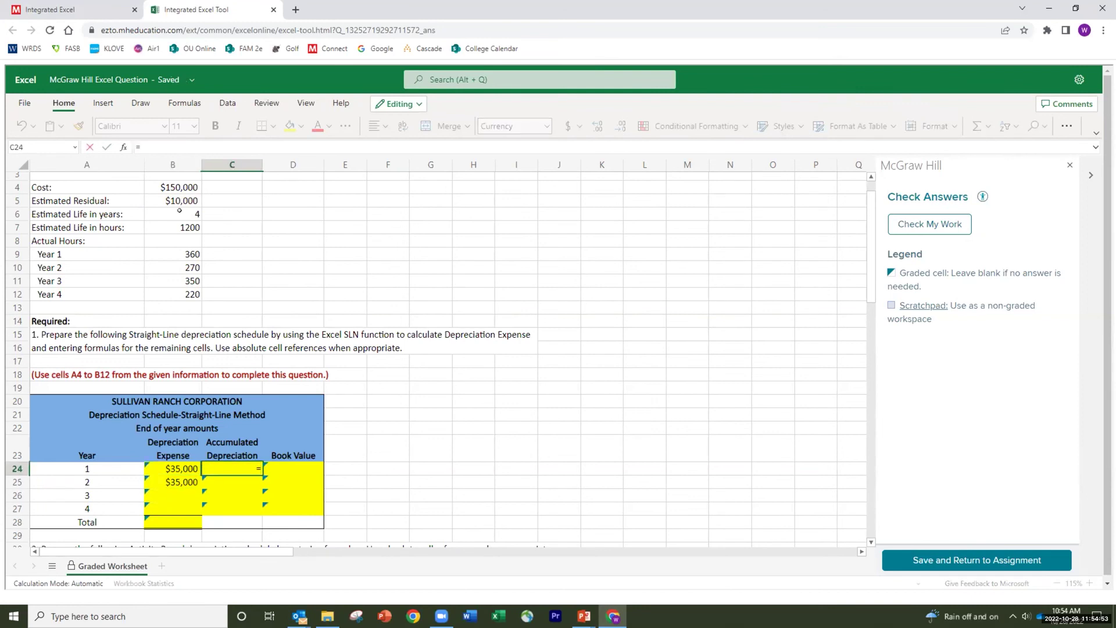
key(Left)
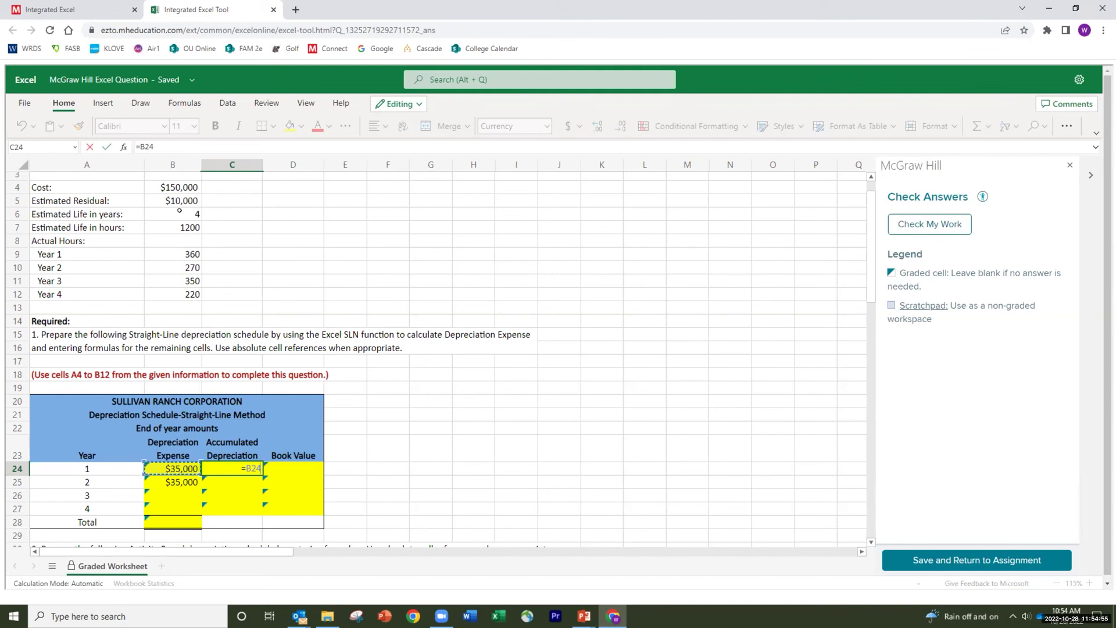
key(Return)
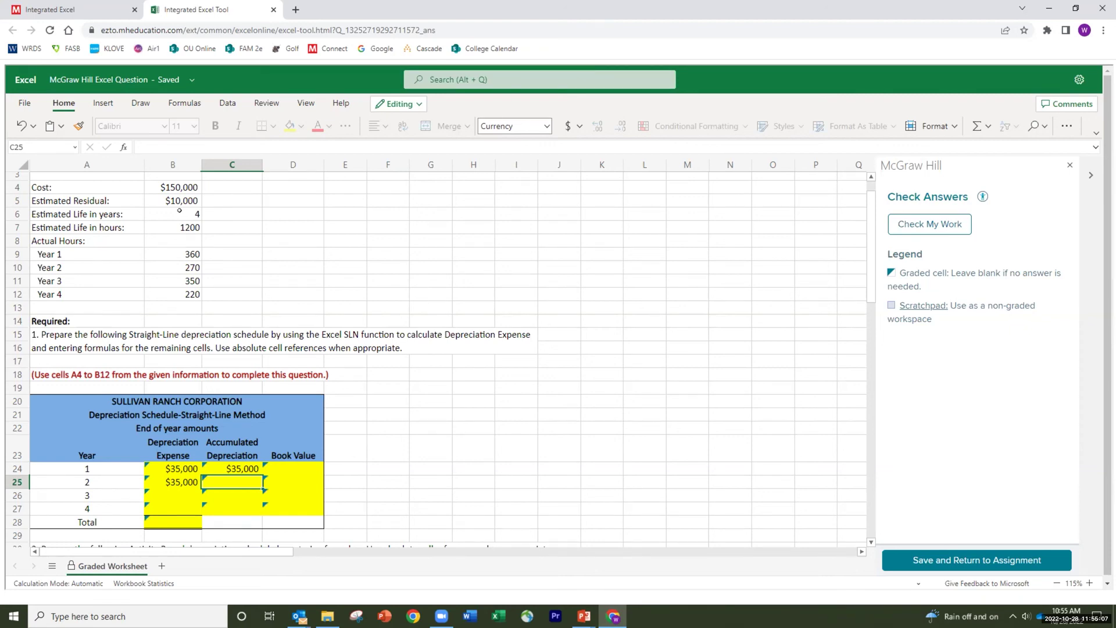
Step: Enter 70000 as a plain value for the year 2 accumulated depreciation in C25, check the work and resume working
text(70)
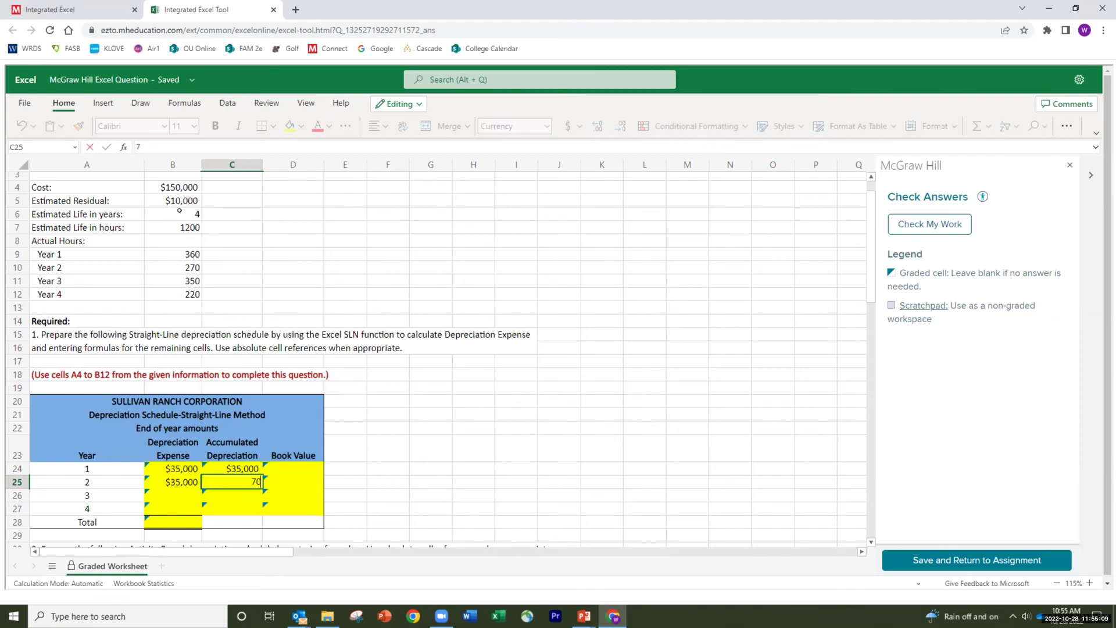
text(000)
key(Return)
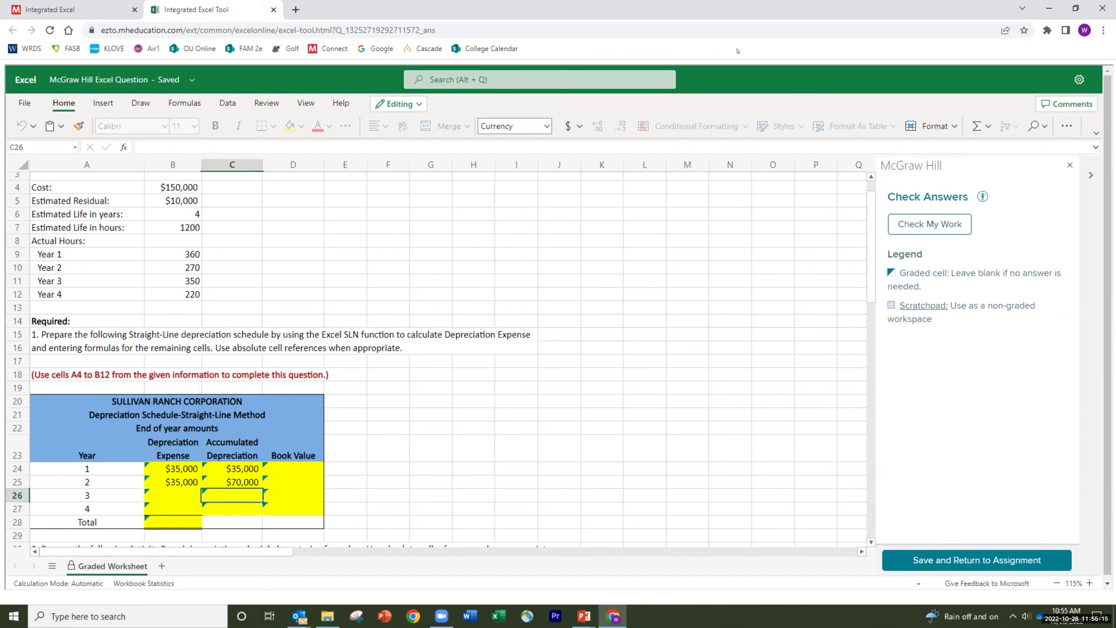
click(930, 224)
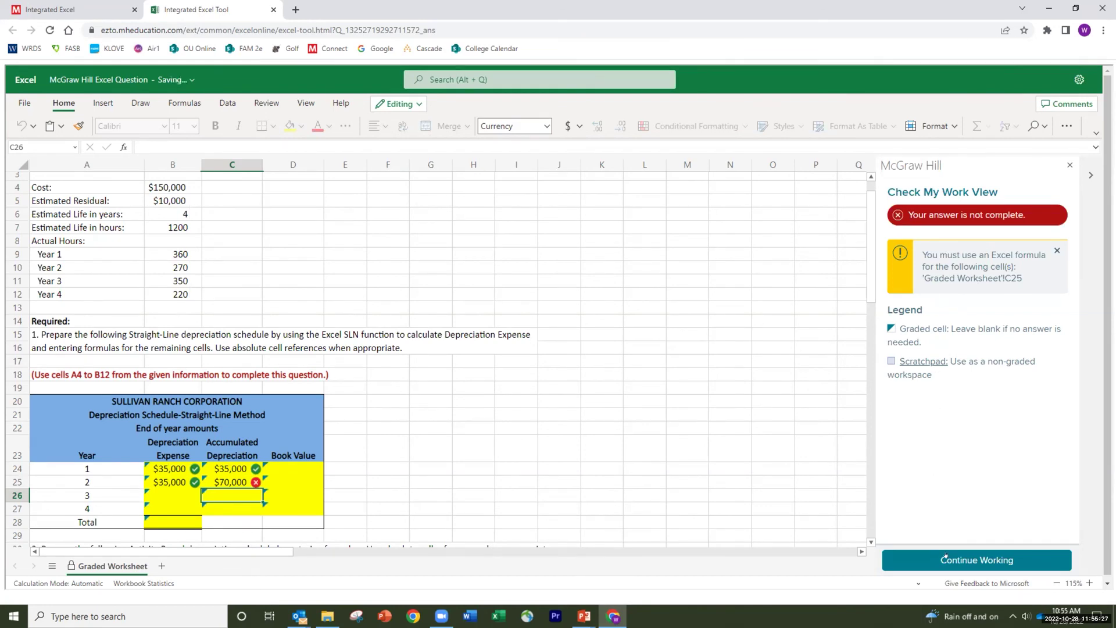
click(965, 560)
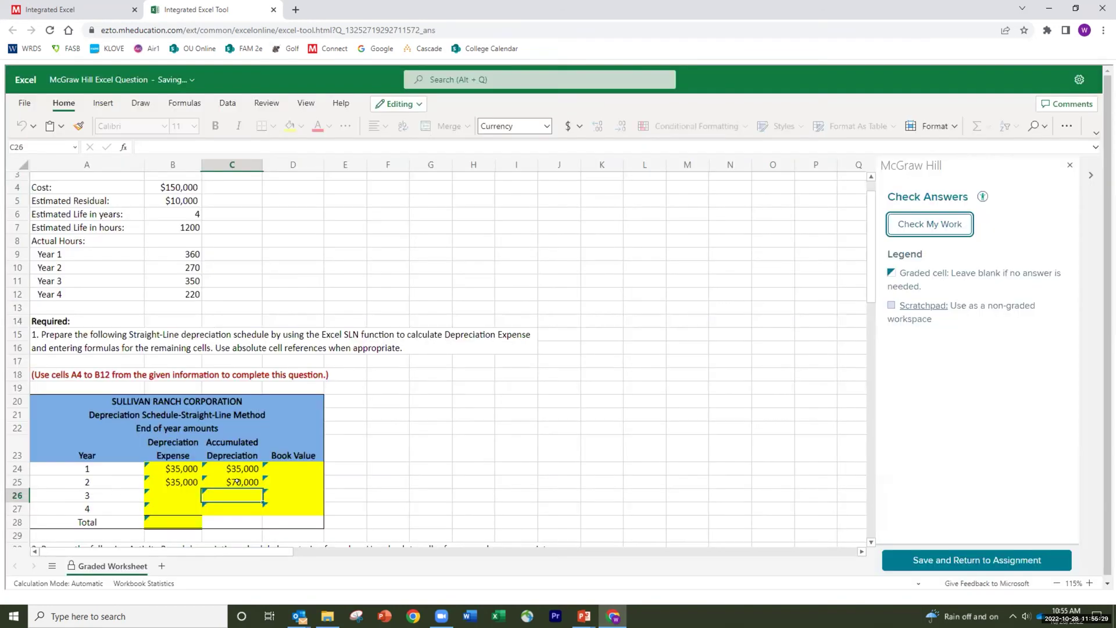
click(264, 488)
text(=)
key(Left)
text(+)
key(Left)
key(Up)
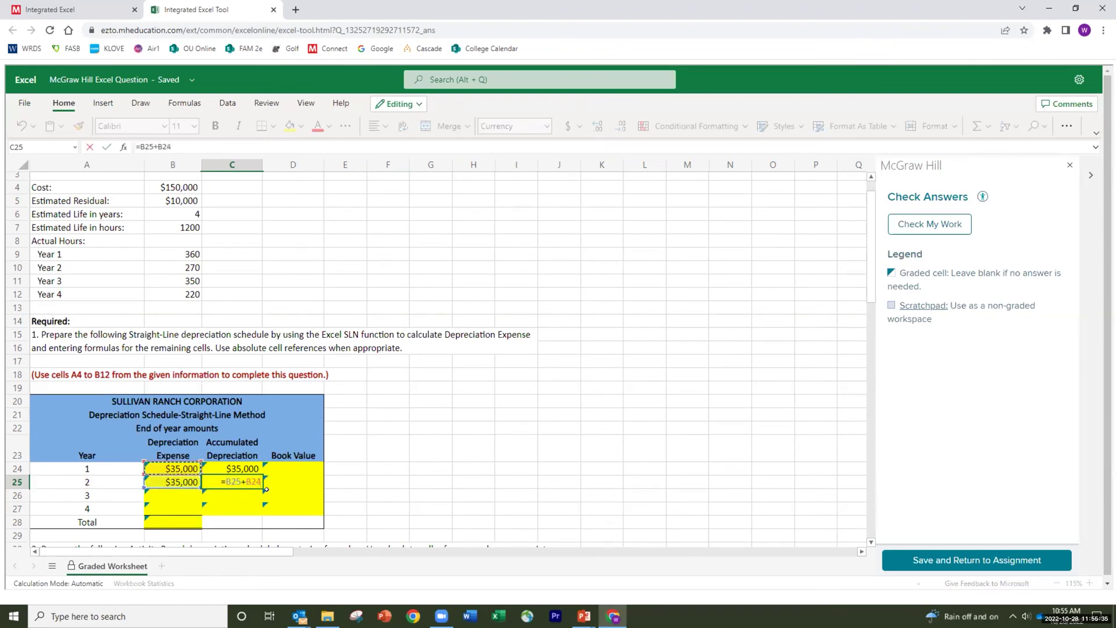
key(BackSpace)
key(BackSpace)
key(BackSpace)
key(BackSpace)
key(BackSpace)
key(BackSpace)
key(BackSpace)
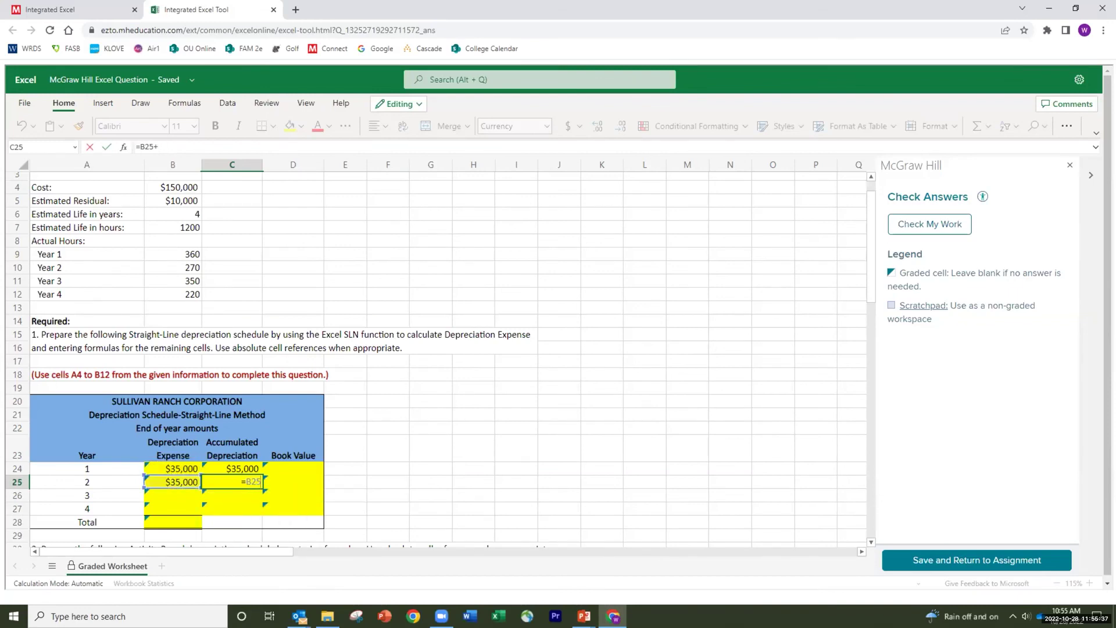
Step: Set the year 2 accumulated depreciation in cell C25 to a SUM formula over the depreciation expenses B24:B25
text(Sum()
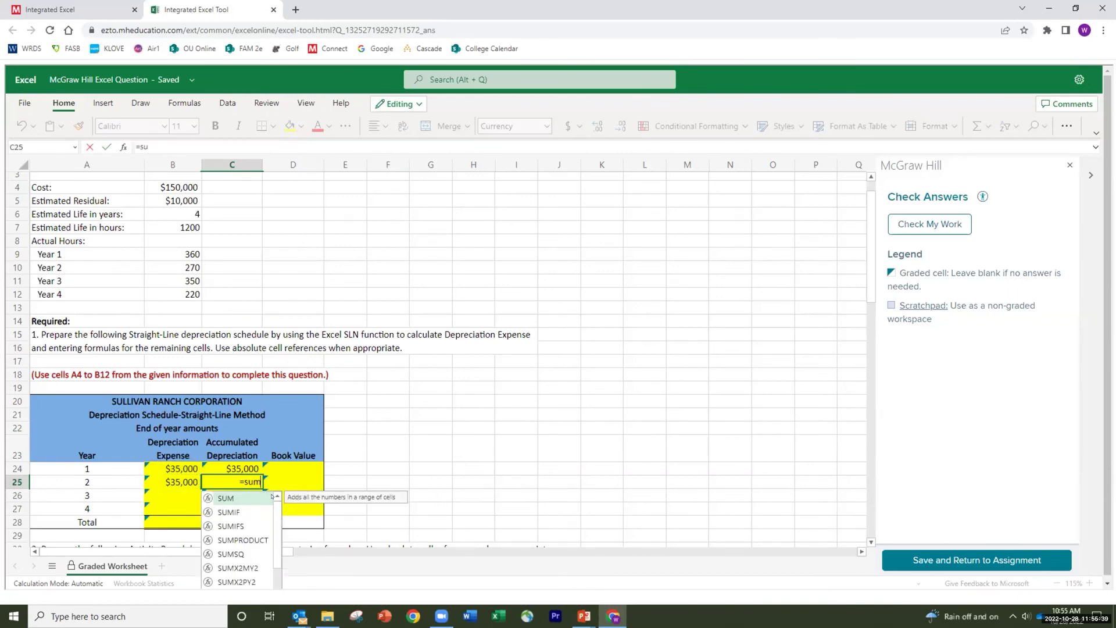
key(Left)
key(Up)
key(shift+Down)
text())
key(Return)
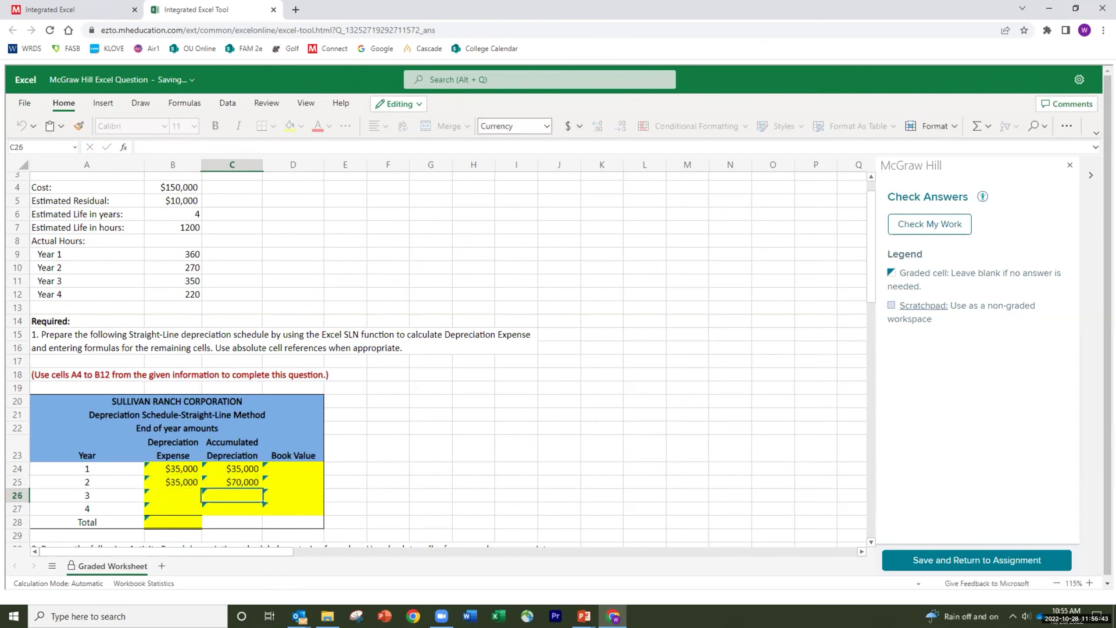